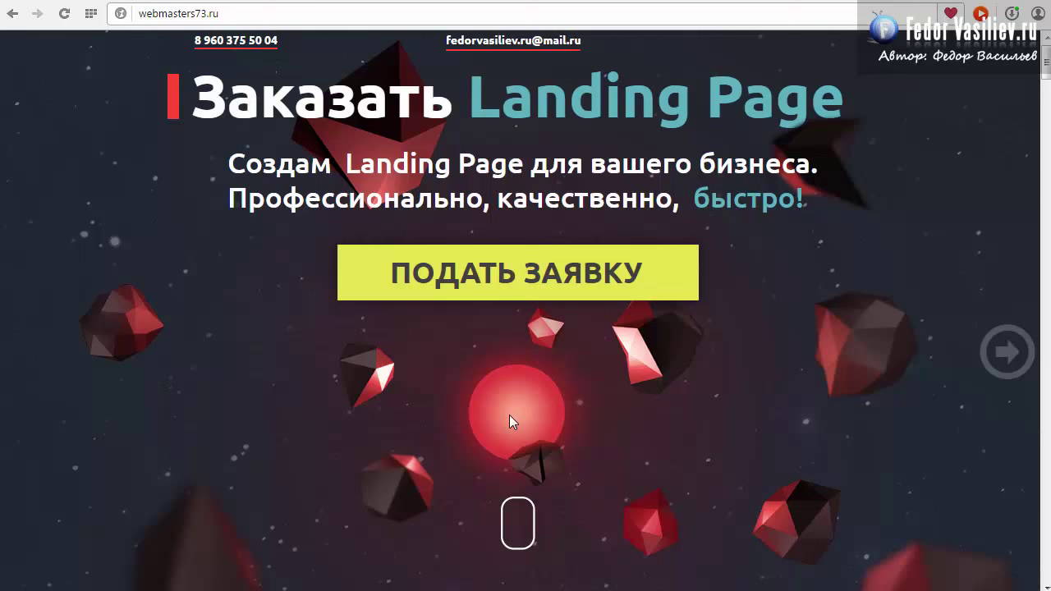
Open the "ПОДАТЬ ЗАЯВКУ" order form popup on the landing page and close it again.
left_click(441, 265)
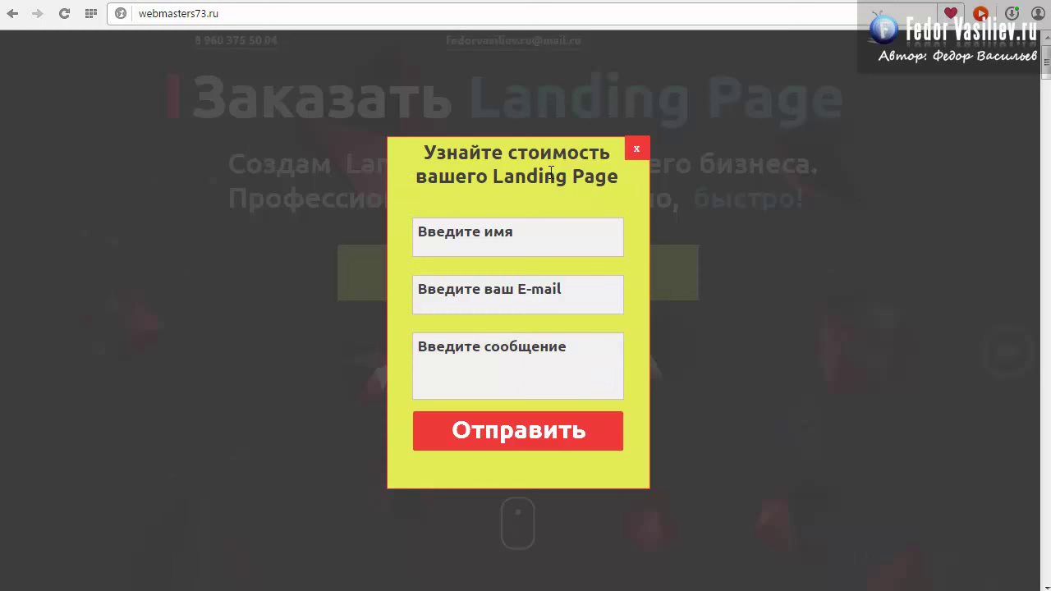
left_click(639, 151)
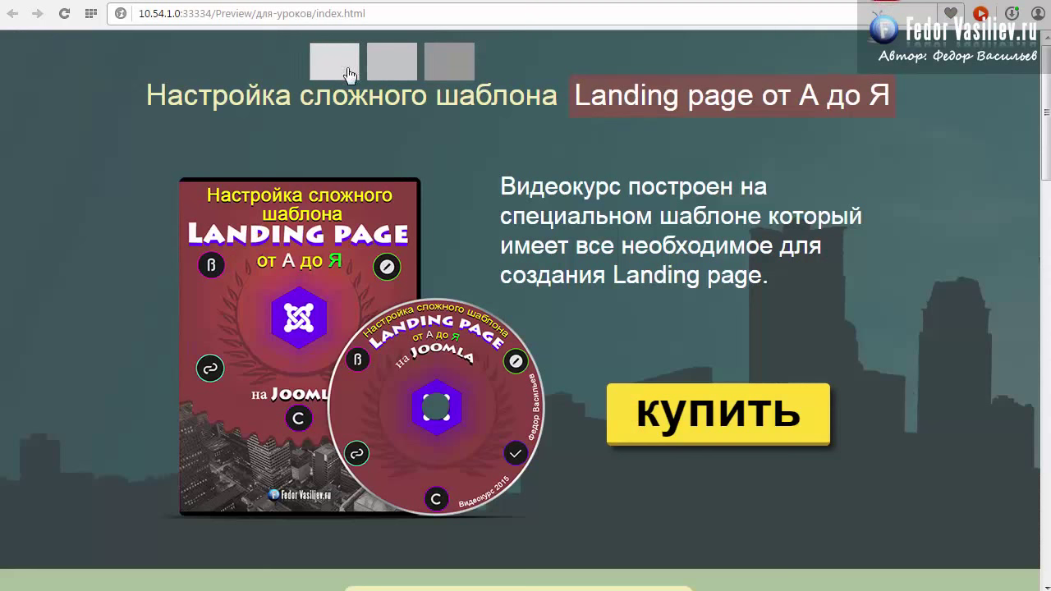
Open the third slide of the lightbox in the page preview and browse back and forth between the slides.
left_click(446, 62)
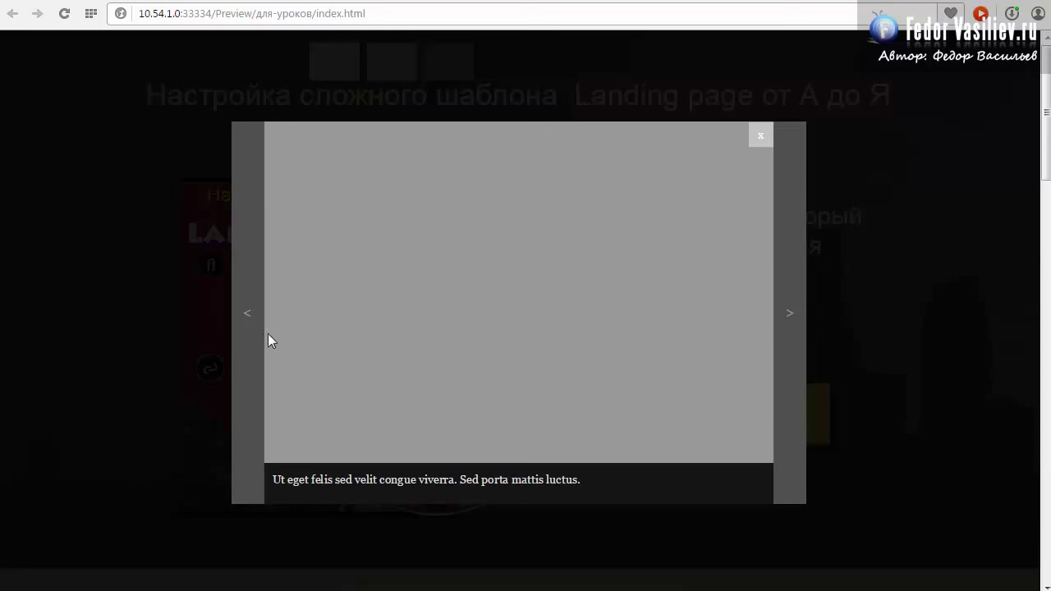
left_click(235, 325)
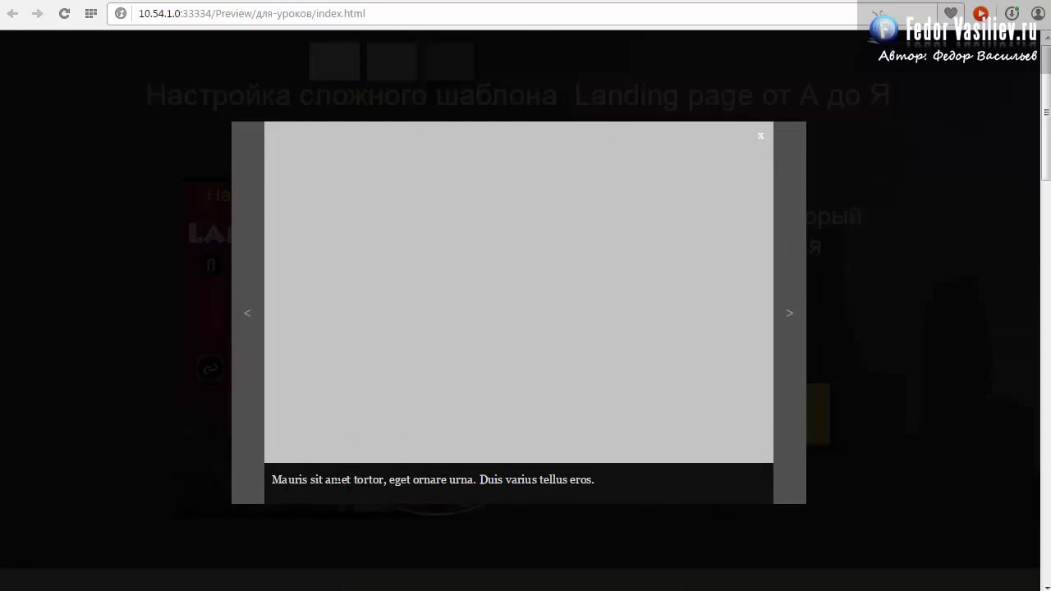
left_click_drag(331, 479, 580, 479)
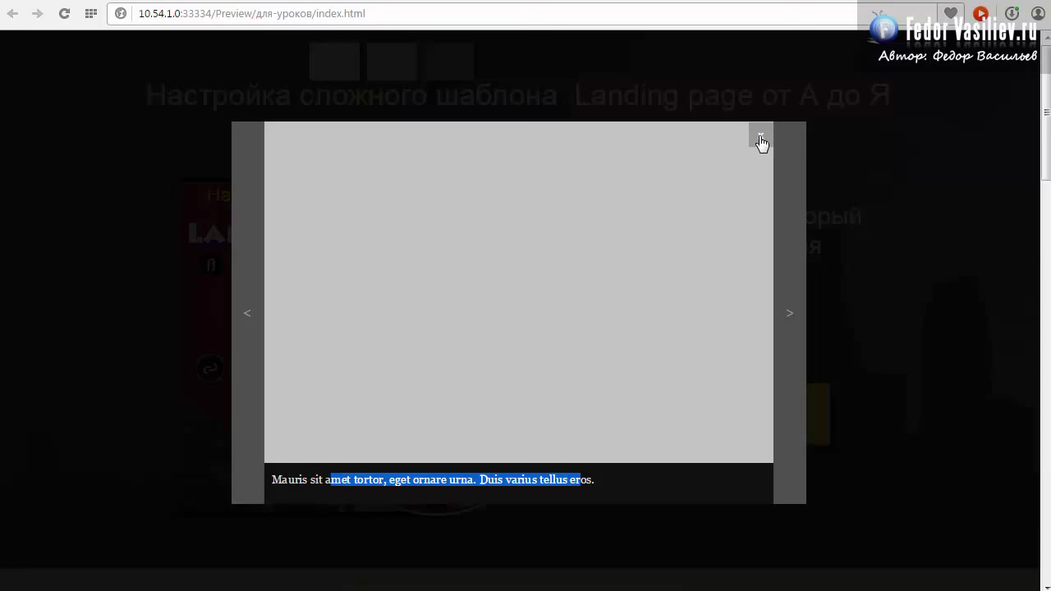
left_click(791, 314)
Switch to Adobe Muse, move the lightbox composition to X 33, Y -23 and show its composition options.
key("alt+Tab")
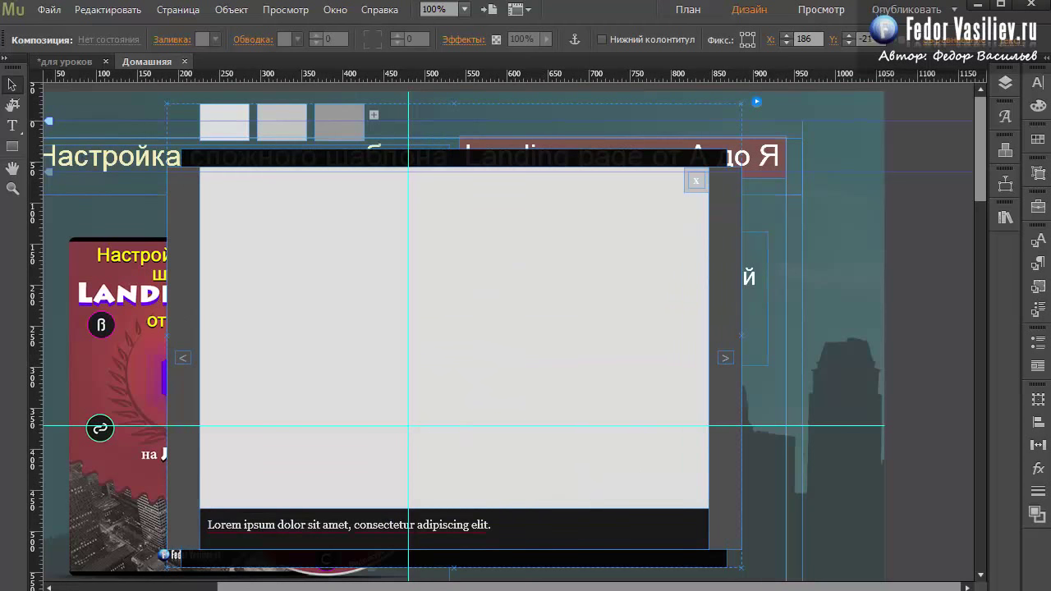
left_click(1005, 149)
left_click(1005, 150)
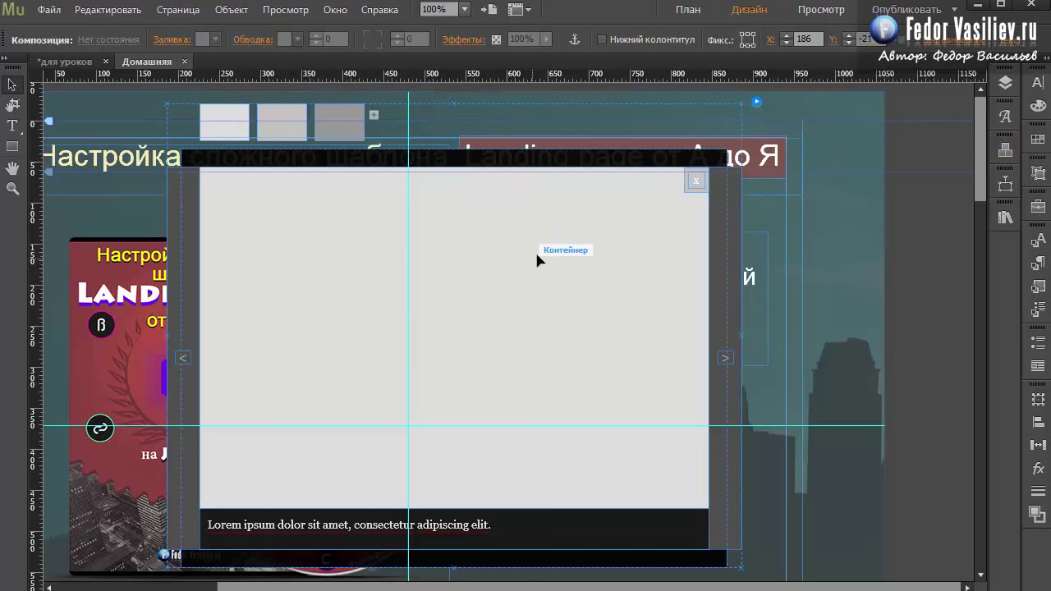
left_click(757, 107)
left_click_drag(757, 106, 636, 109)
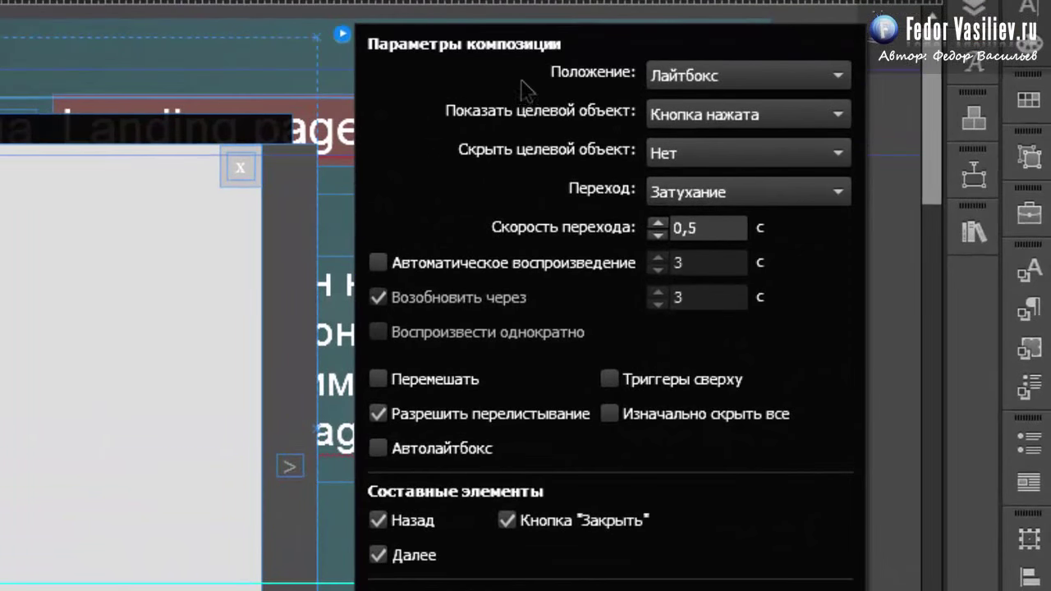
Set the lightbox composition's Положение option to Каскадно.
left_click(706, 75)
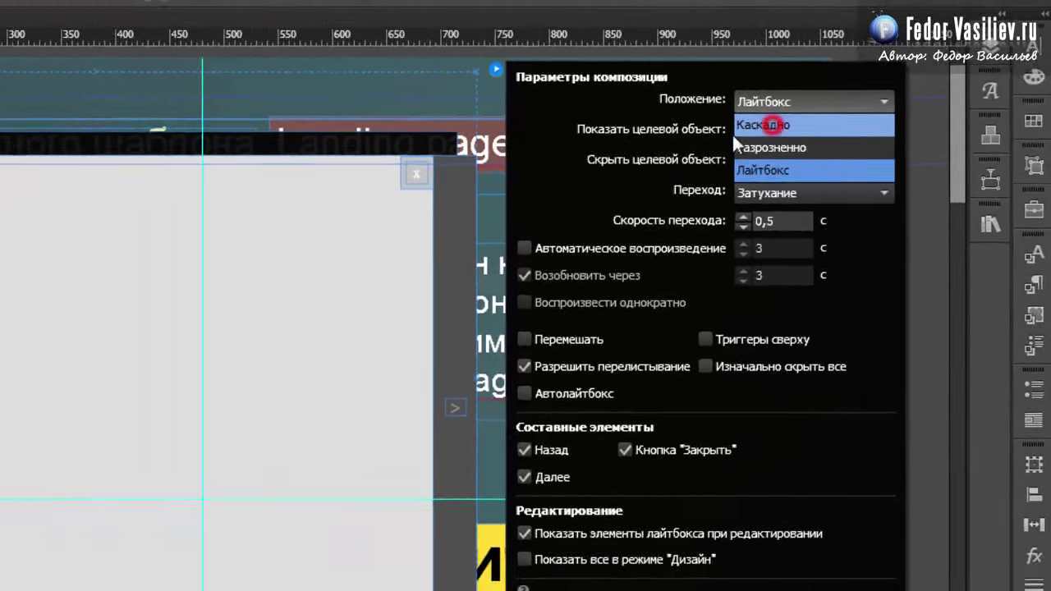
left_click(683, 105)
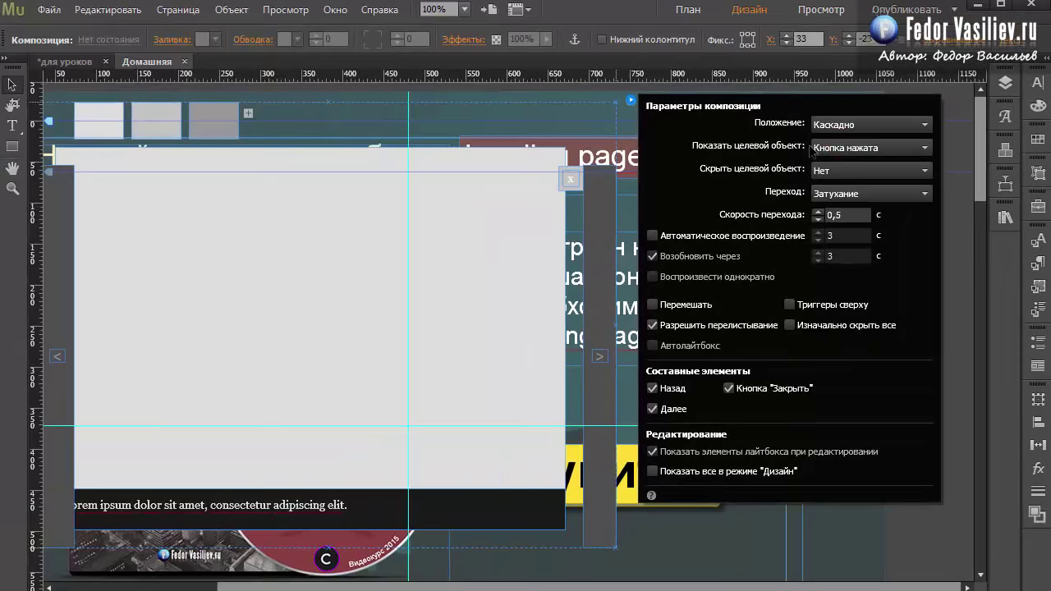
Preview the page in the browser and show the composition's first and third slides.
left_click(50, 10)
left_click(211, 290)
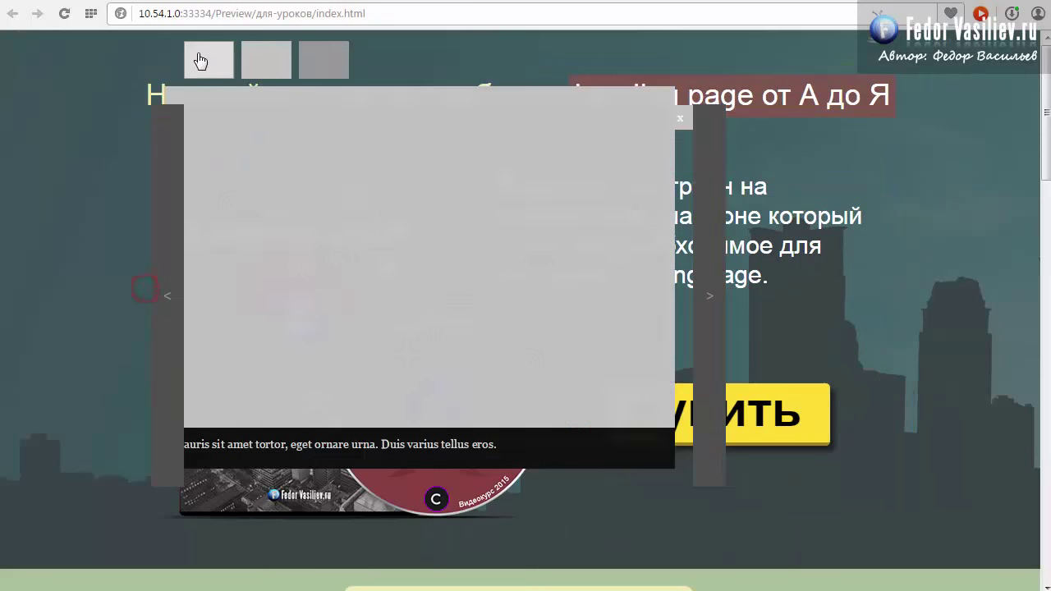
left_click(199, 61)
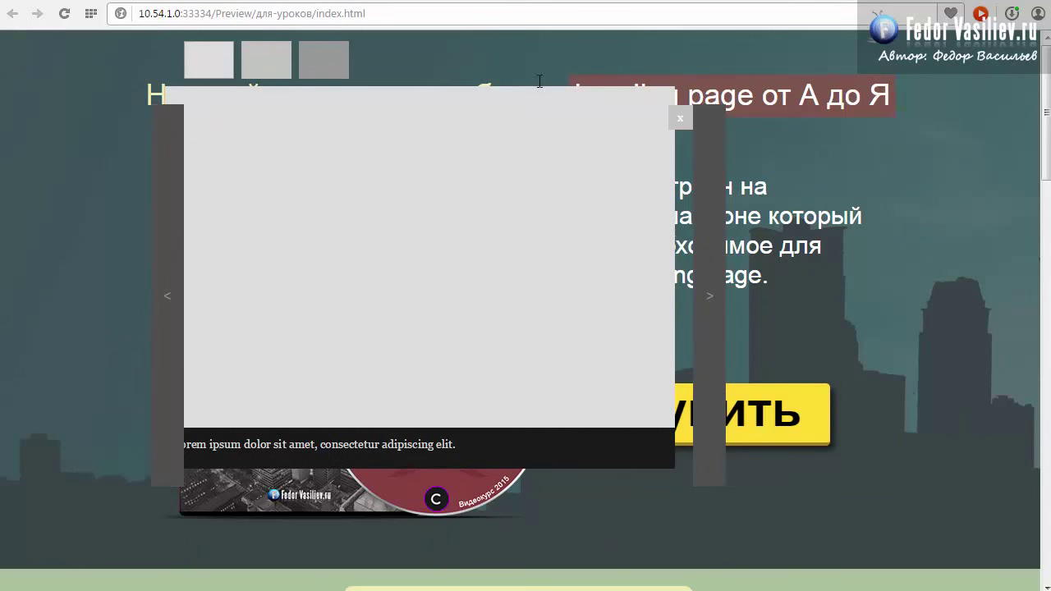
left_click(323, 63)
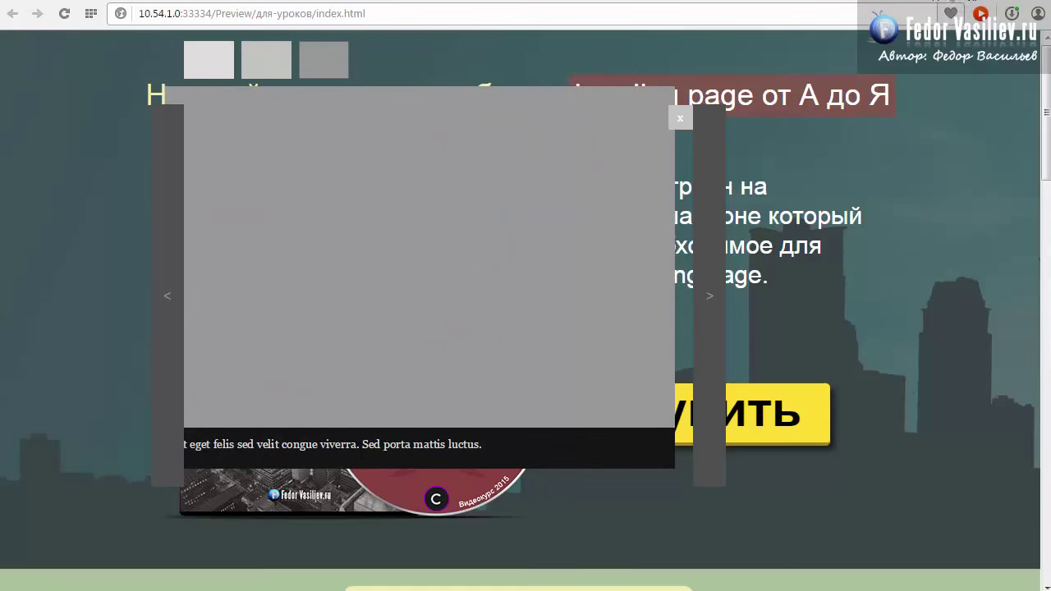
Switch back to Adobe Muse, try the composition's Разрозненно position and set Положение to Лайтбокс.
key("alt+Tab")
left_click(487, 158)
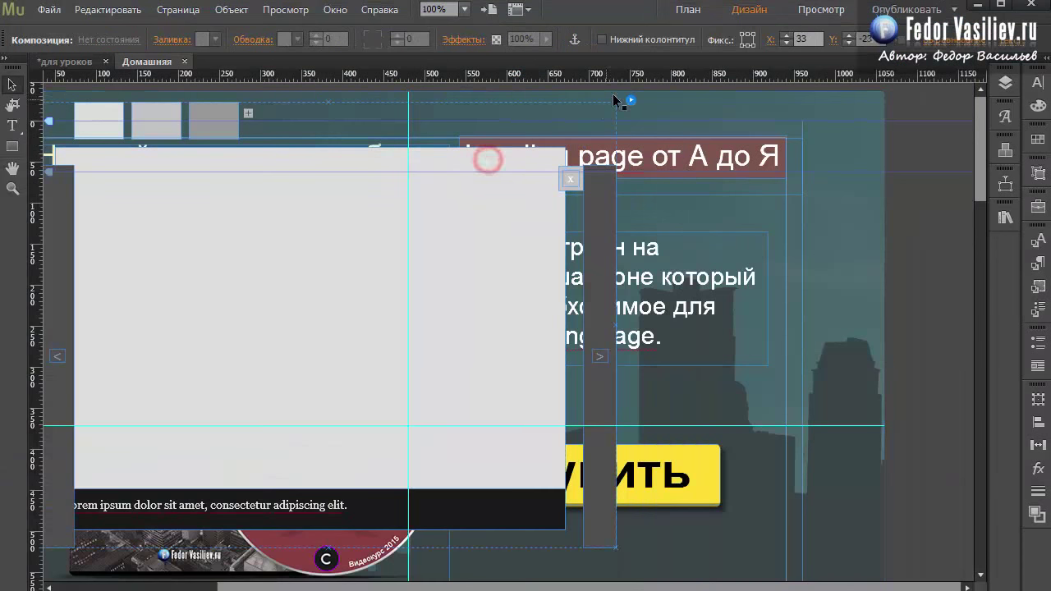
left_click(630, 100)
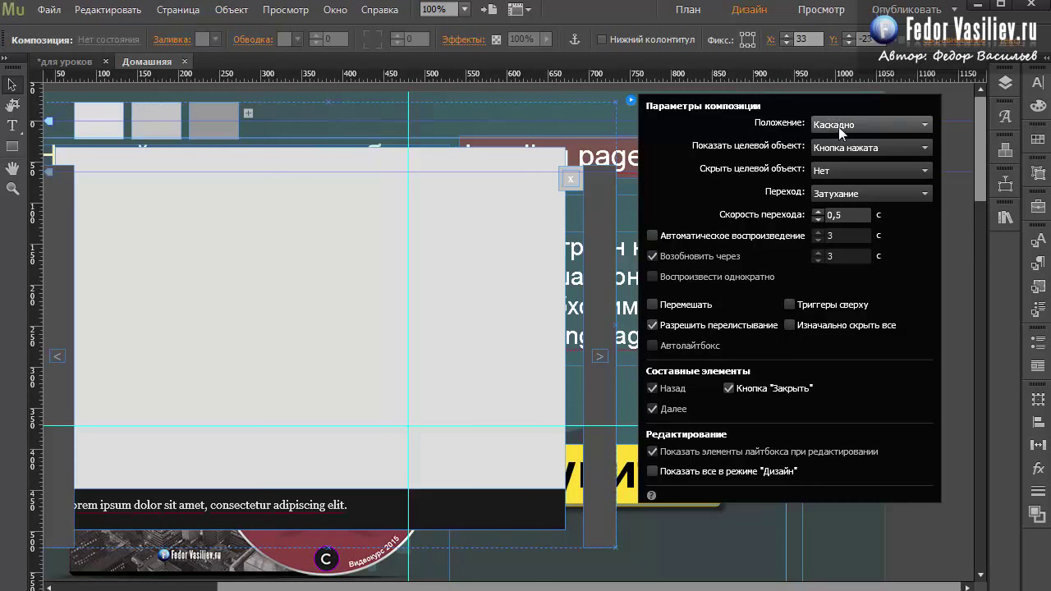
left_click(838, 126)
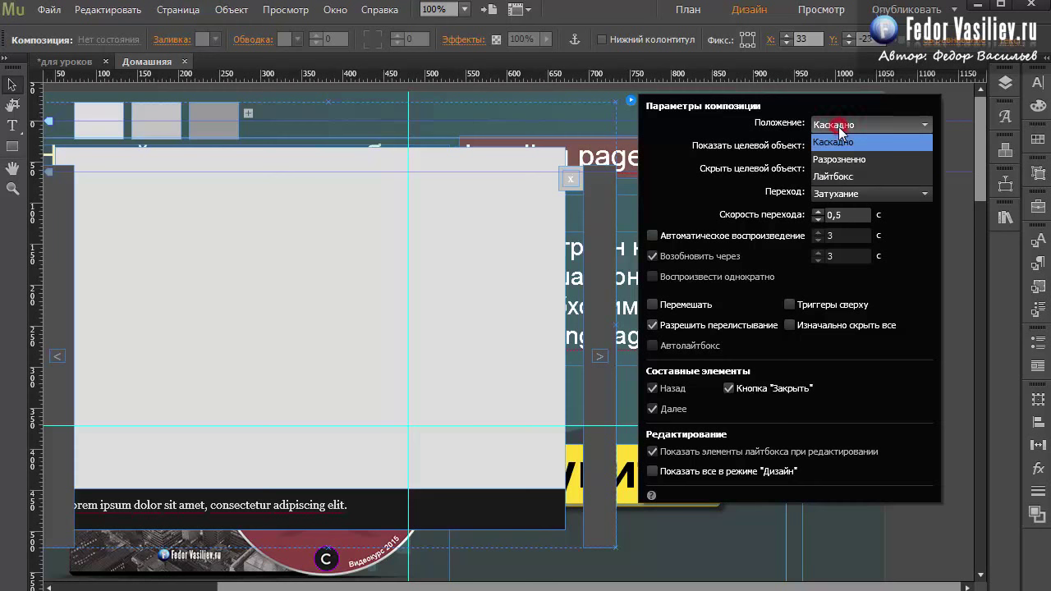
left_click(431, 125)
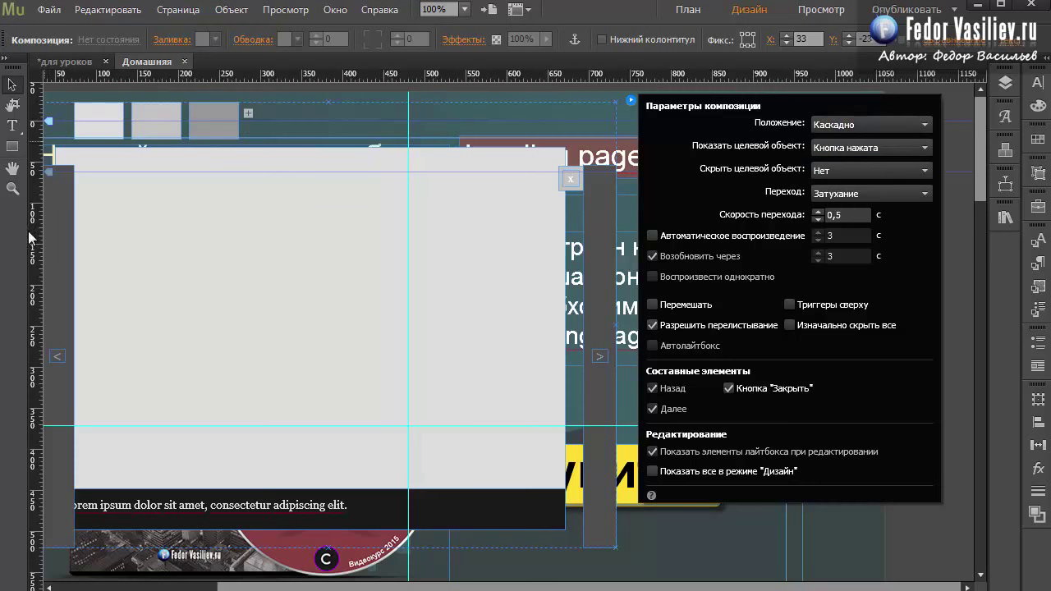
left_click(851, 125)
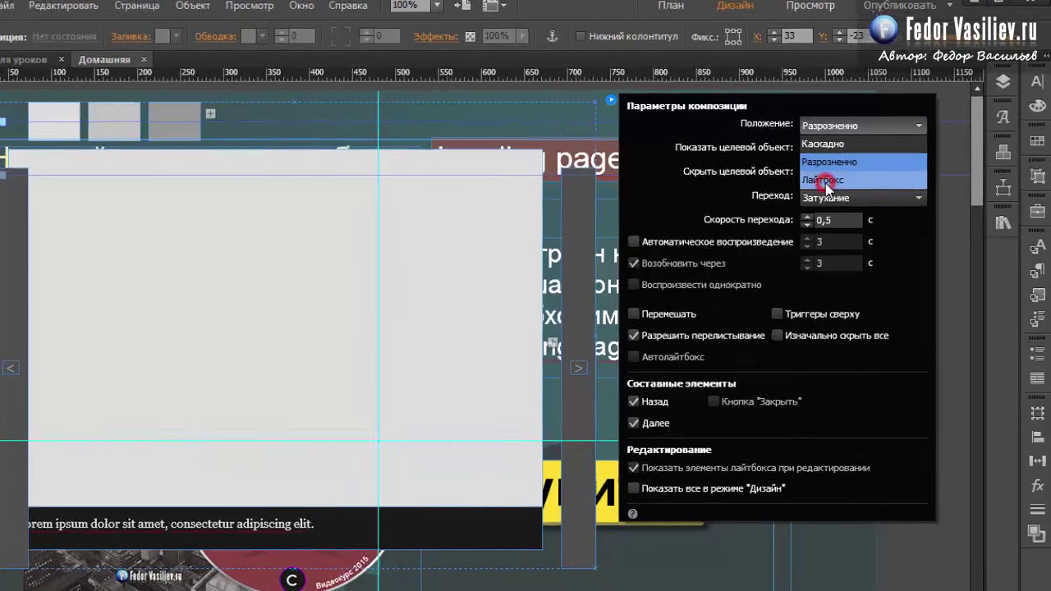
left_click(834, 175)
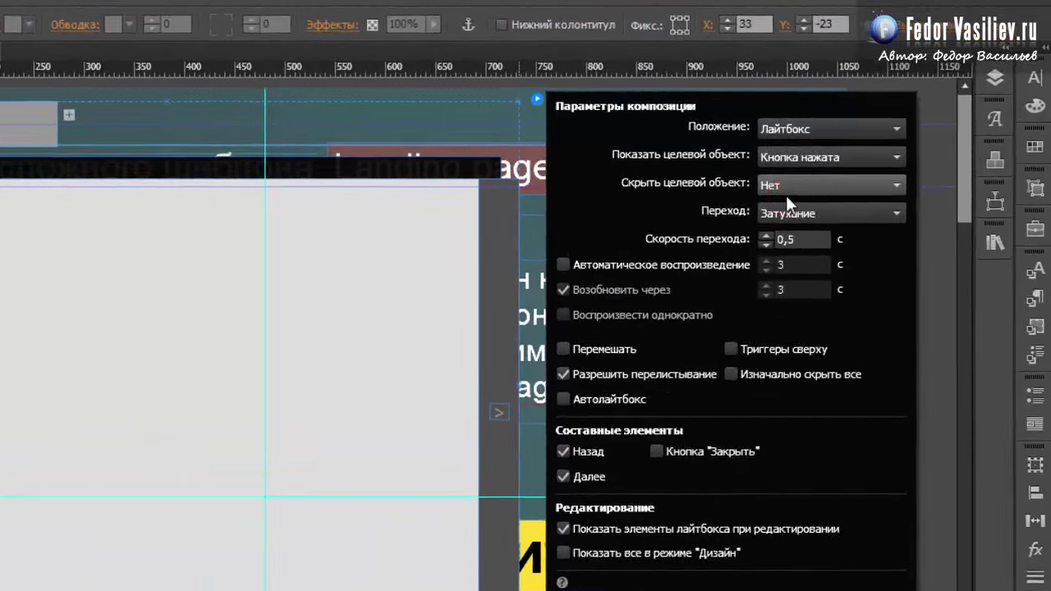
Review the choices offered for Показать целевой объект and Скрыть целевой объект in the composition options.
left_click(783, 156)
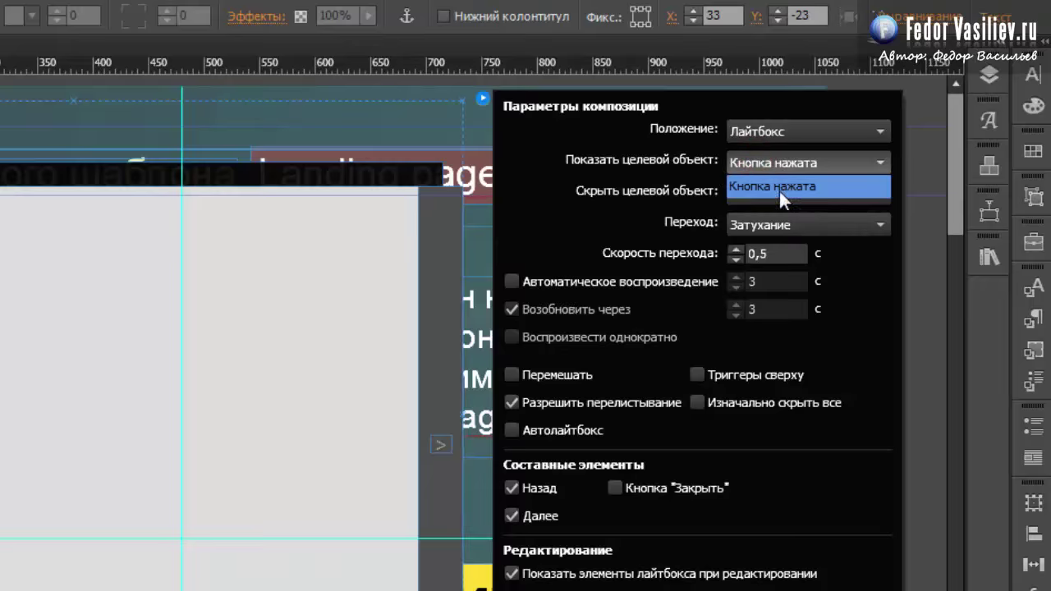
left_click(744, 188)
left_click(880, 163)
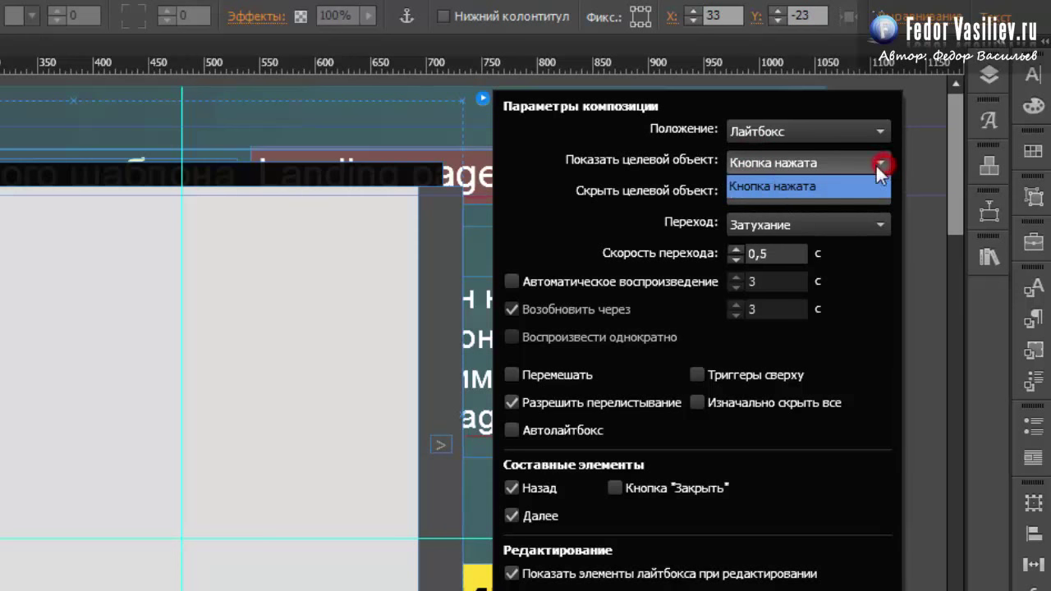
left_click(883, 163)
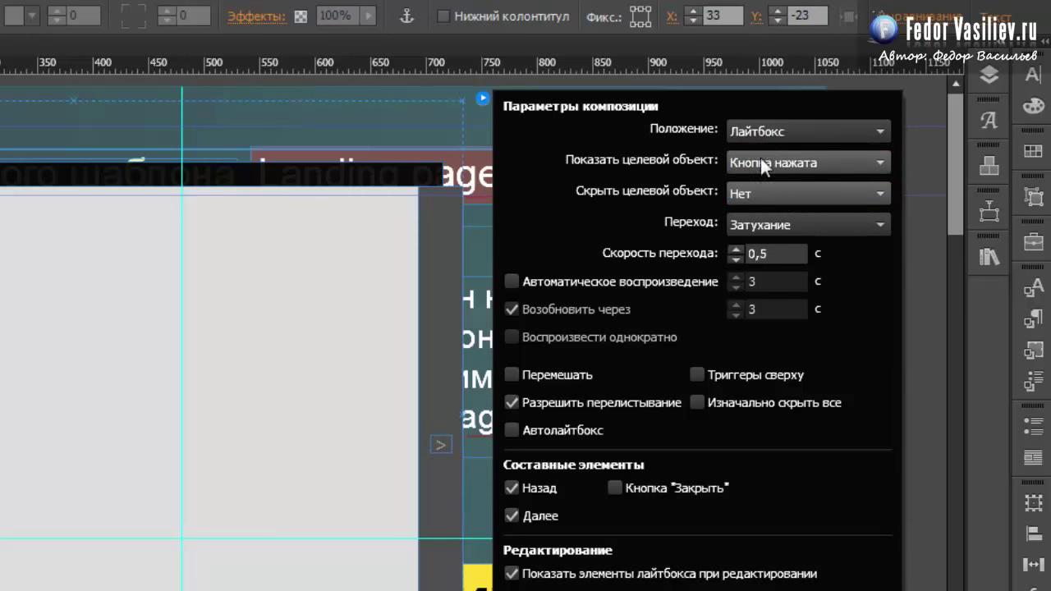
left_click(734, 194)
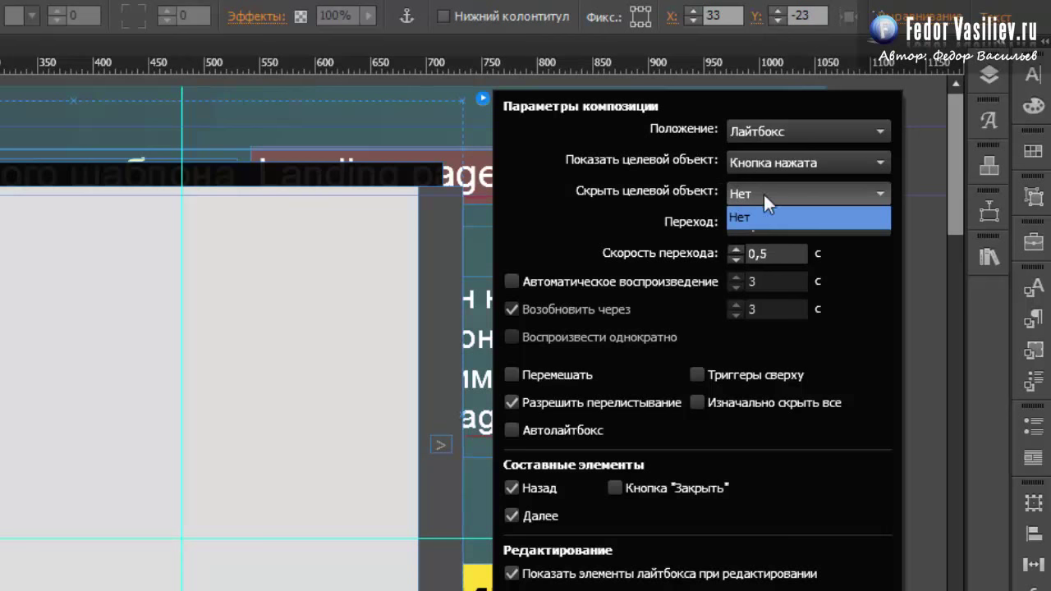
left_click(747, 217)
Set the composition's Переход to По горизонтали and close the composition options.
left_click(749, 222)
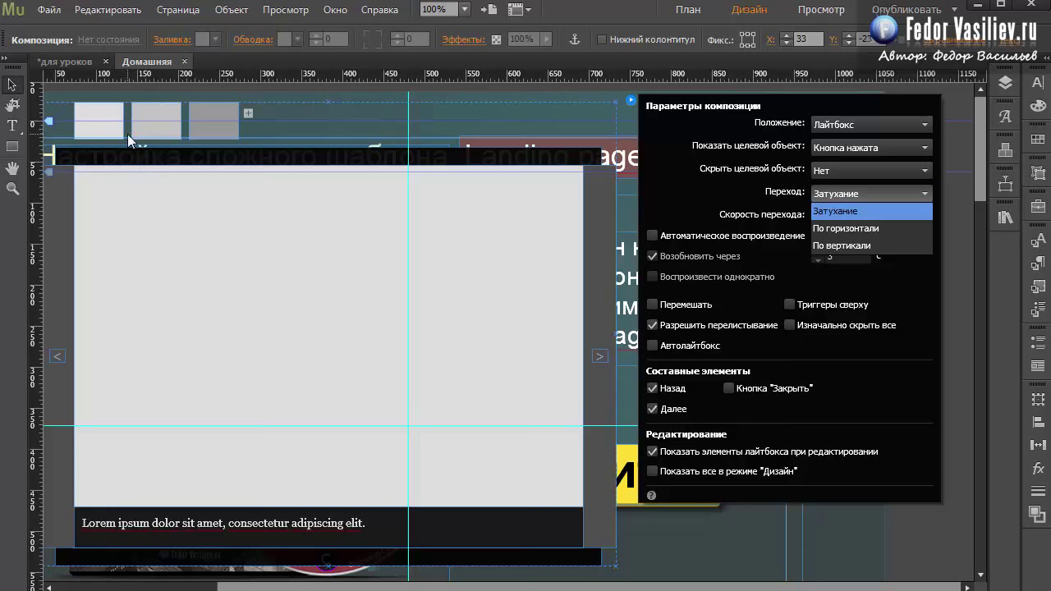
left_click(837, 231)
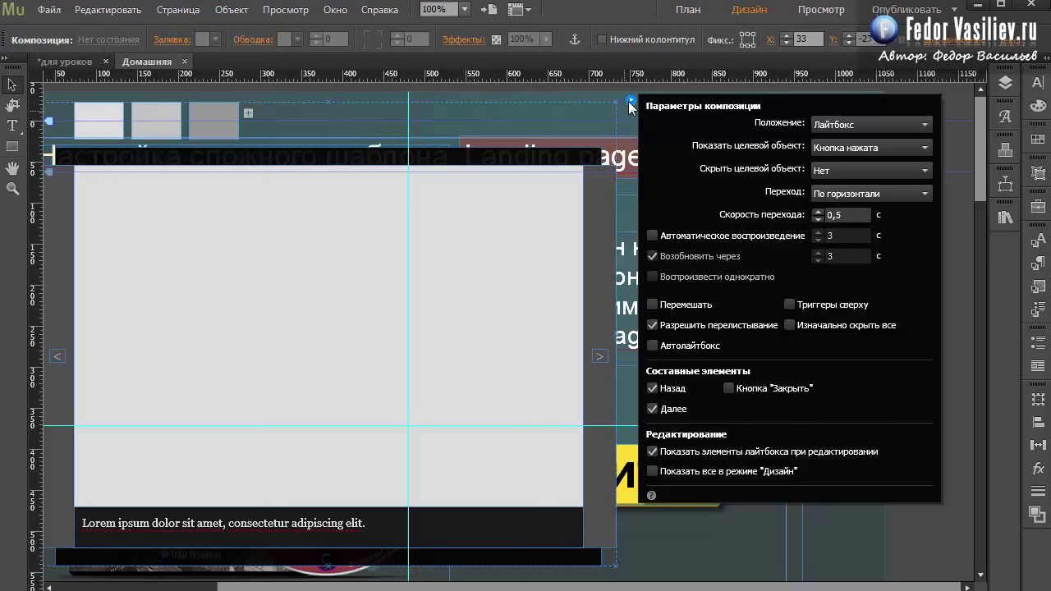
left_click(493, 230)
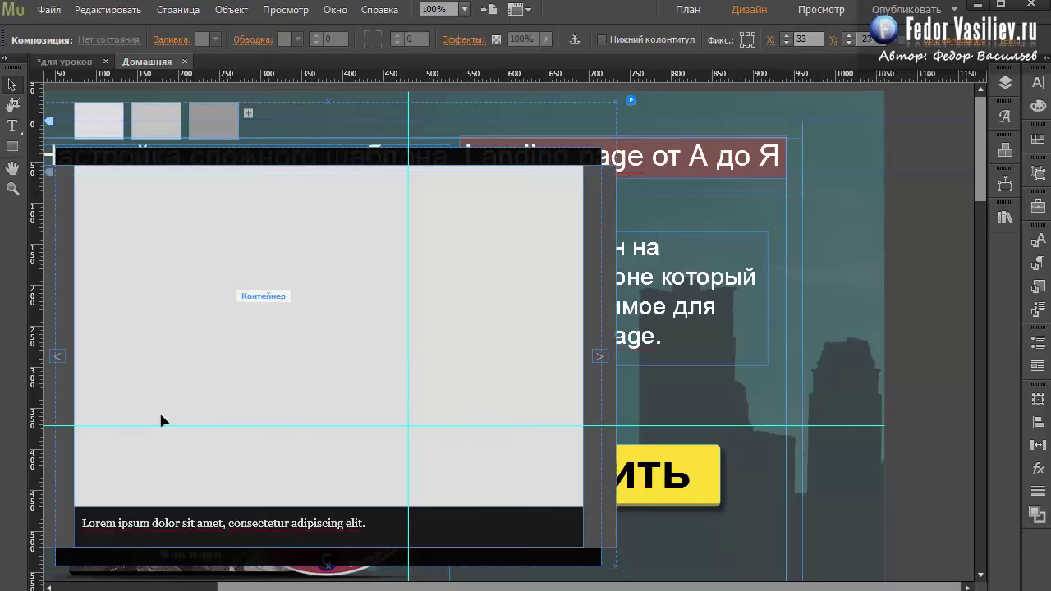
Fill the target object of the composition's first trigger with red FF0000.
left_click(453, 238)
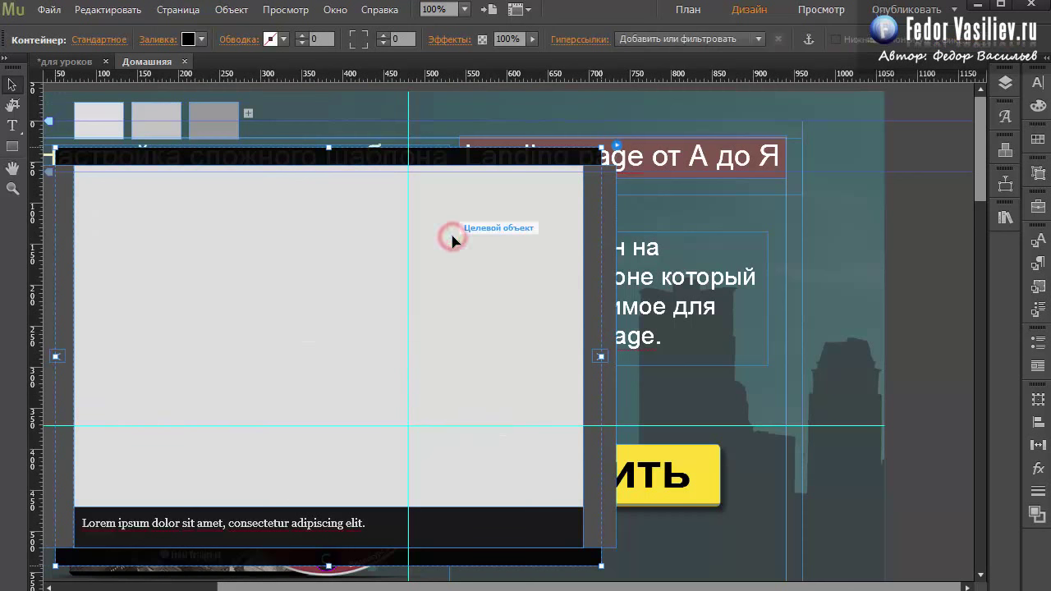
left_click(86, 111)
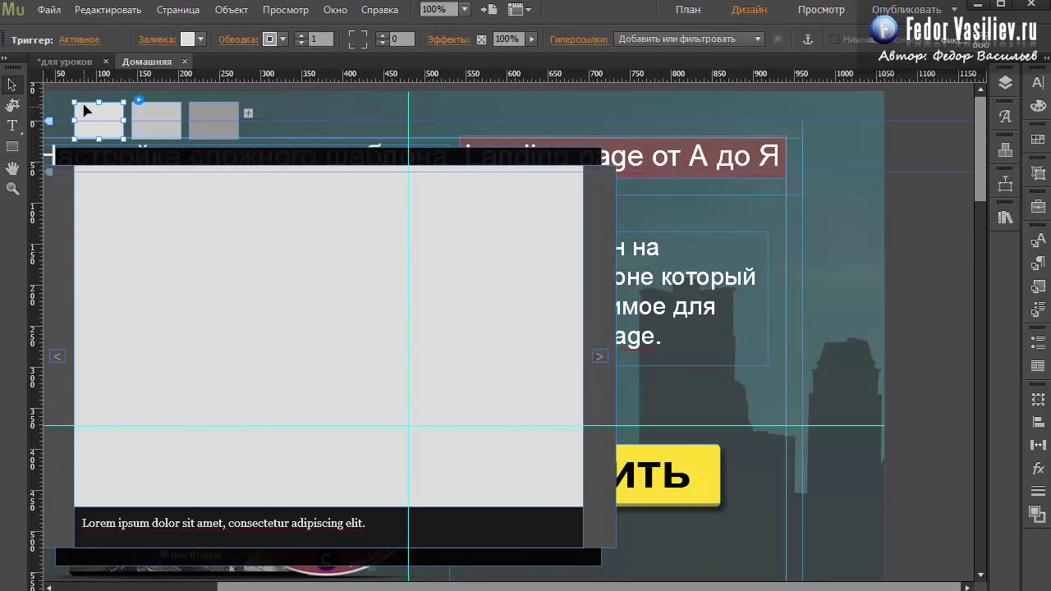
left_click(495, 251)
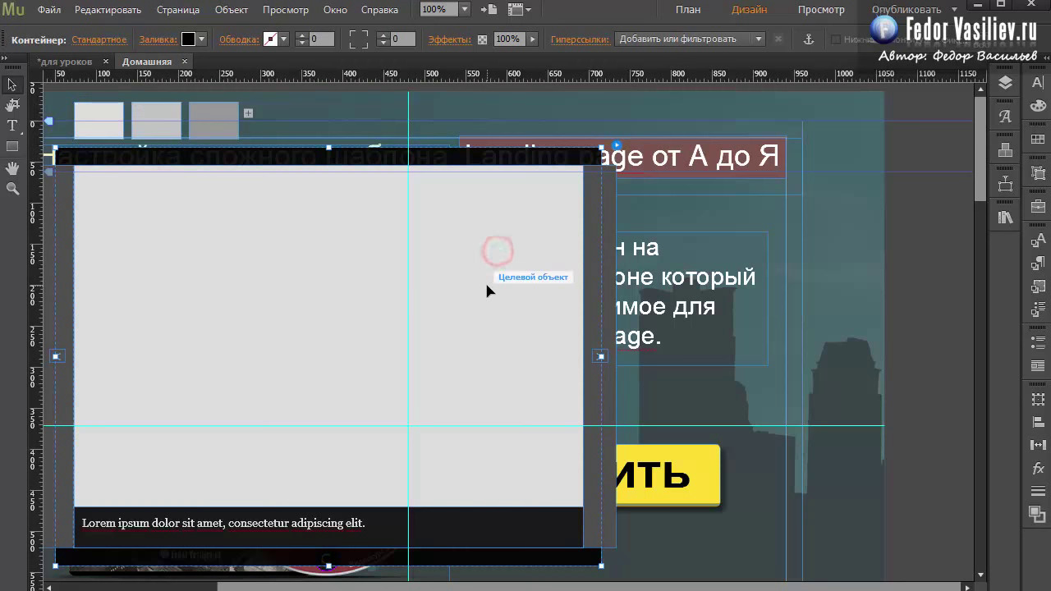
left_click(487, 278)
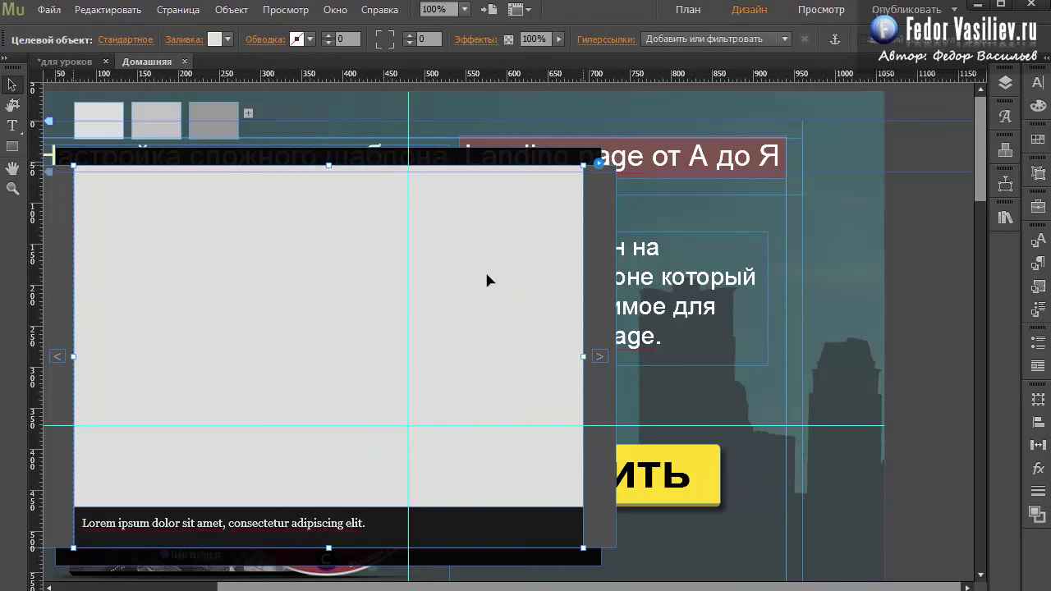
left_click(487, 280)
left_click(213, 39)
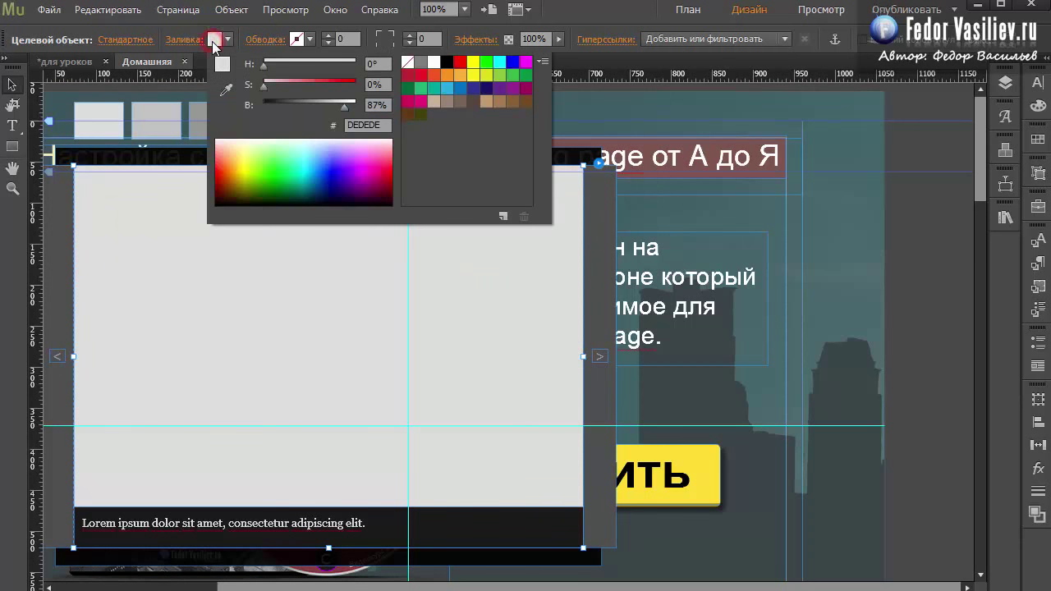
left_click(459, 62)
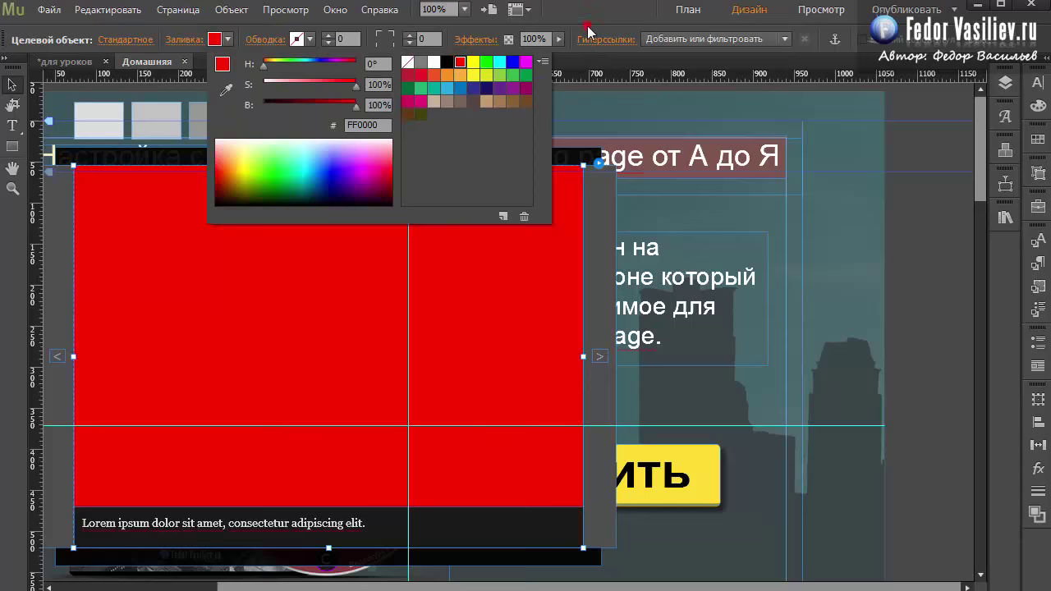
Fill the composition's second trigger with yellow.
left_click(153, 119)
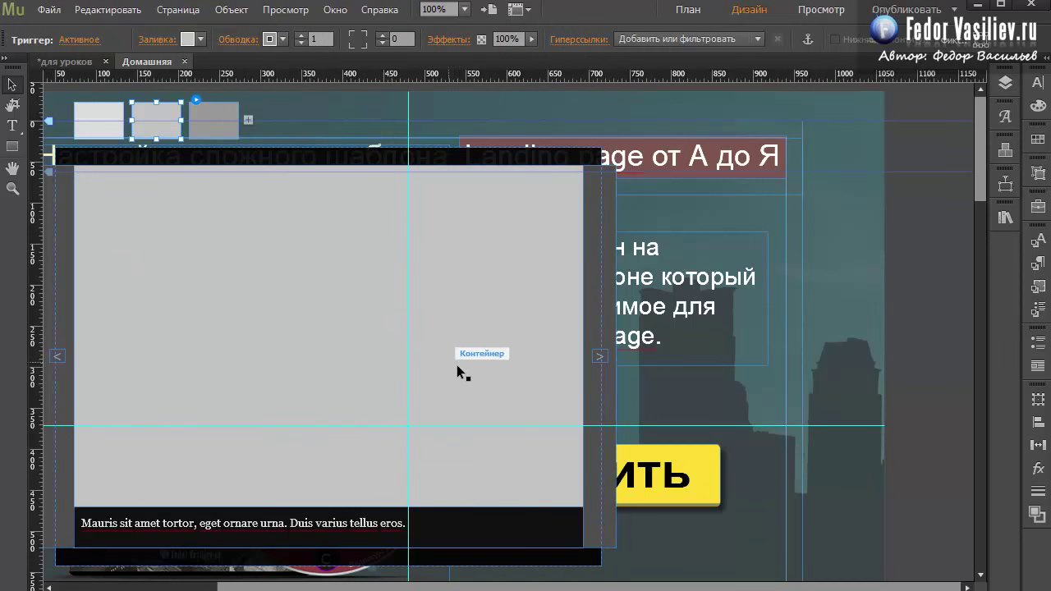
left_click(188, 39)
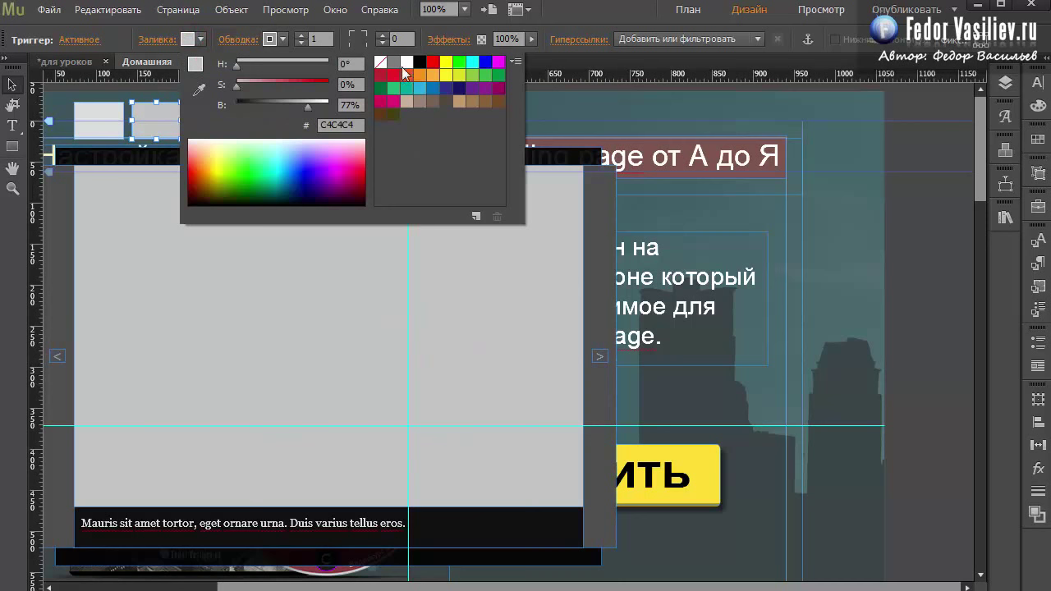
left_click(447, 63)
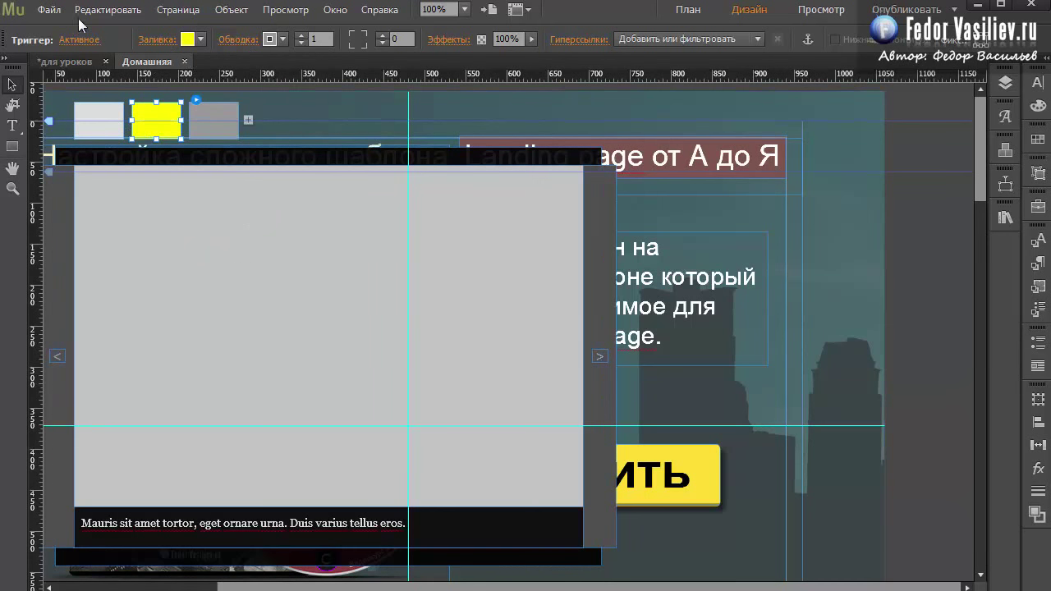
Undo the second trigger's yellow fill and fill its target object with bright green instead.
left_click(49, 9)
left_click(100, 32)
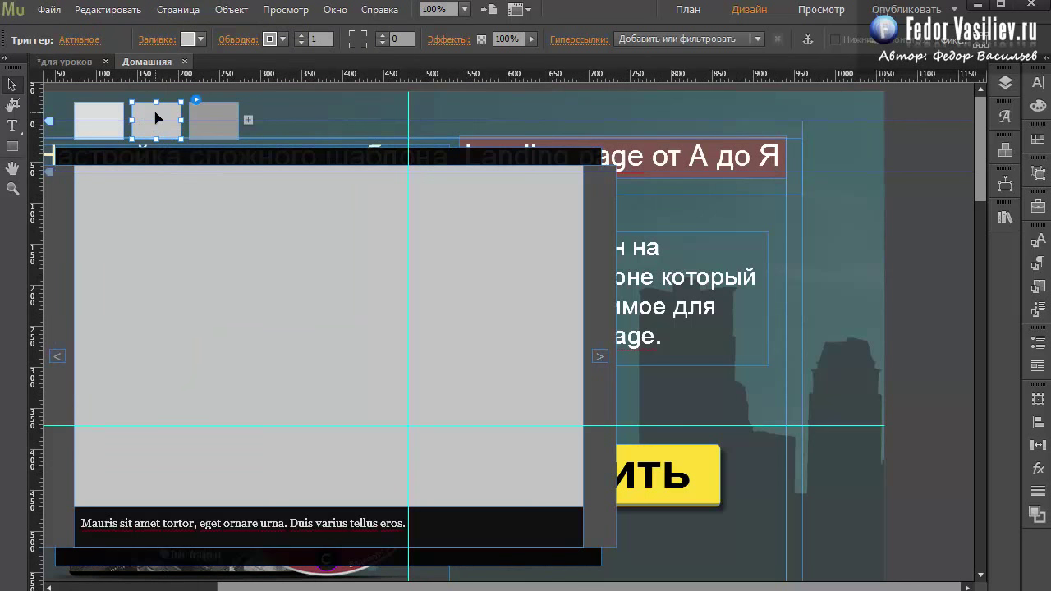
left_click(244, 251)
left_click(251, 290)
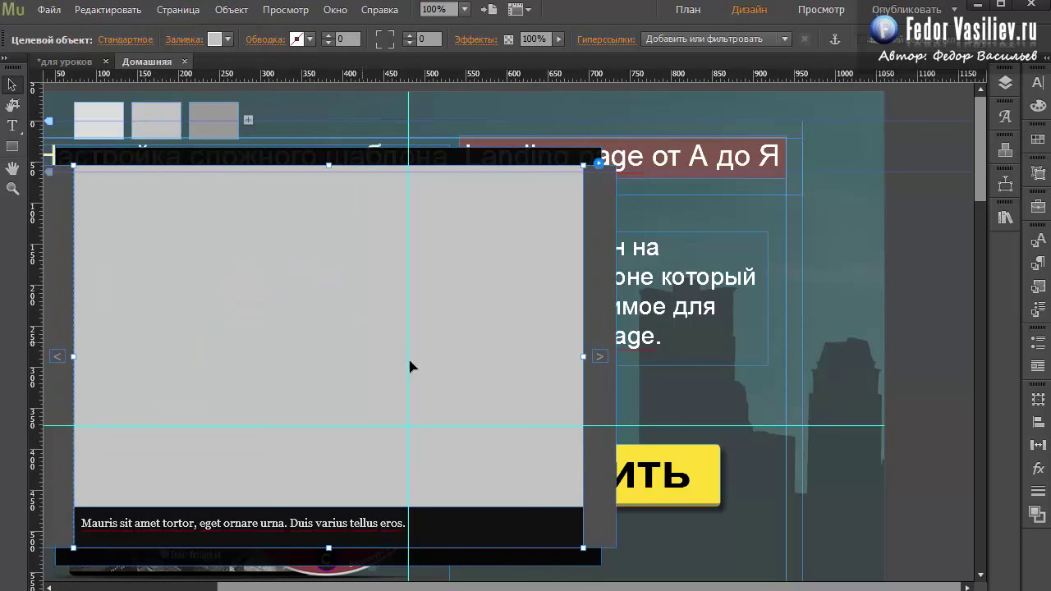
left_click(228, 41)
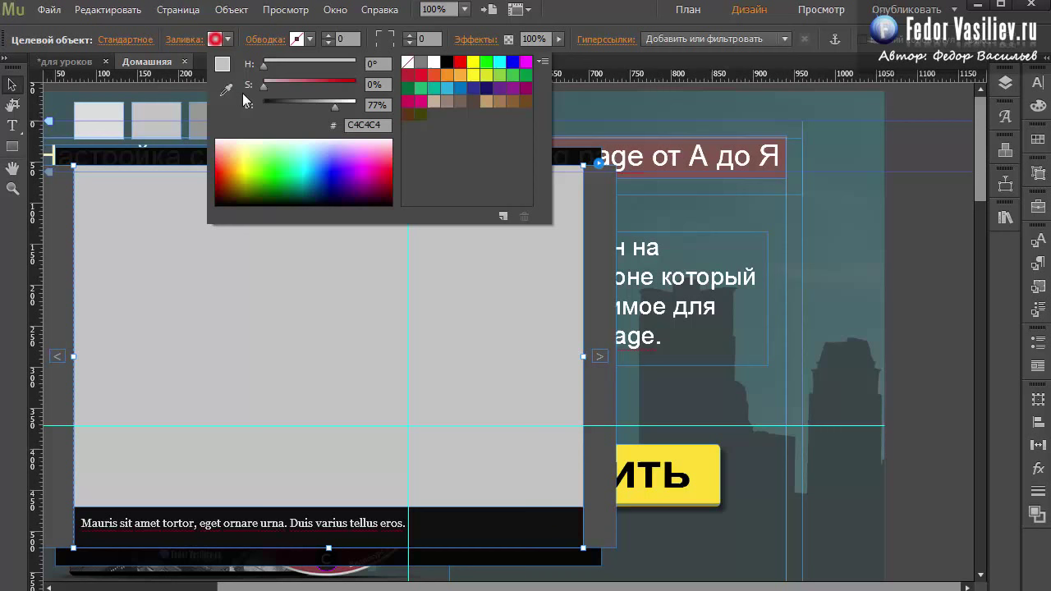
left_click(484, 61)
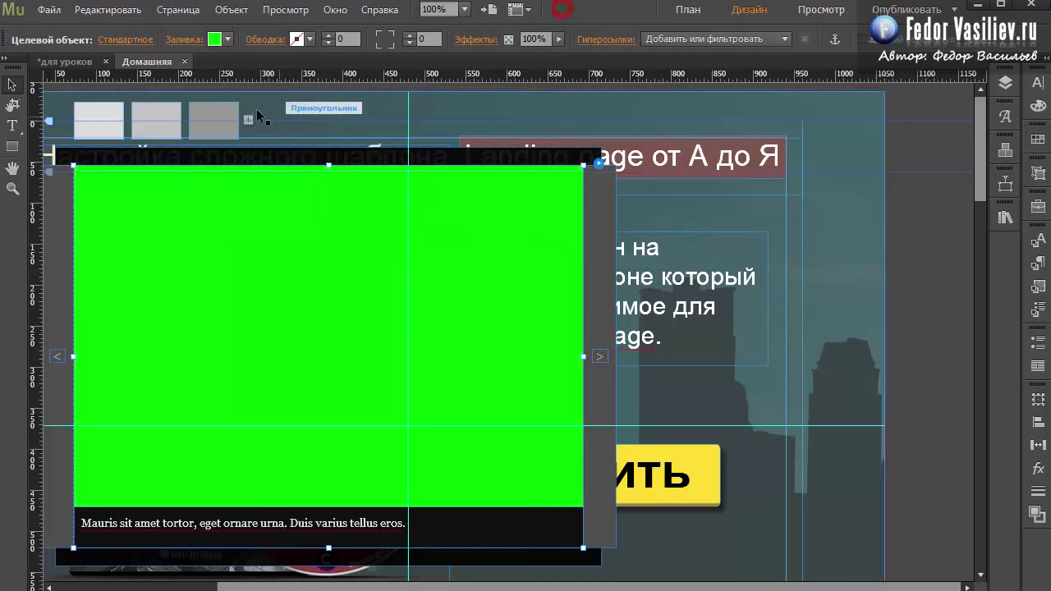
Fill the target object of the composition's third trigger with blue.
left_click(207, 112)
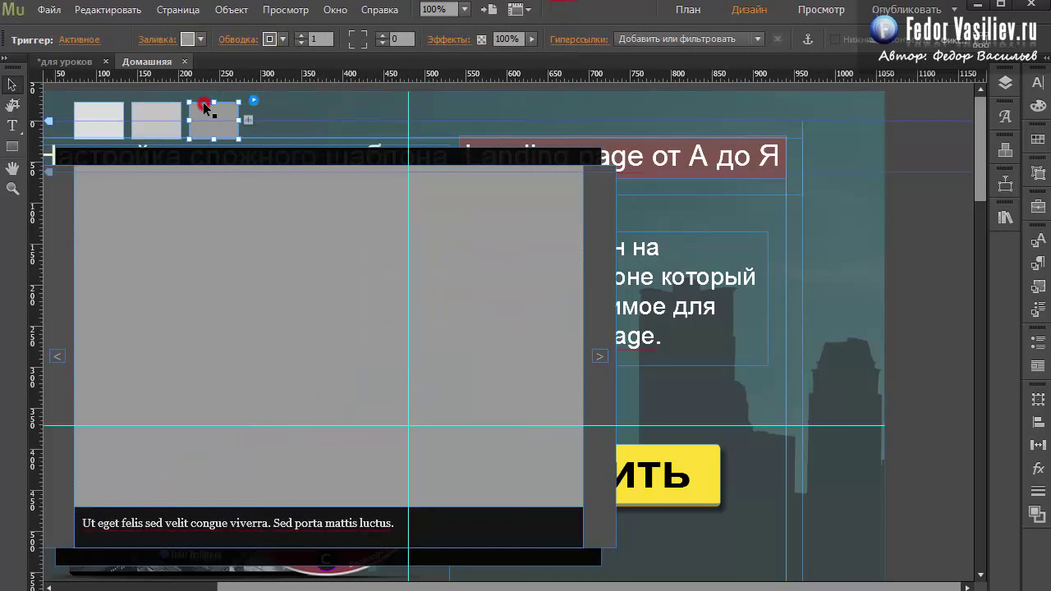
left_click(468, 283)
left_click(468, 283)
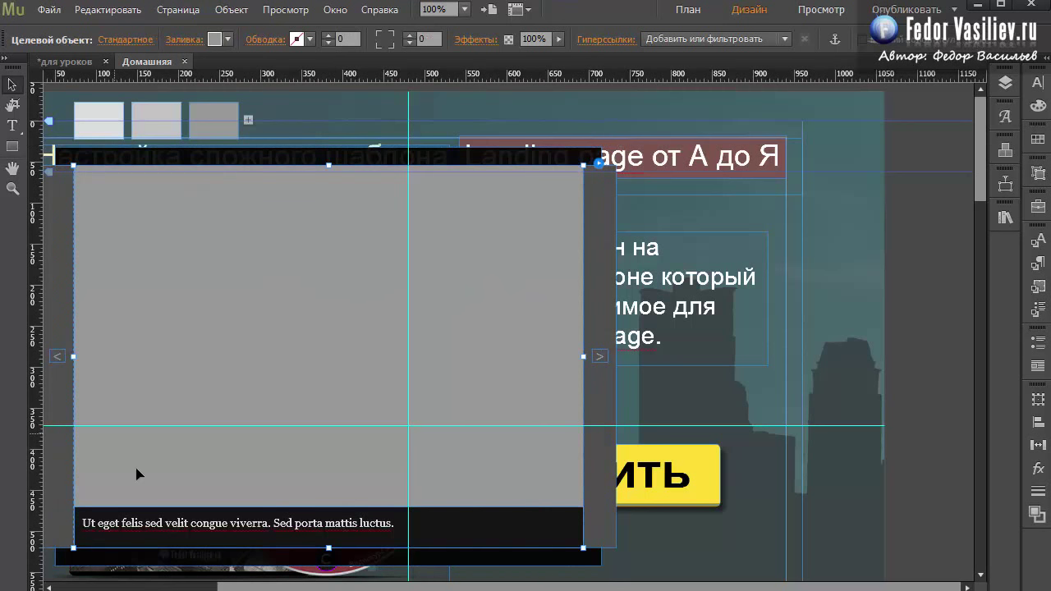
left_click(219, 40)
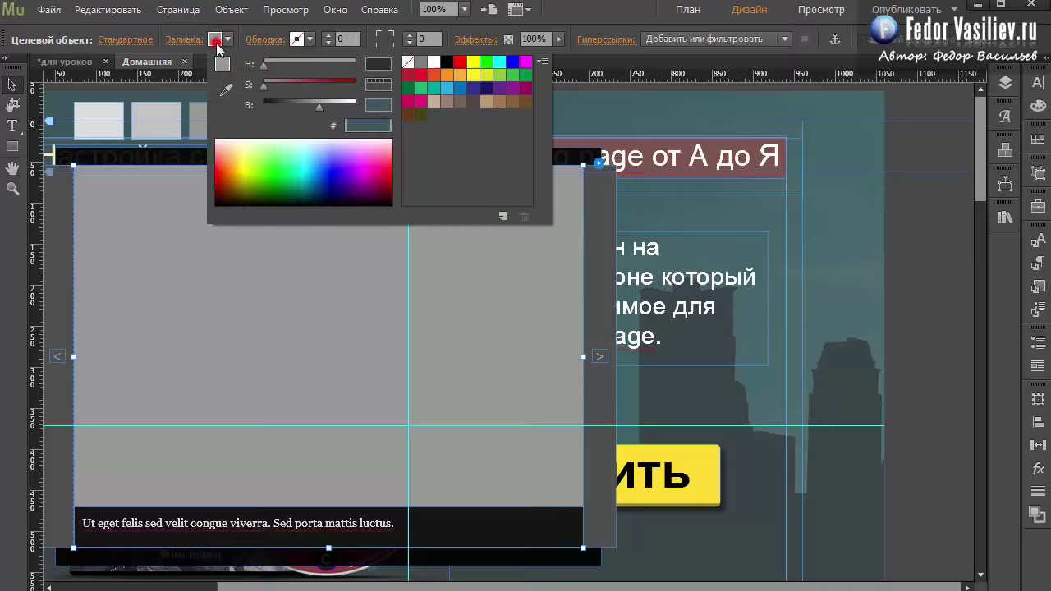
left_click(460, 88)
left_click(556, 12)
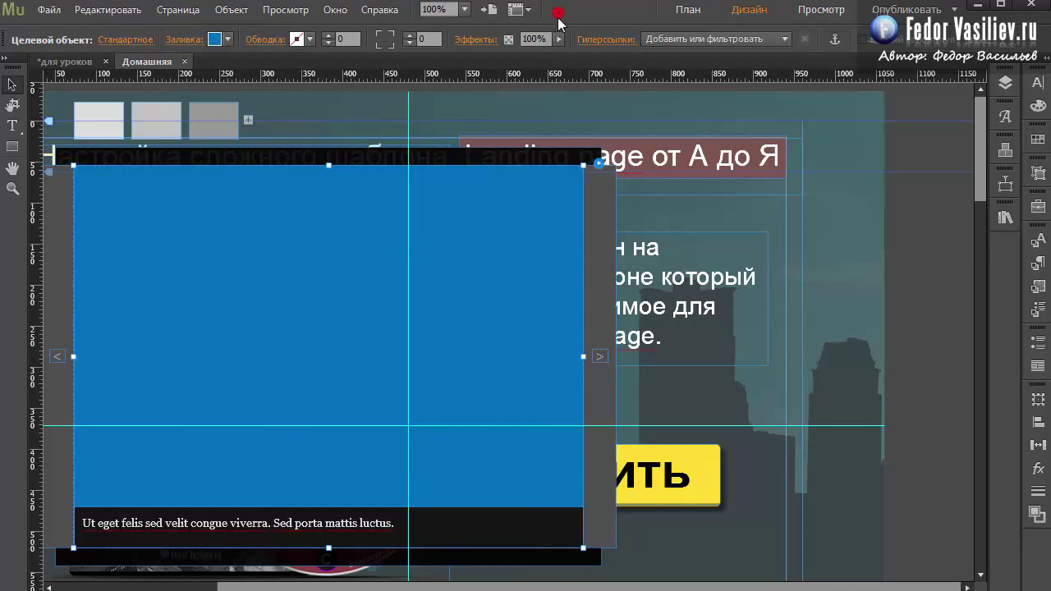
Preview the page in the browser and page forward through the lightbox slides to check the horizontal transition.
left_click(598, 163)
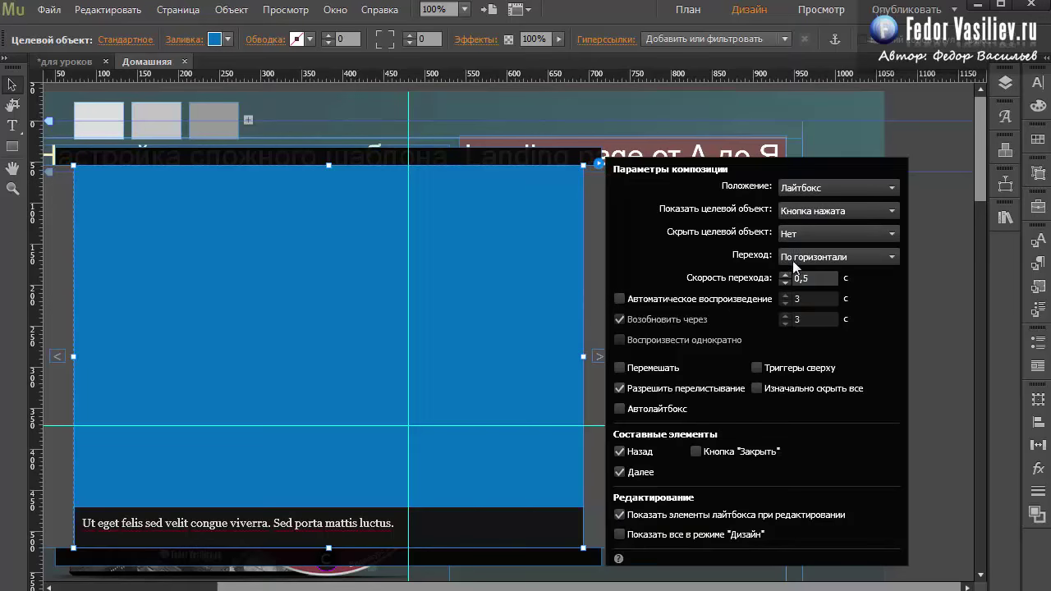
left_click(49, 12)
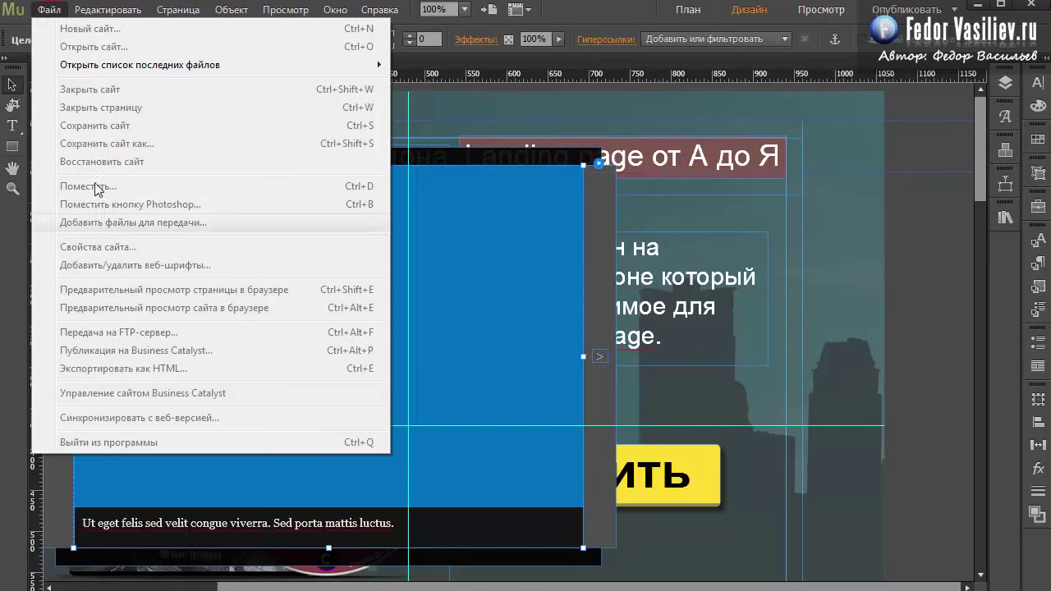
left_click(205, 47)
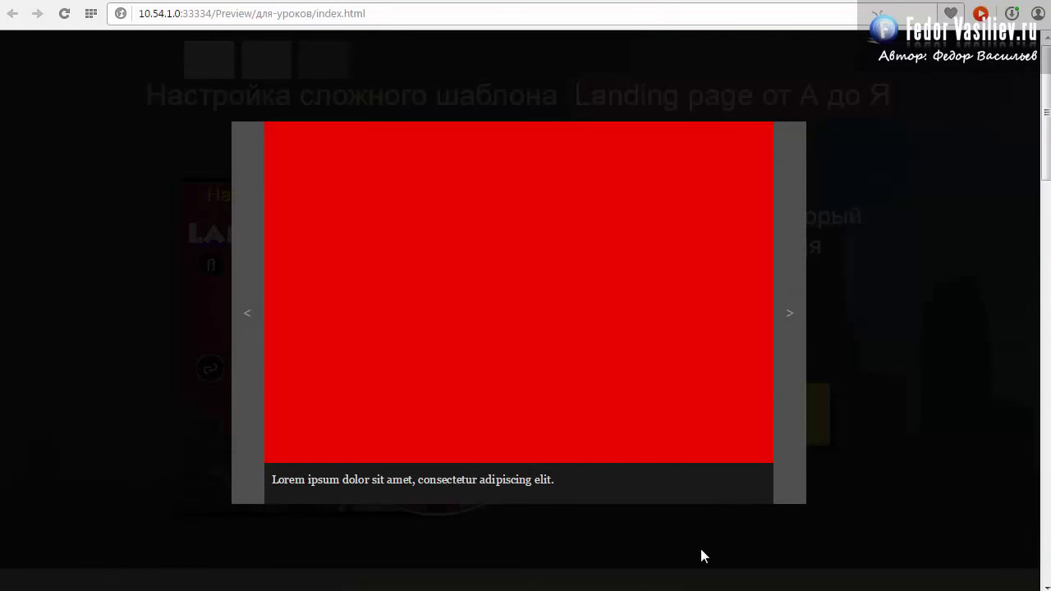
left_click(790, 312)
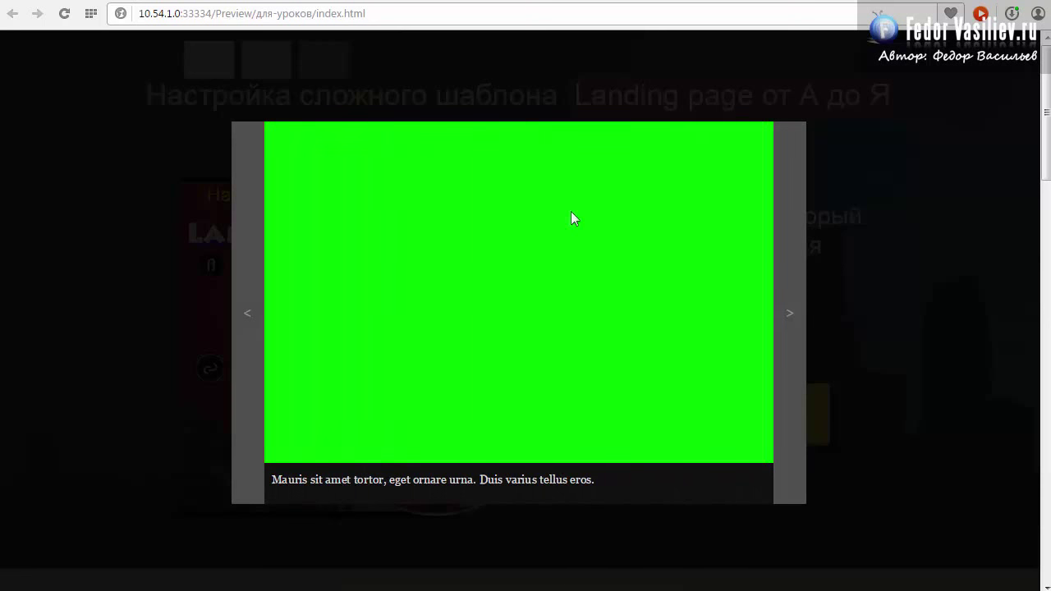
left_click(788, 312)
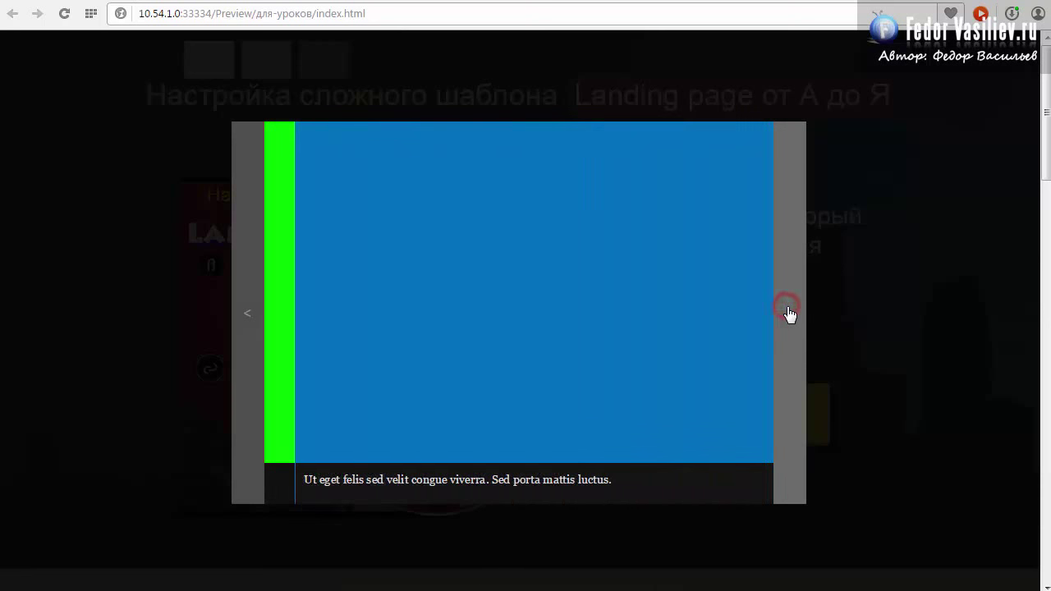
left_click(789, 312)
left_click(788, 312)
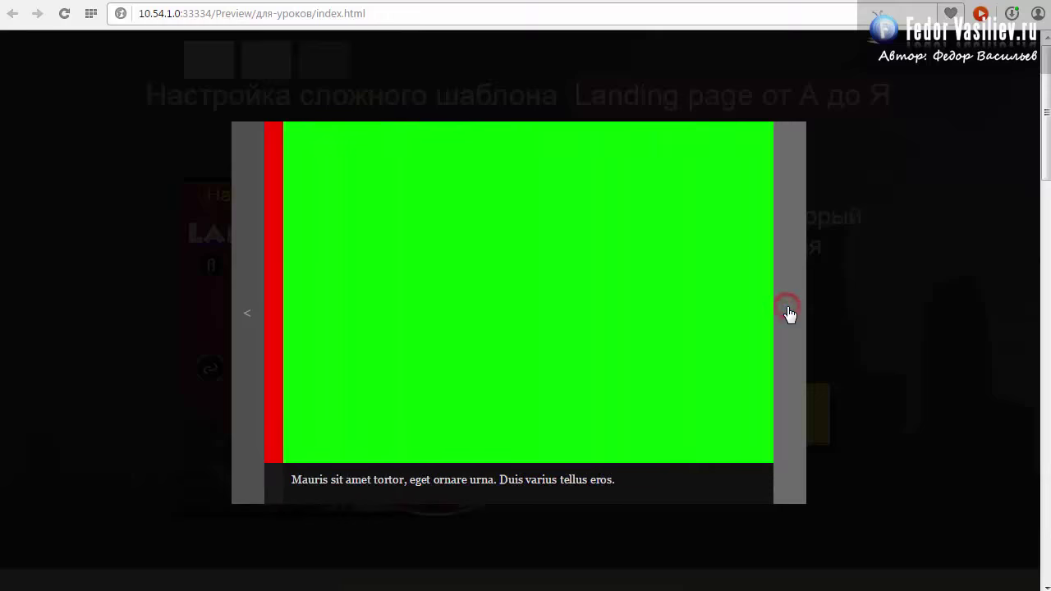
left_click_drag(269, 478, 594, 480)
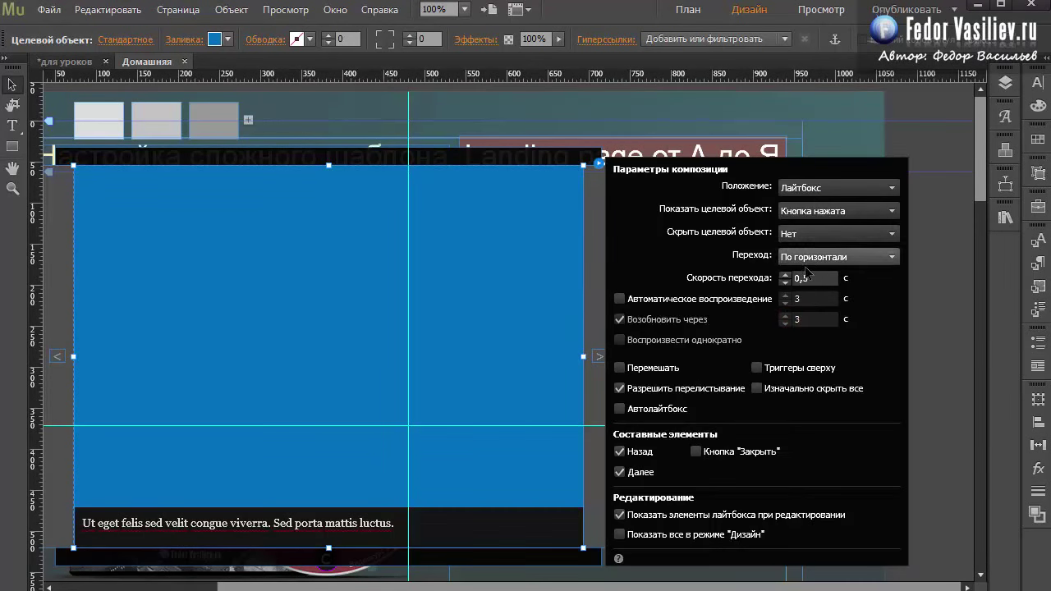
Set the composition's Переход to Затухание, keeping Скорость перехода at 0,5 s.
left_click(829, 256)
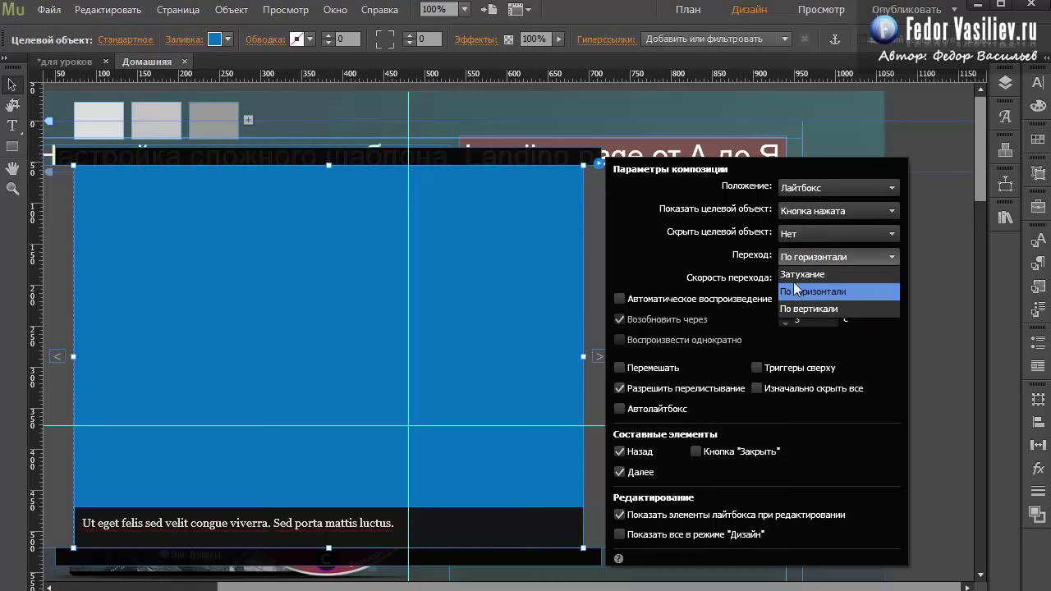
left_click(811, 275)
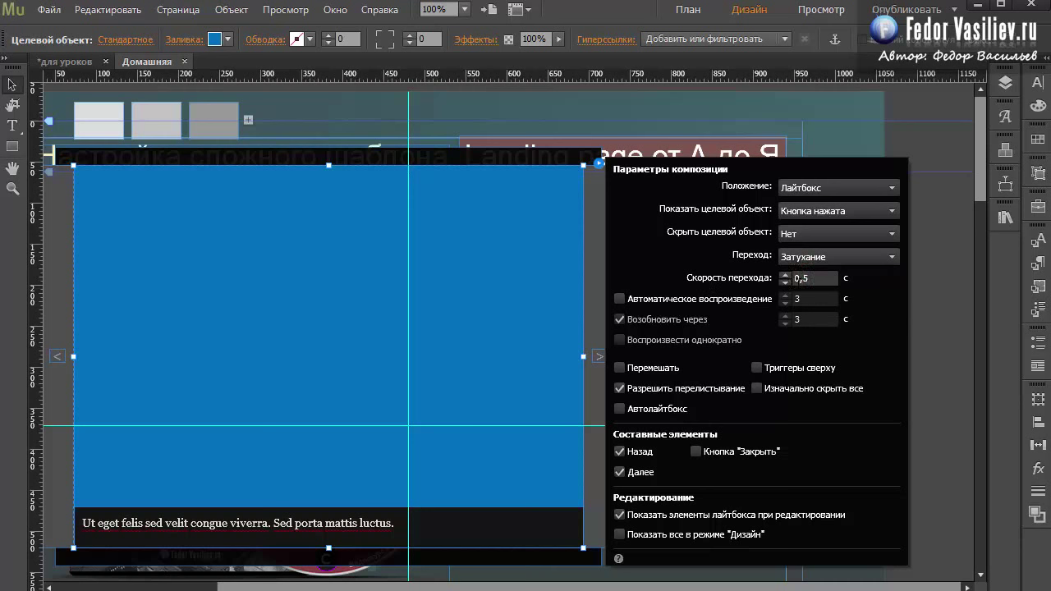
left_click(806, 279)
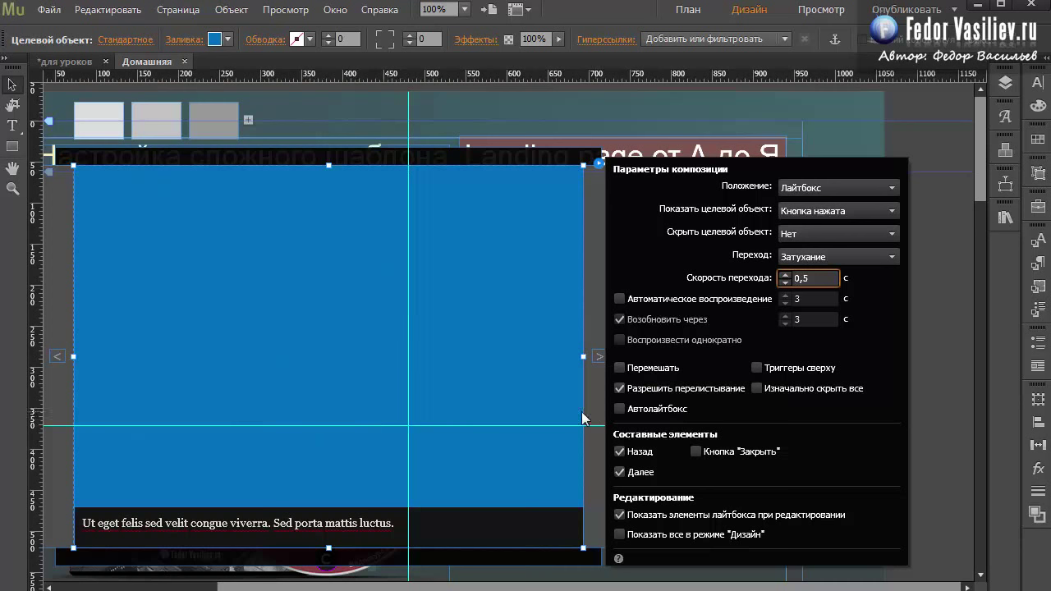
Enable Триггеры сверху and Изначально скрыть все for the composition.
left_click(619, 367)
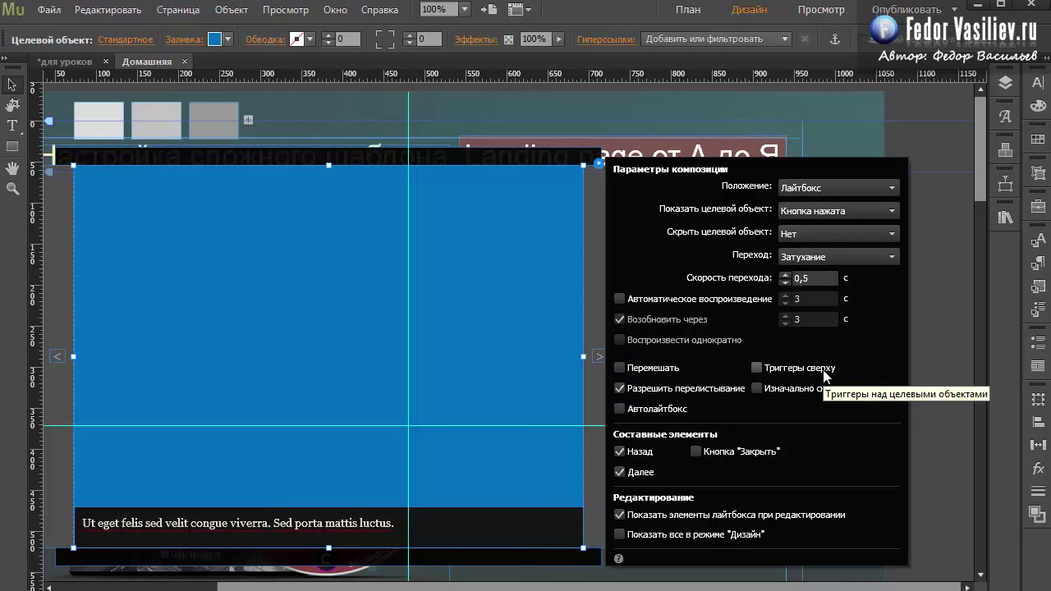
left_click(757, 368)
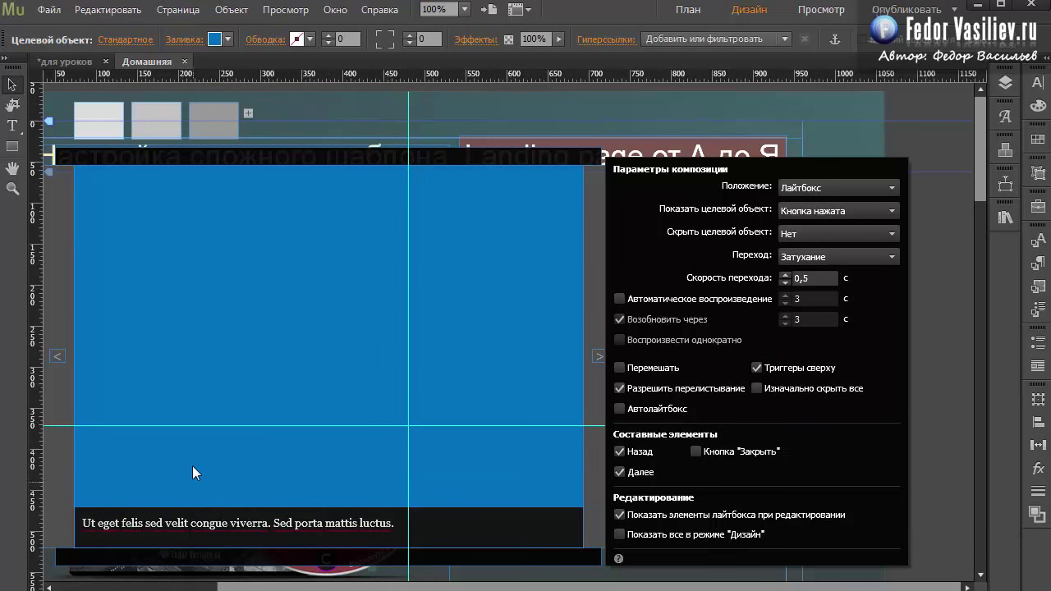
left_click(757, 389)
Remove the Назад and Далее elements from the lightbox and enable Кнопка "Закрыть".
left_click(619, 451)
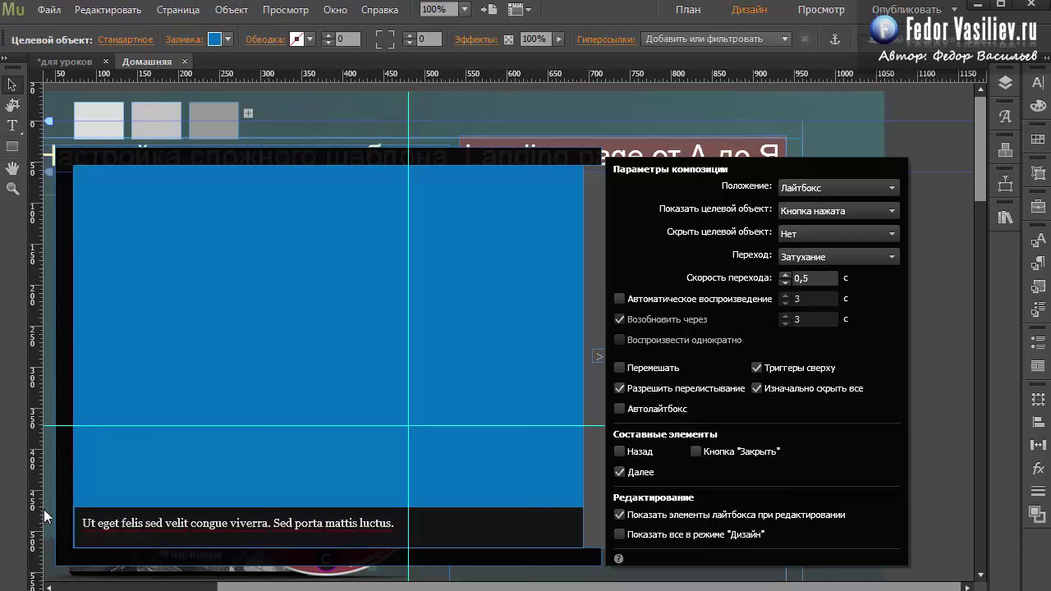
left_click(619, 473)
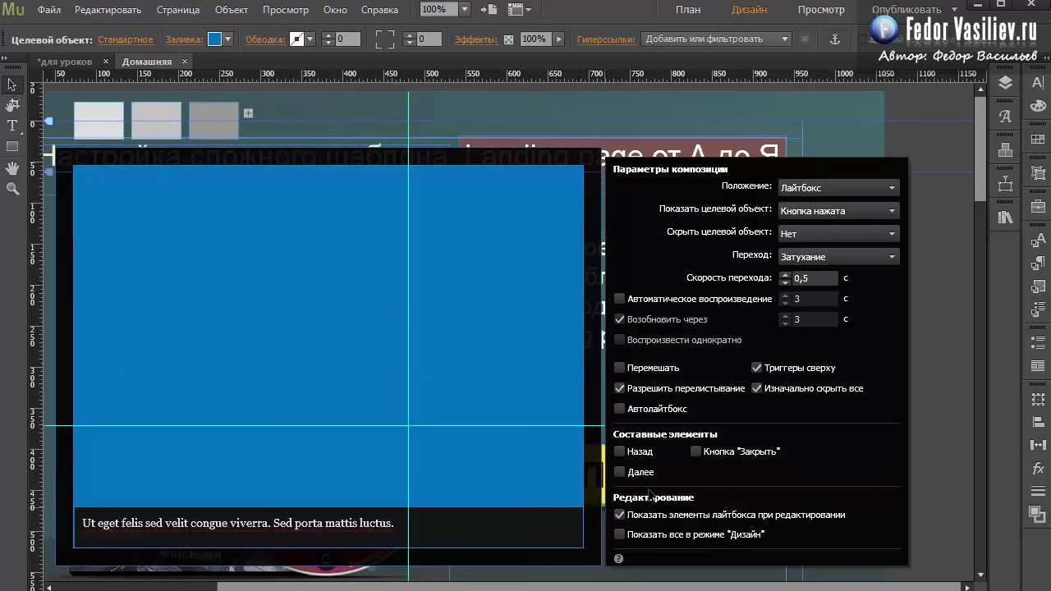
left_click(696, 451)
left_click(695, 451)
Turn off Показать элементы лайтбокса при редактировании and close the composition options.
left_click(620, 515)
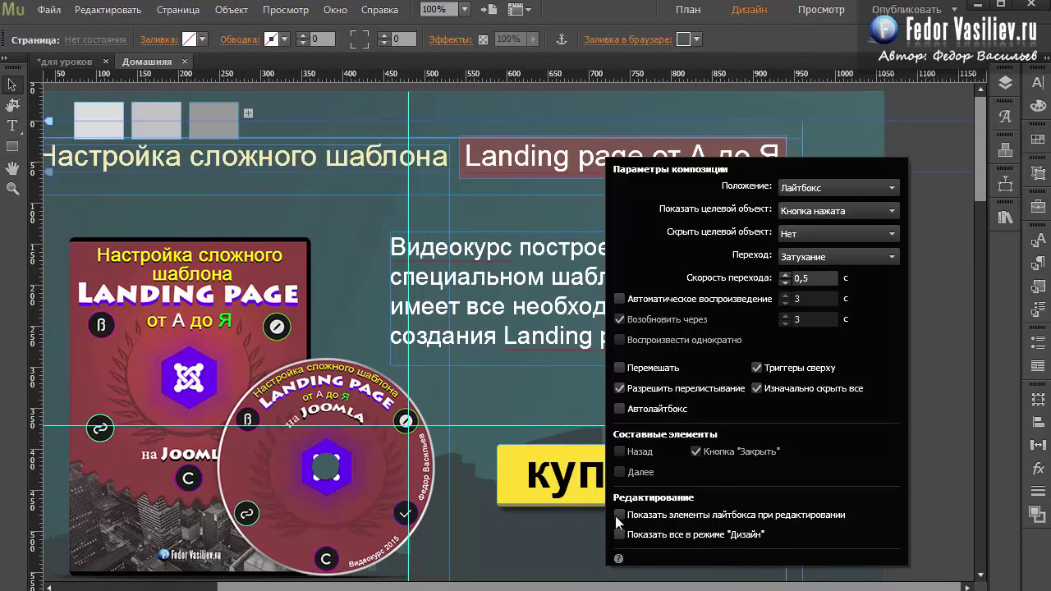
left_click(620, 515)
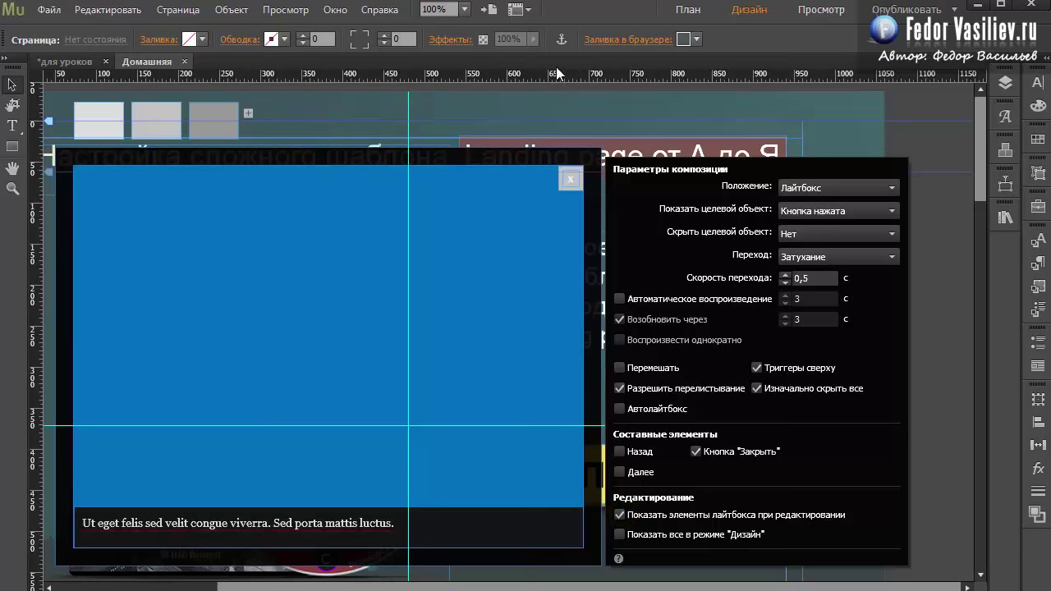
left_click(622, 517)
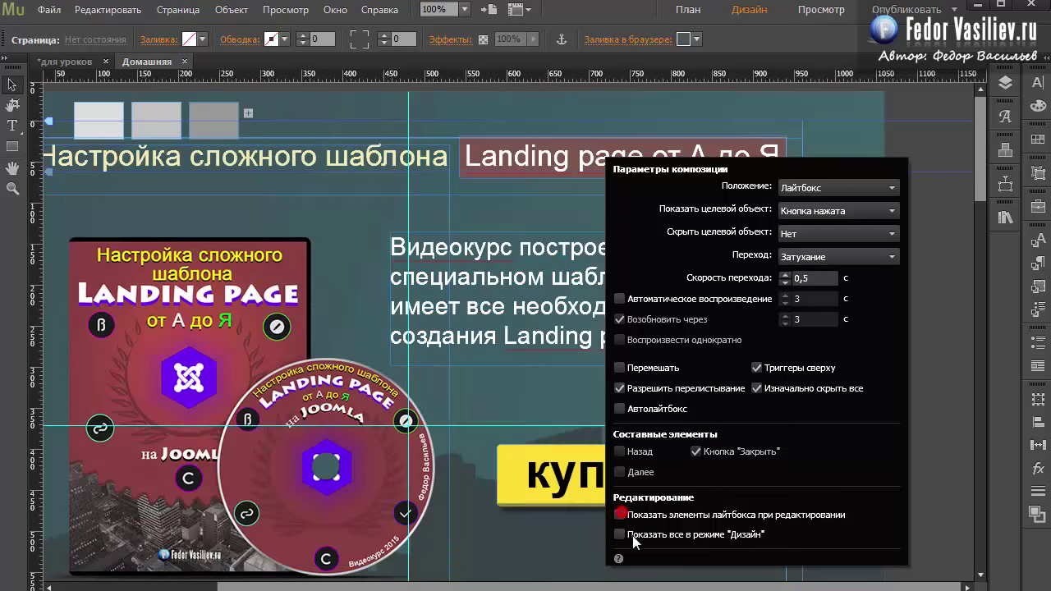
left_click(488, 359)
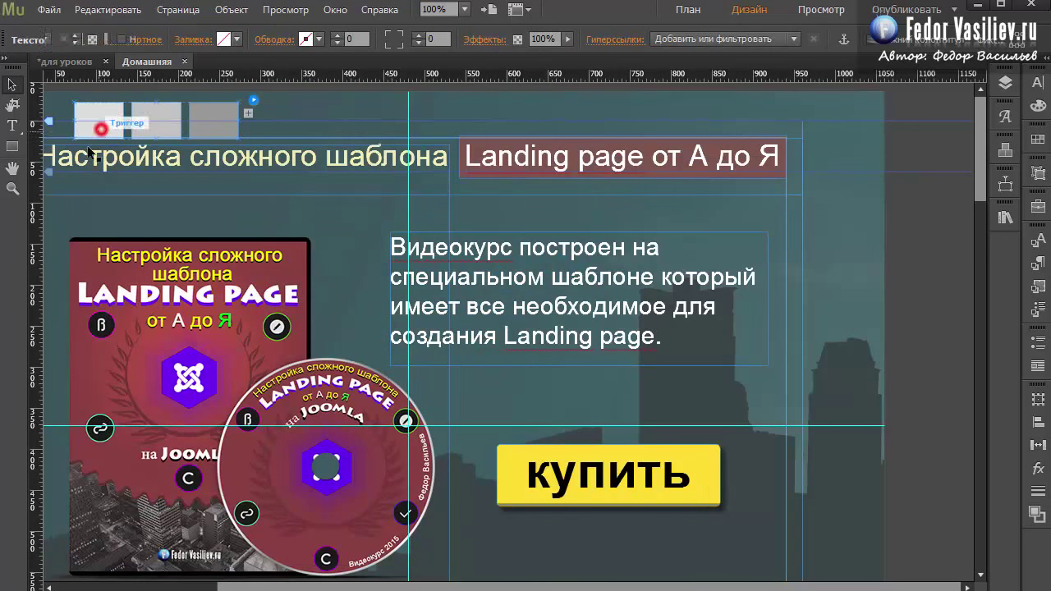
Check the first and third triggers on the page while the lightbox elements are hidden.
left_click(89, 113)
left_click(85, 110)
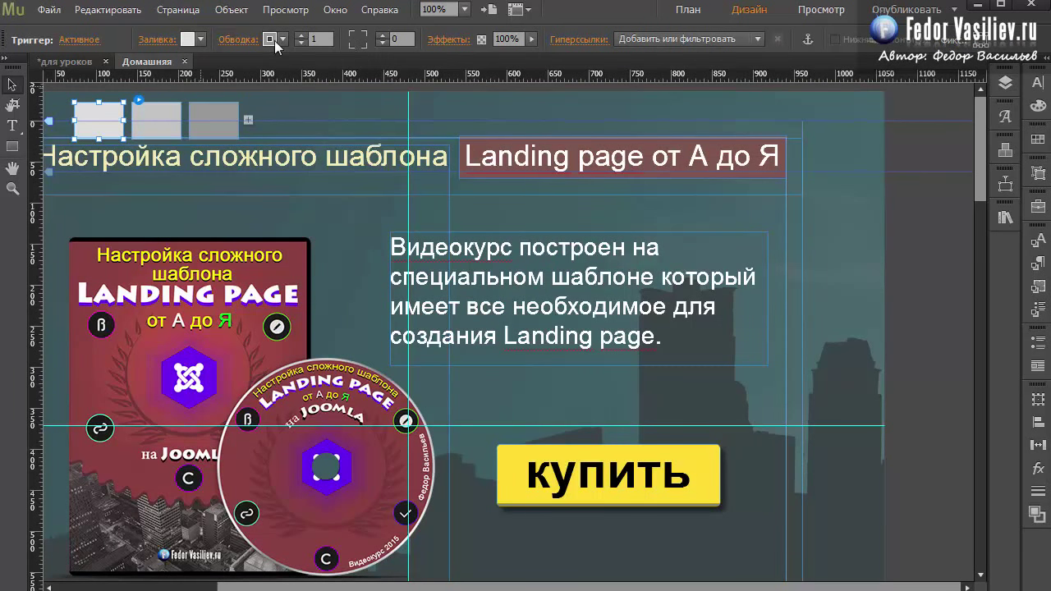
left_click(79, 40)
left_click(303, 108)
left_click(213, 121)
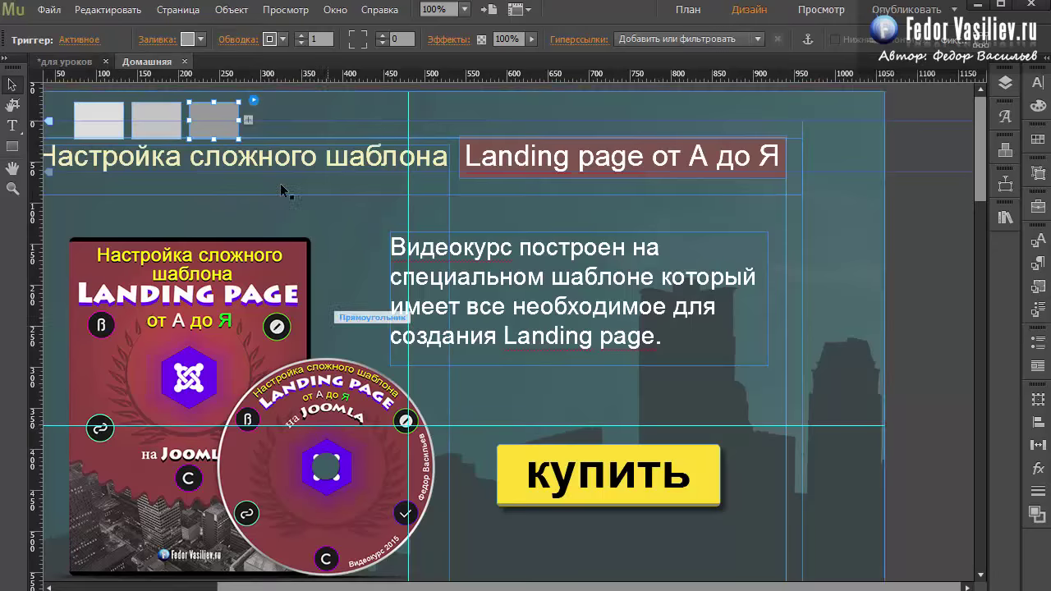
Turn Показать элементы лайтбокса при редактировании back on from the second trigger and close the composition options.
left_click(173, 121)
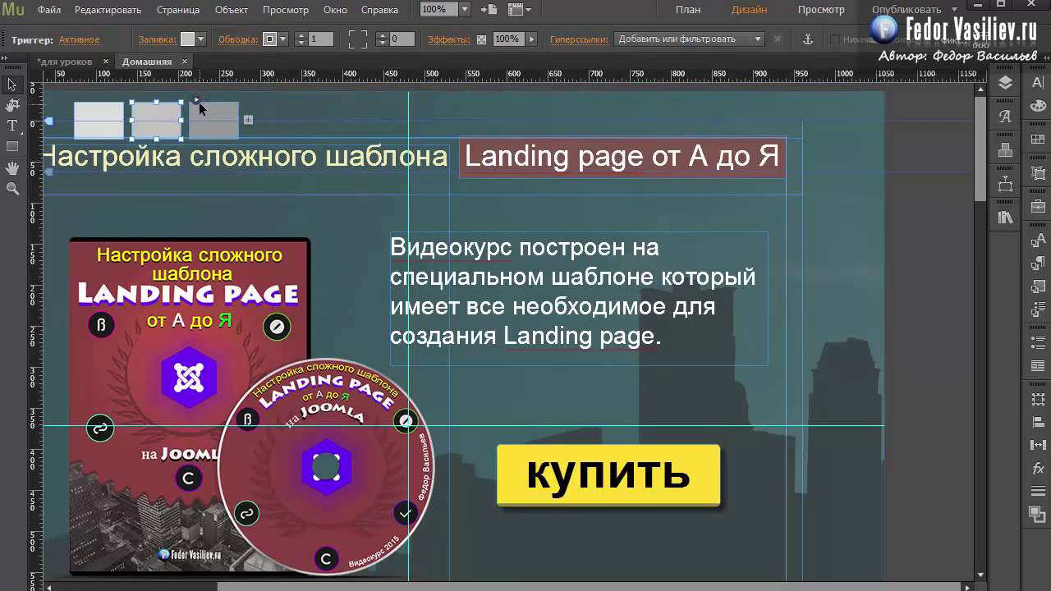
left_click(197, 102)
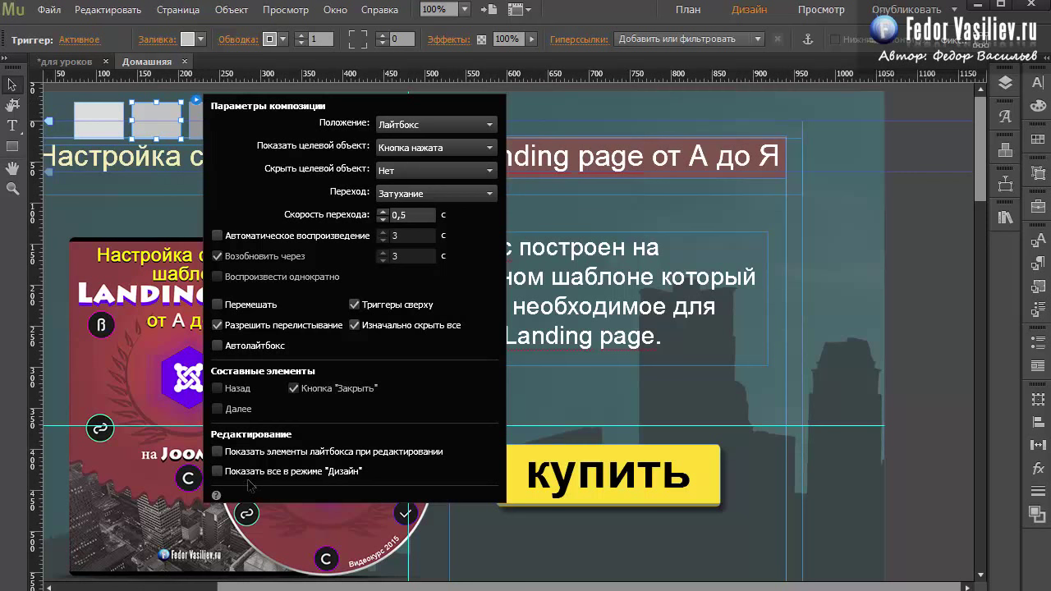
left_click(216, 450)
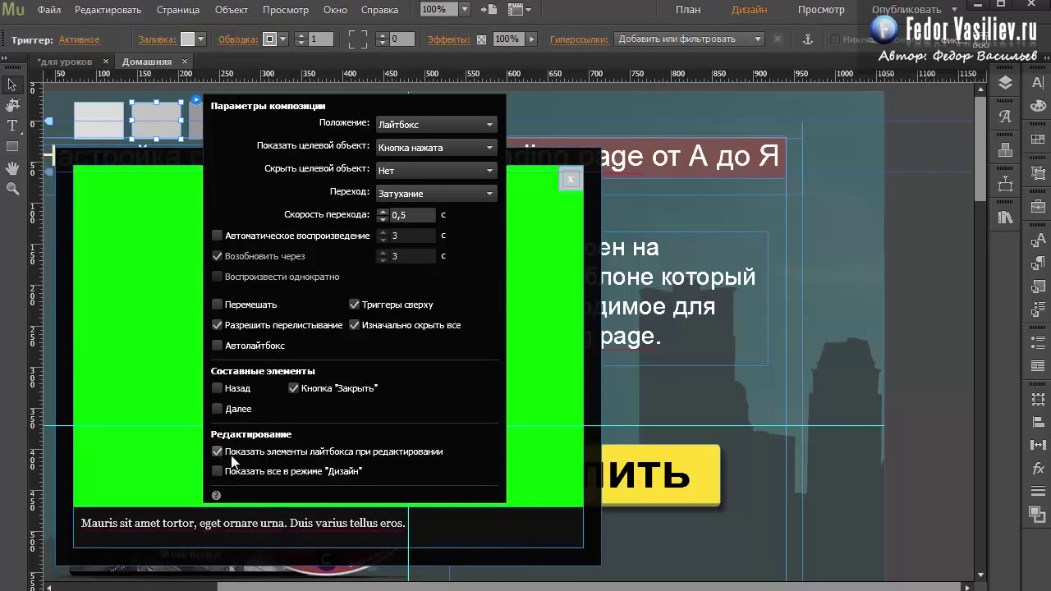
left_click(635, 432)
Select the whole composition and move it right to X 170 and slightly down on the page.
left_click(489, 378)
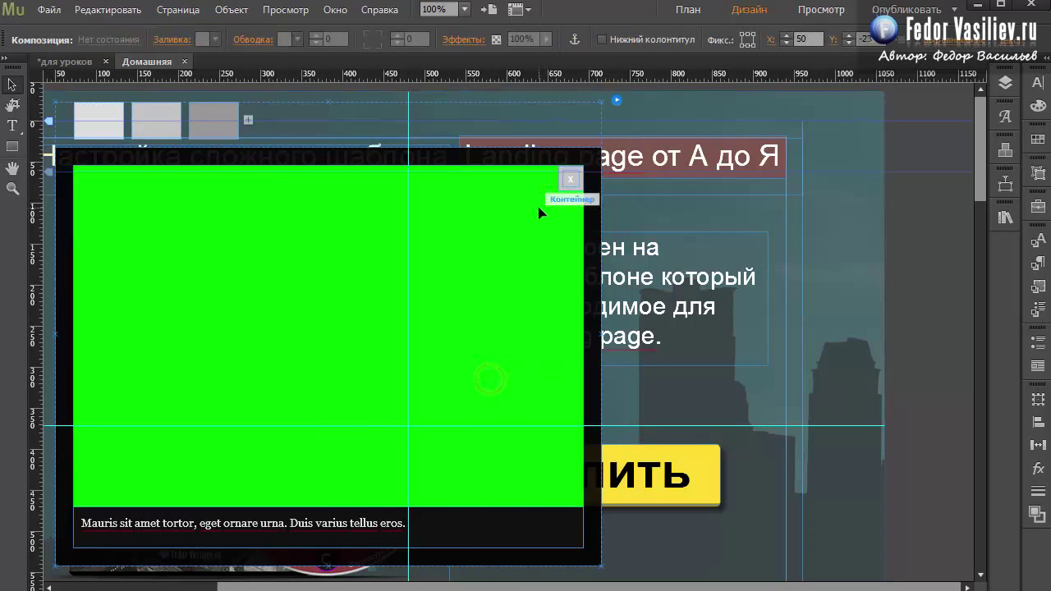
left_click(633, 207)
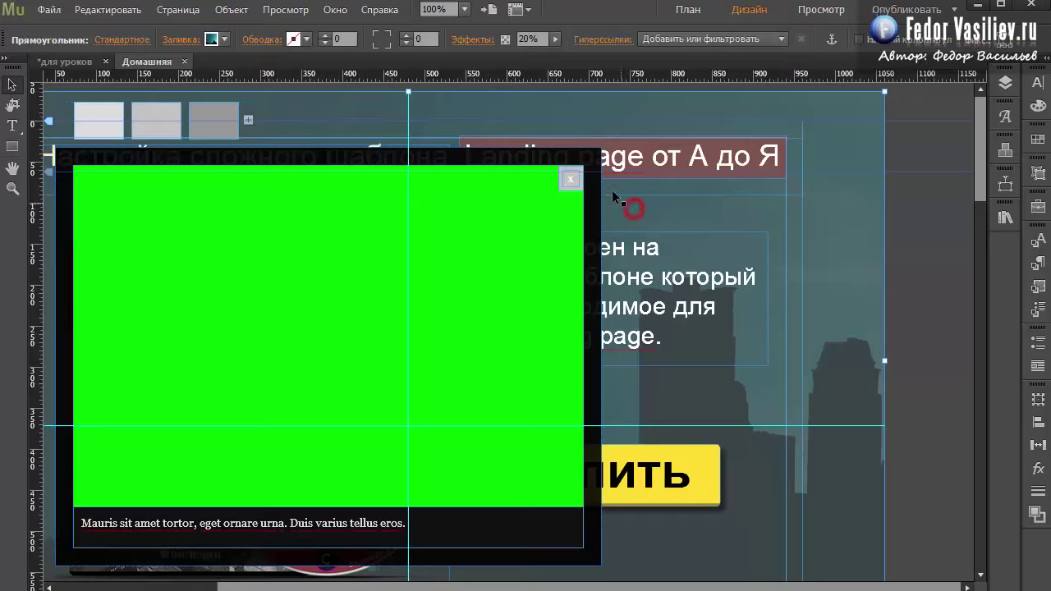
left_click(592, 165)
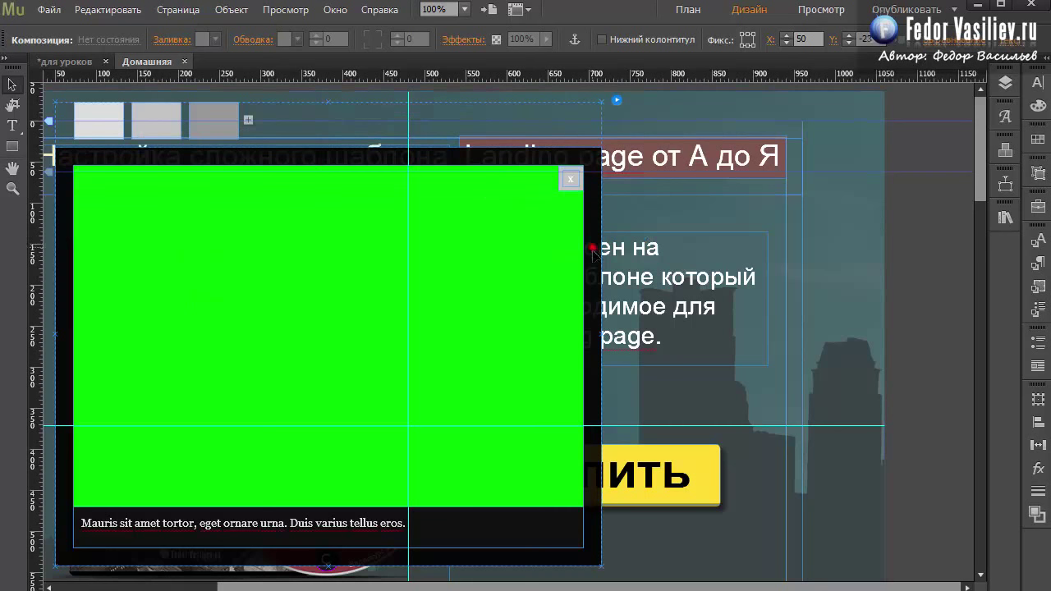
left_click_drag(625, 247, 693, 259)
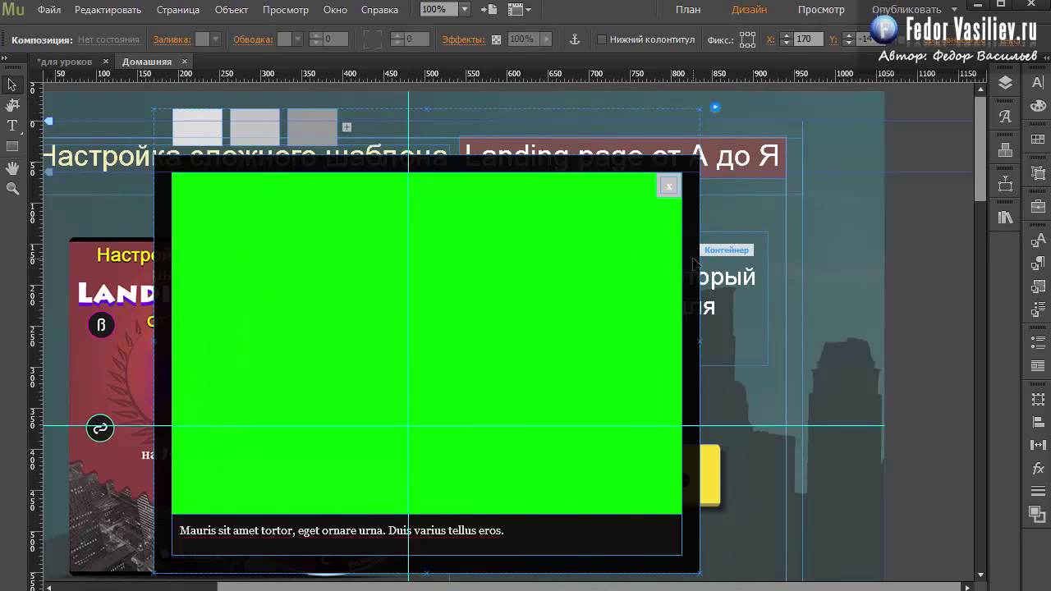
Fill the lightbox container with red FF0000 and check it in the browser preview by opening and closing the second trigger's lightbox.
left_click(685, 212)
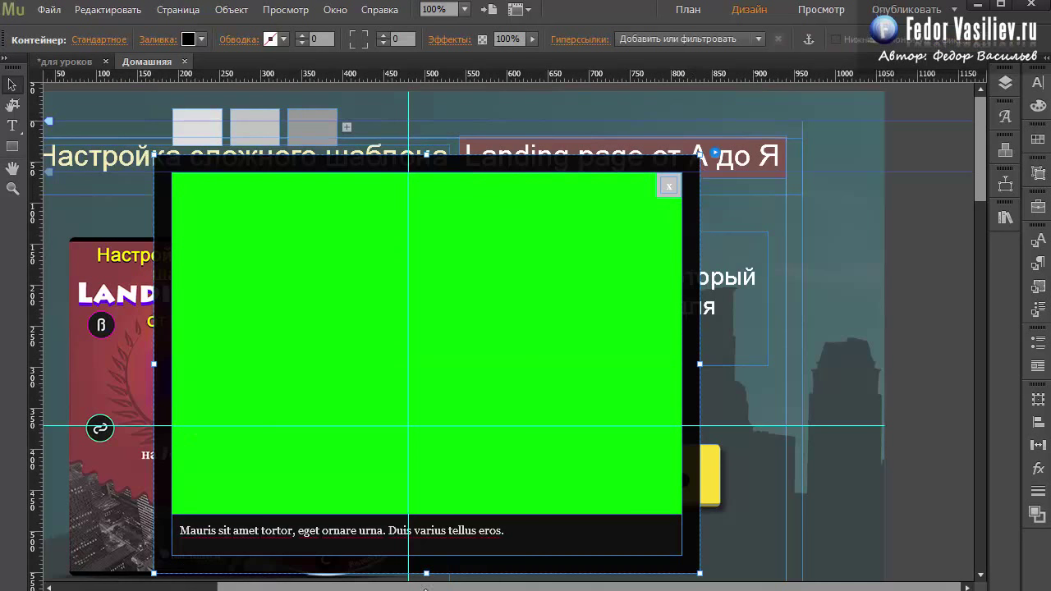
left_click(190, 40)
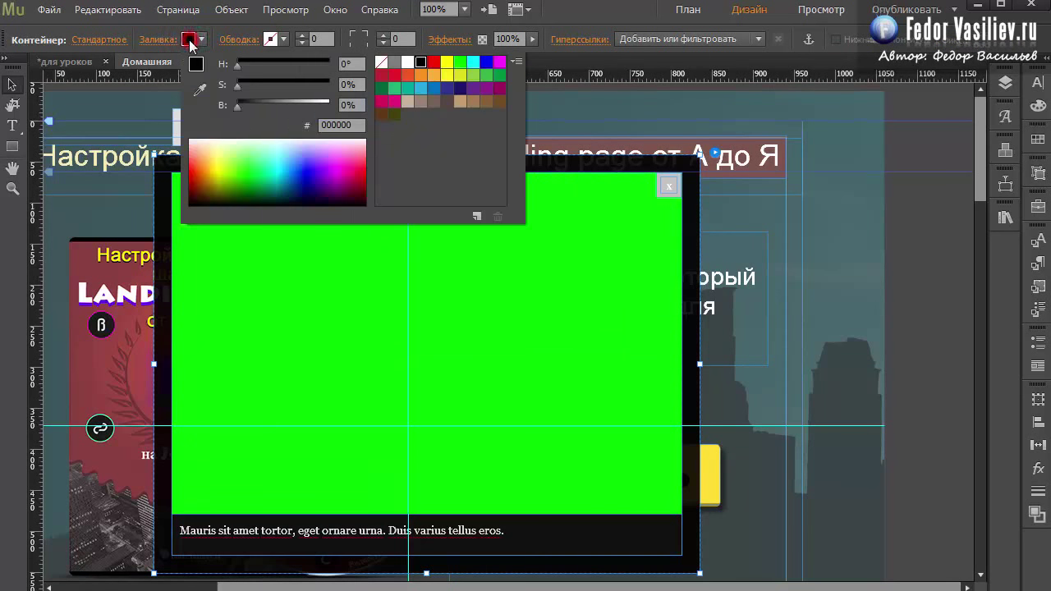
left_click(434, 62)
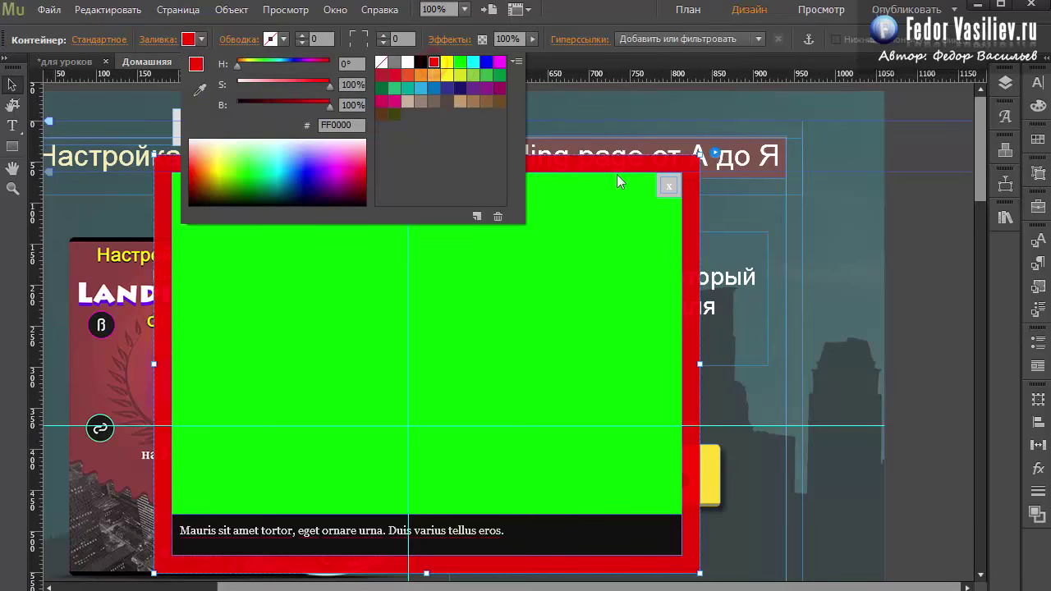
left_click(615, 148)
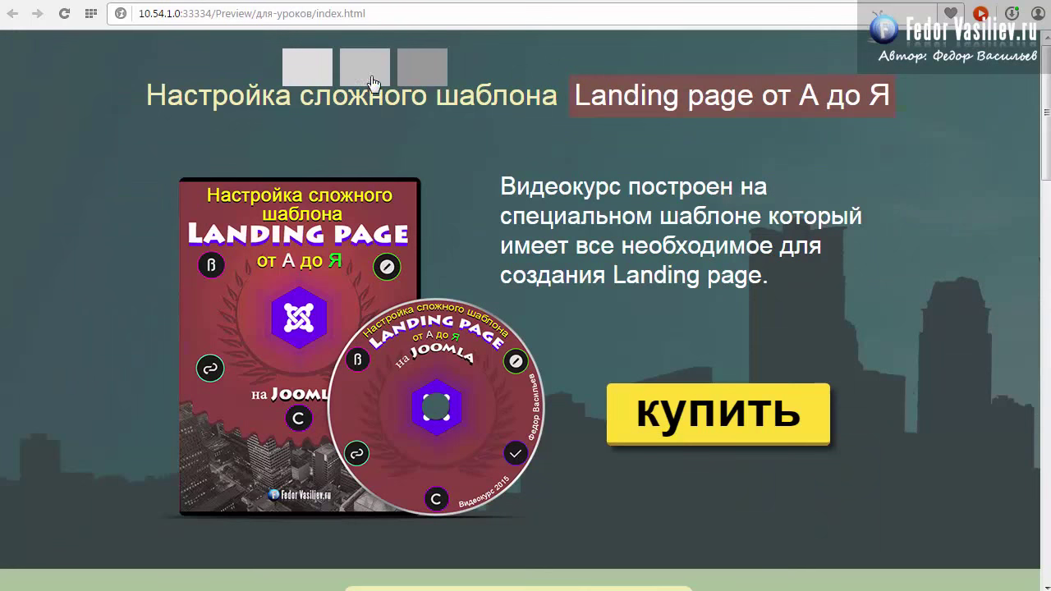
left_click(361, 72)
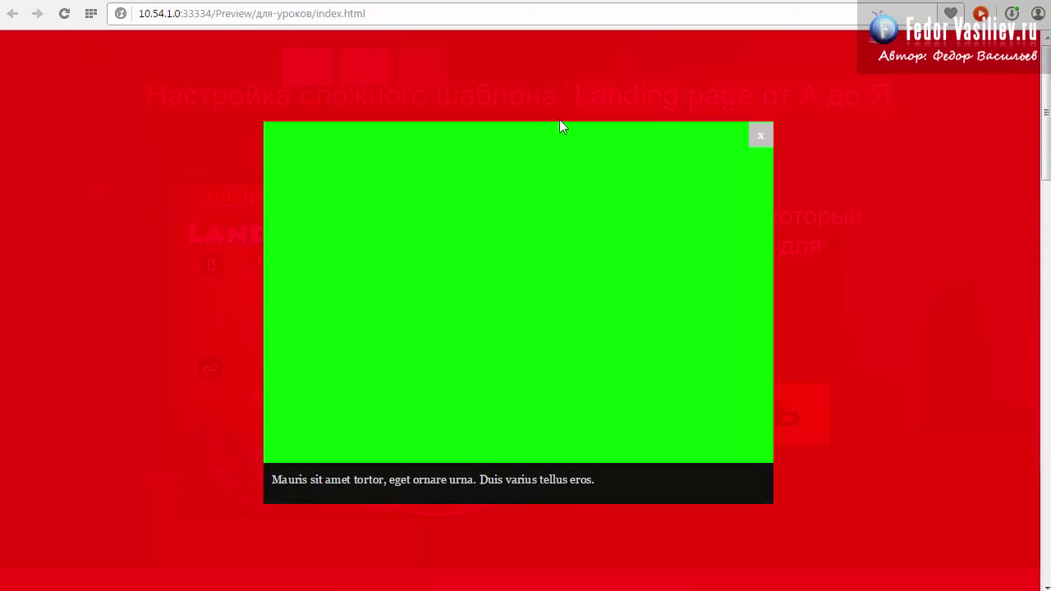
left_click(760, 135)
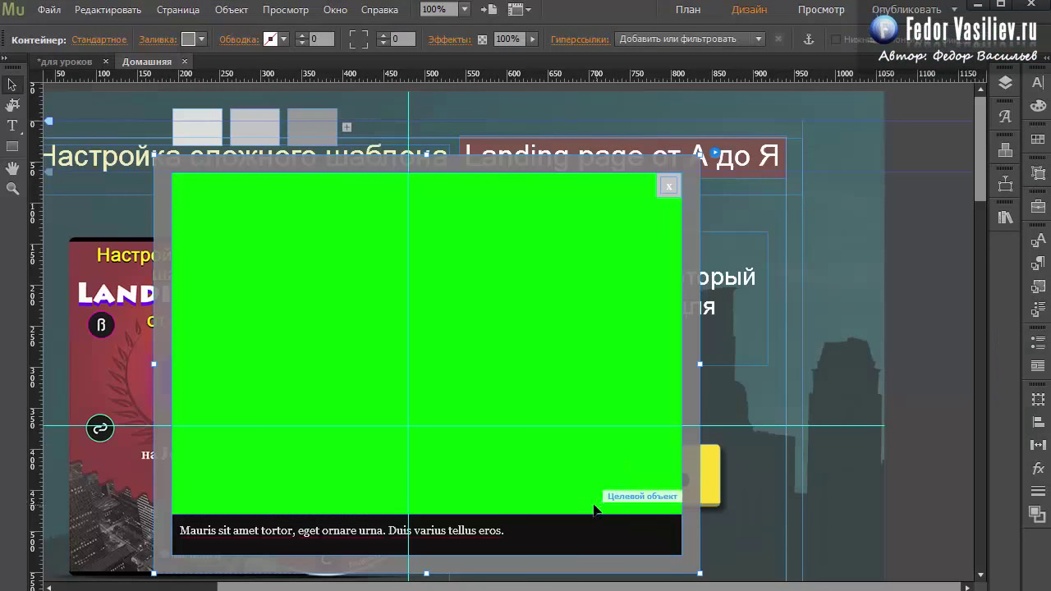
Delete the caption text frame from the second trigger's green target.
left_click(538, 541)
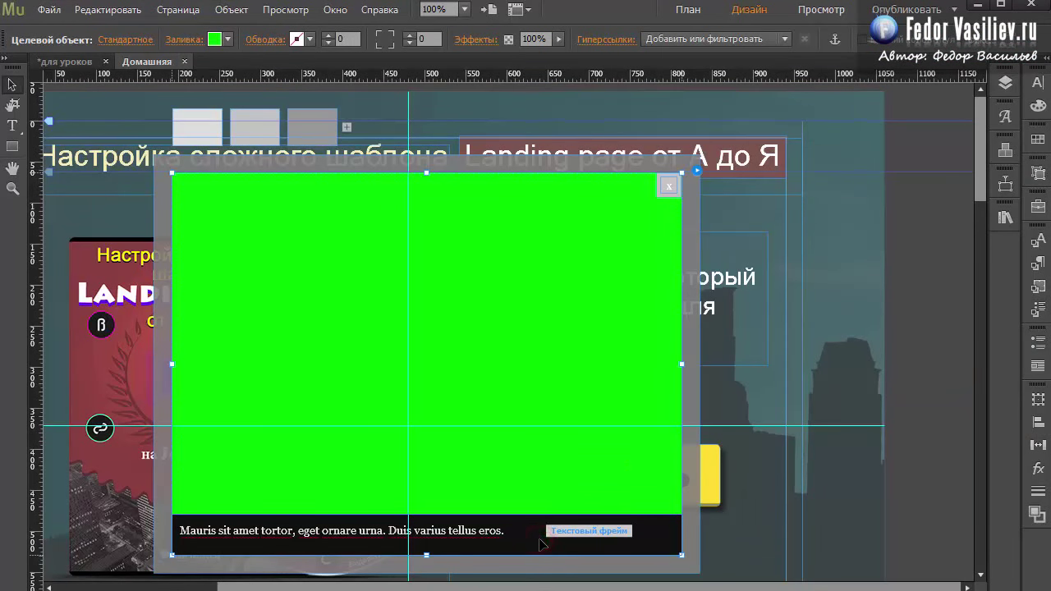
left_click(558, 532)
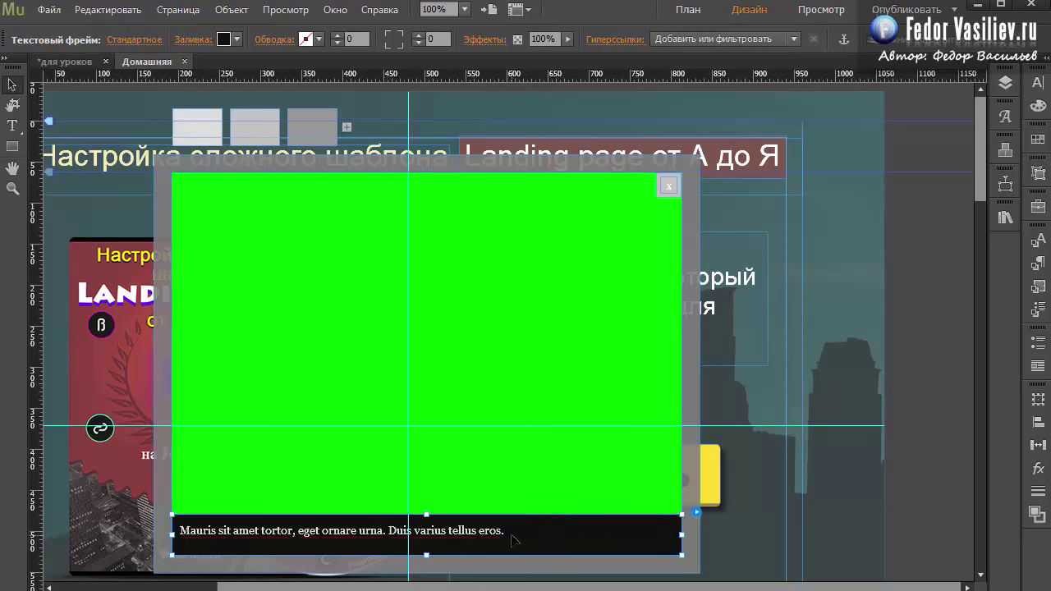
left_click(511, 505)
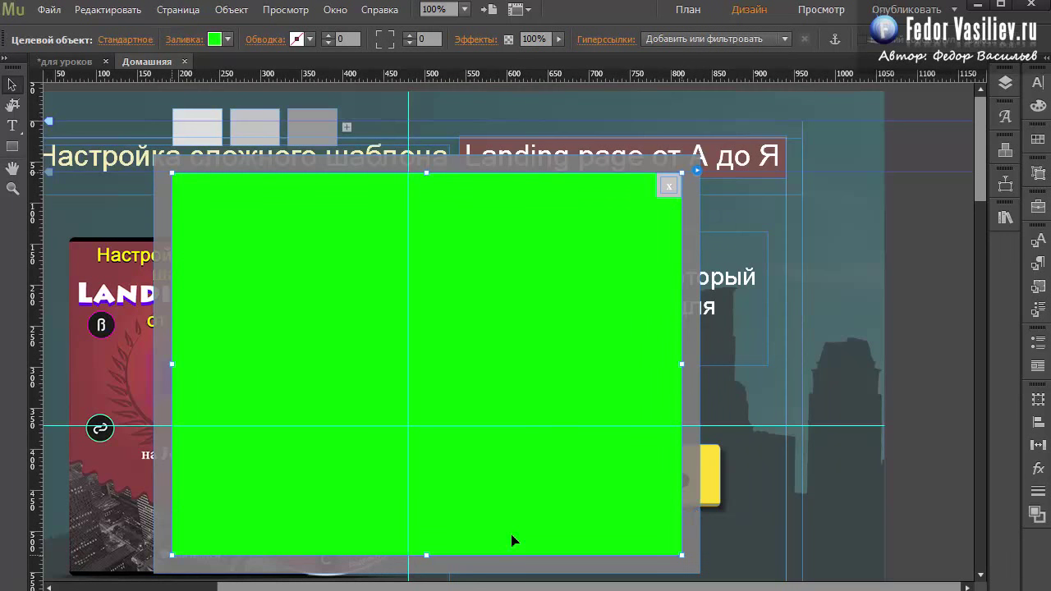
Show the first trigger's red target and delete its caption text frame.
left_click(235, 131)
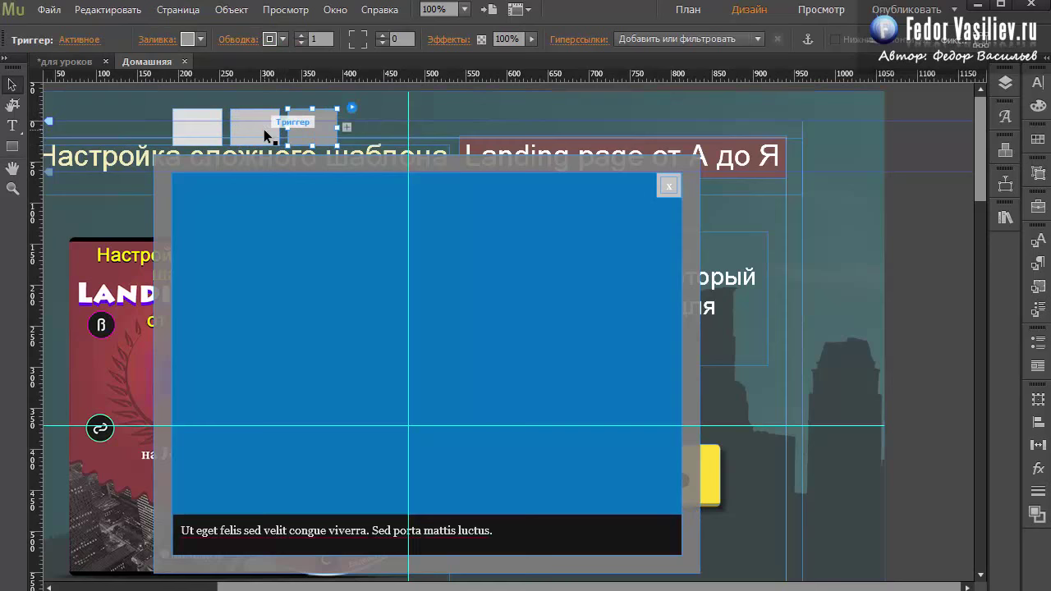
left_click(263, 131)
left_click(204, 128)
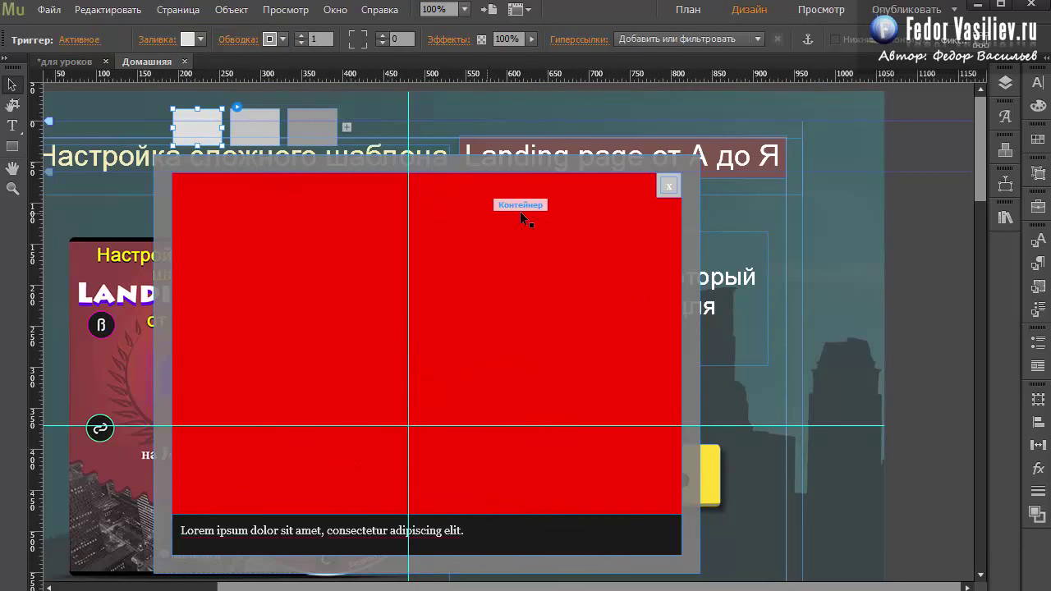
left_click(509, 532)
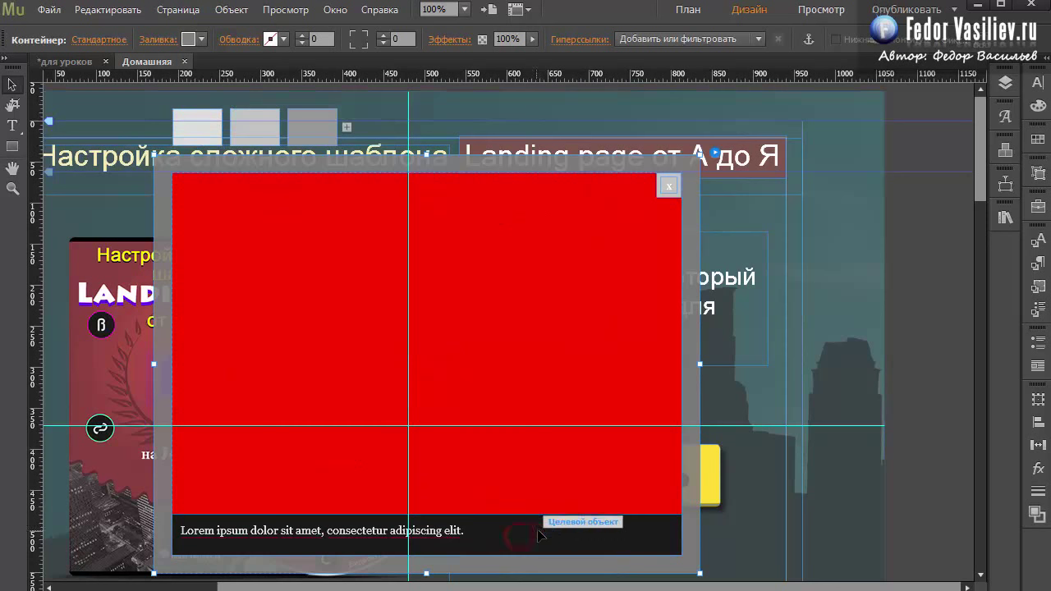
left_click(537, 533)
key("Delete")
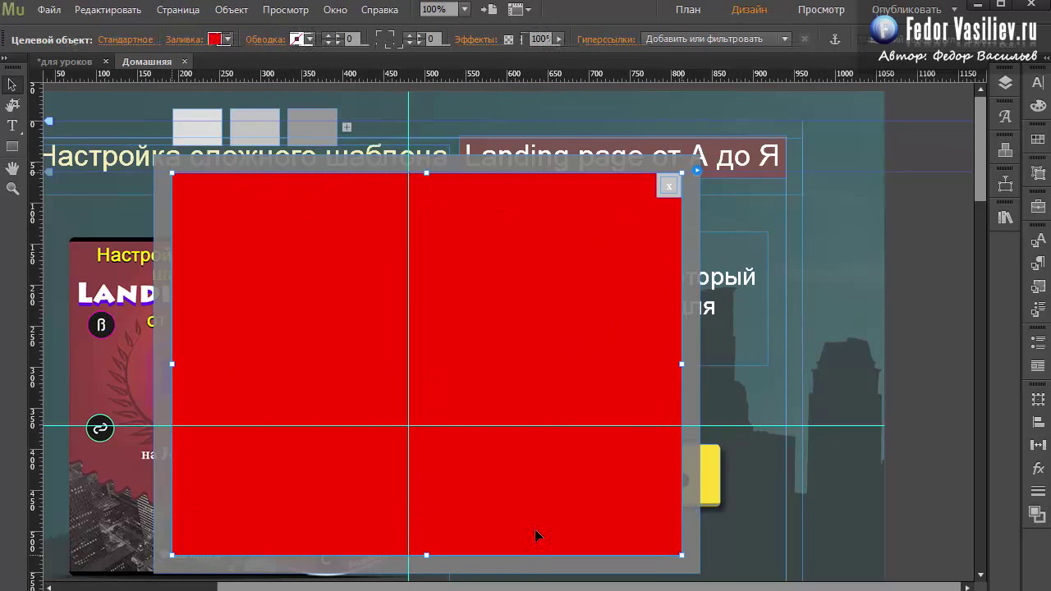
Show the third trigger's blue target and delete its caption text frame.
left_click(314, 123)
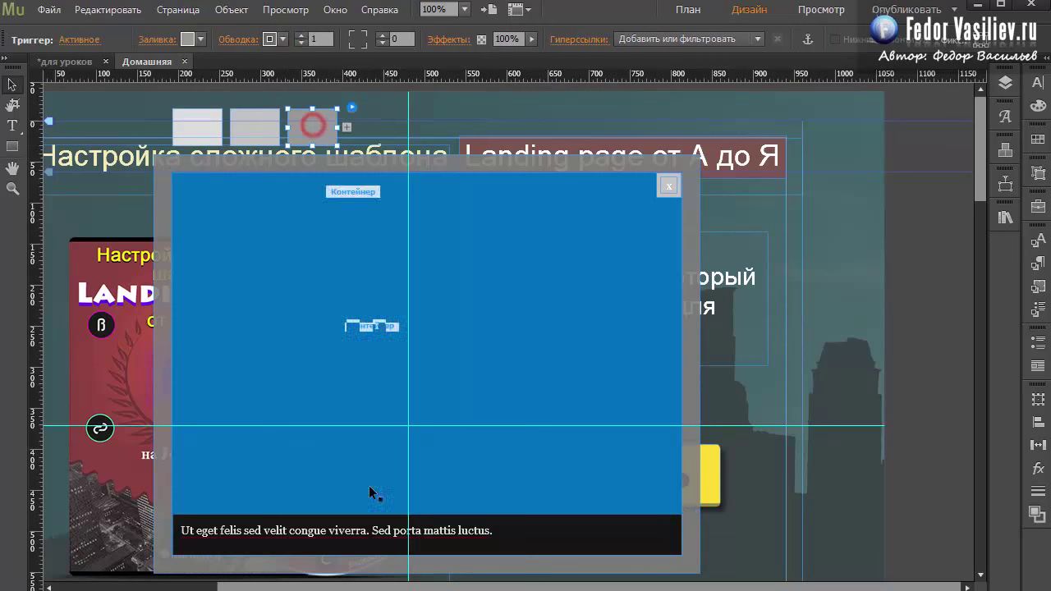
left_click(522, 541)
left_click(522, 542)
left_click(522, 541)
left_click(522, 542)
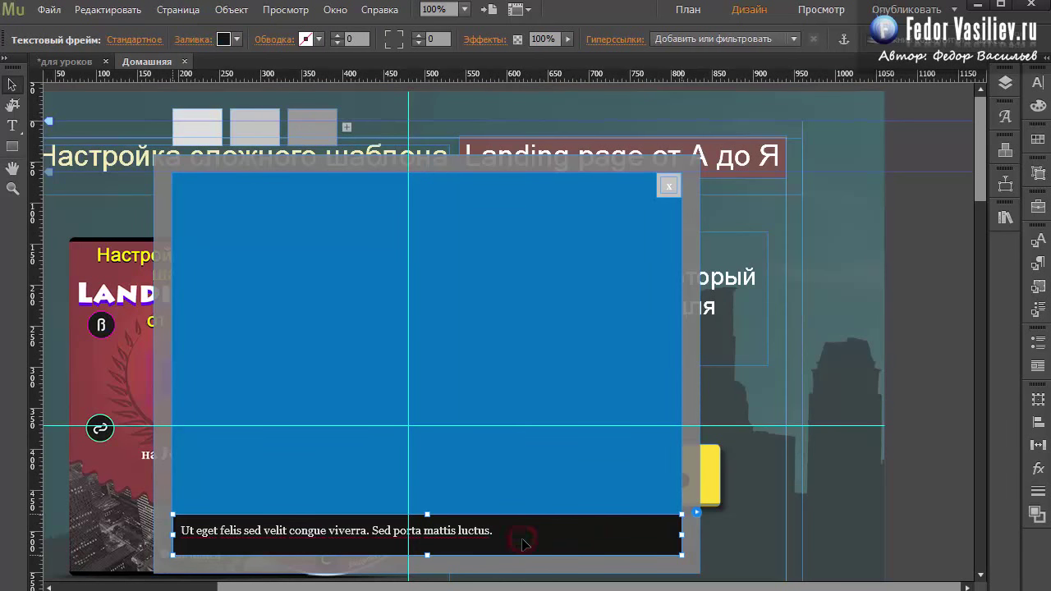
key("Delete")
Delete the first and second triggers from the composition, keeping only the third trigger with the blue target.
left_click(201, 130)
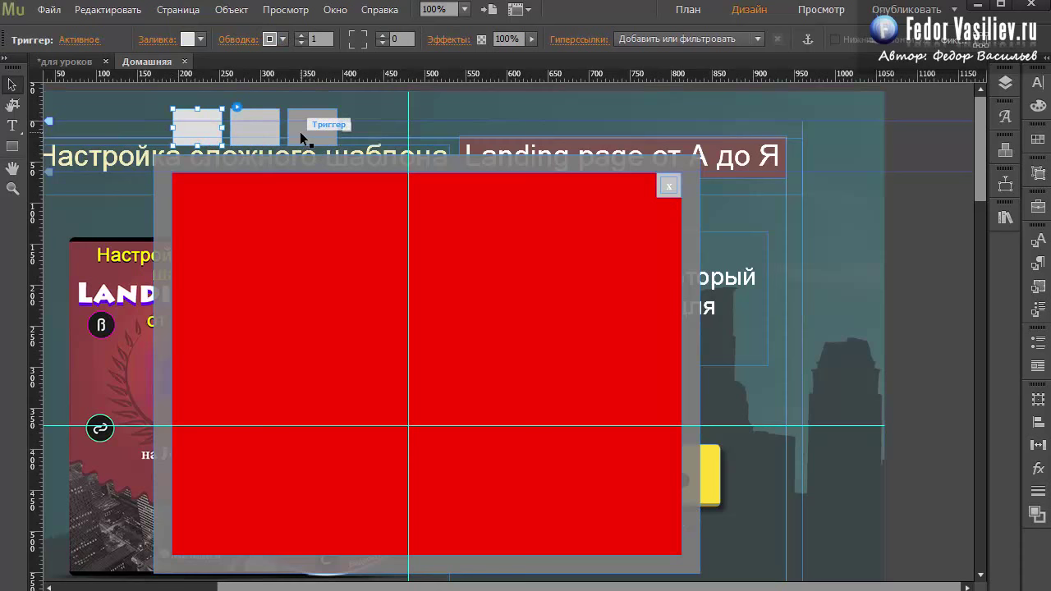
left_click(256, 133)
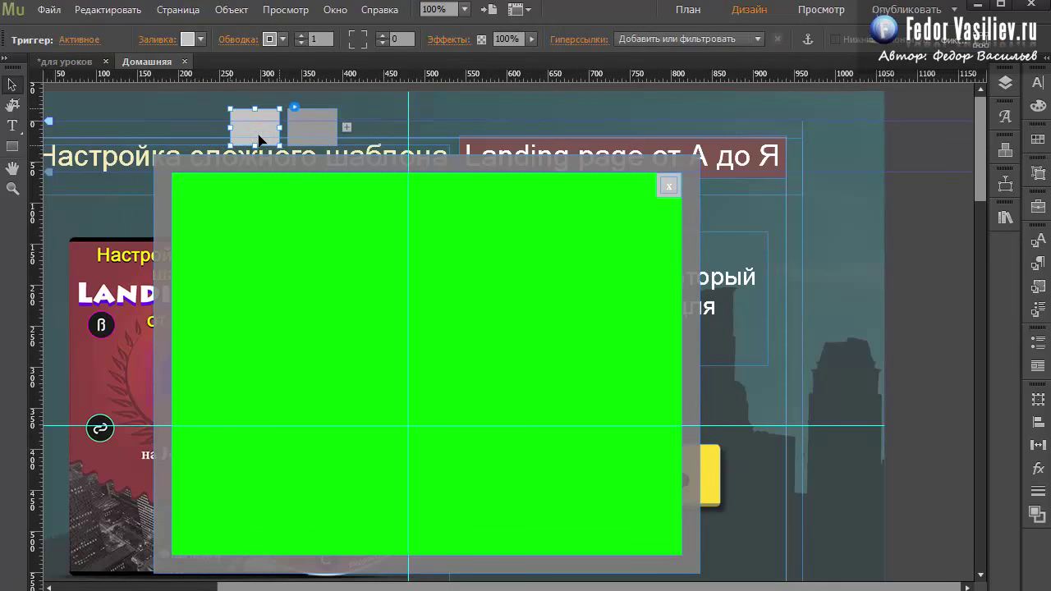
key("Escape")
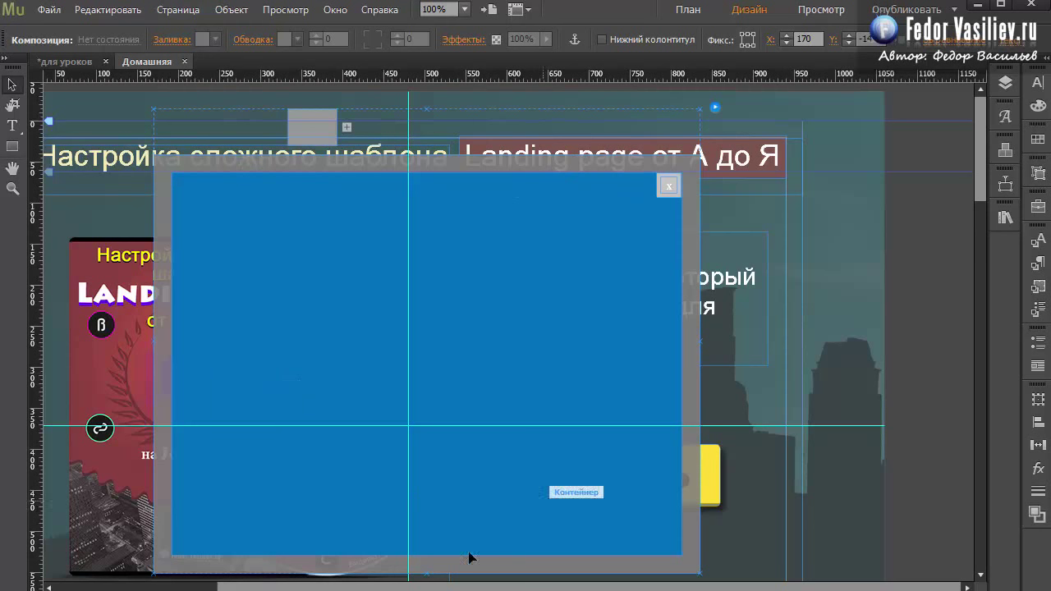
left_click(306, 133)
left_click(373, 285)
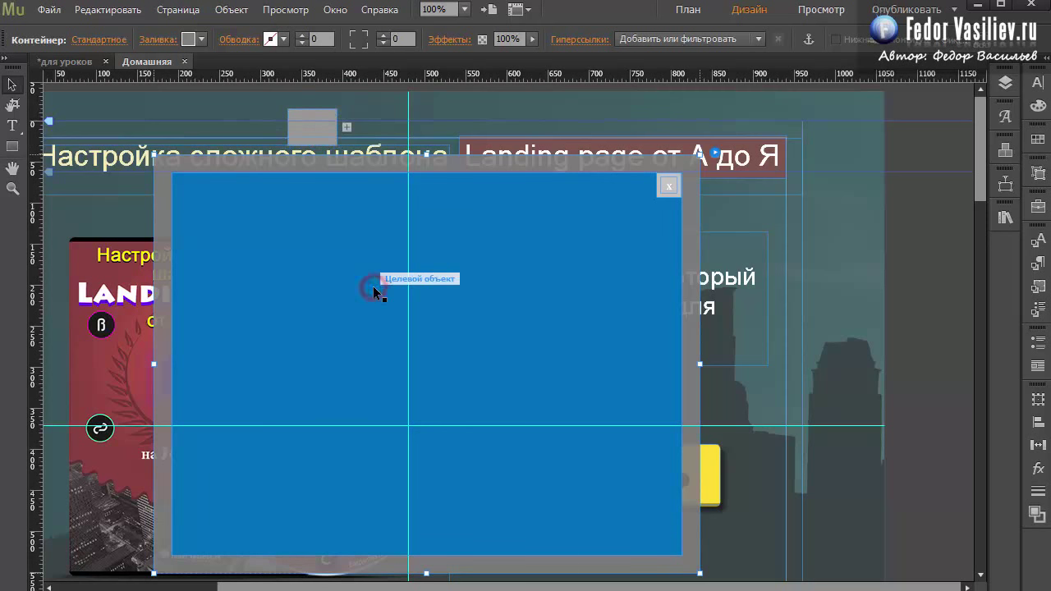
Preview the page in the browser, open and close the lightbox from the remaining trigger, and return to Adobe Muse.
left_click(50, 9)
left_click(123, 376)
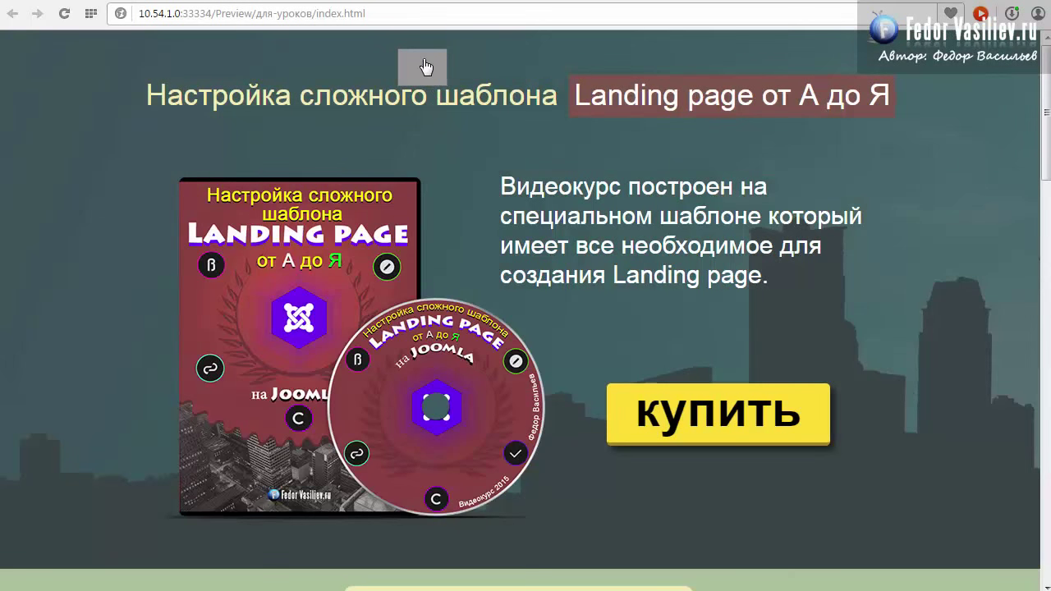
left_click(415, 66)
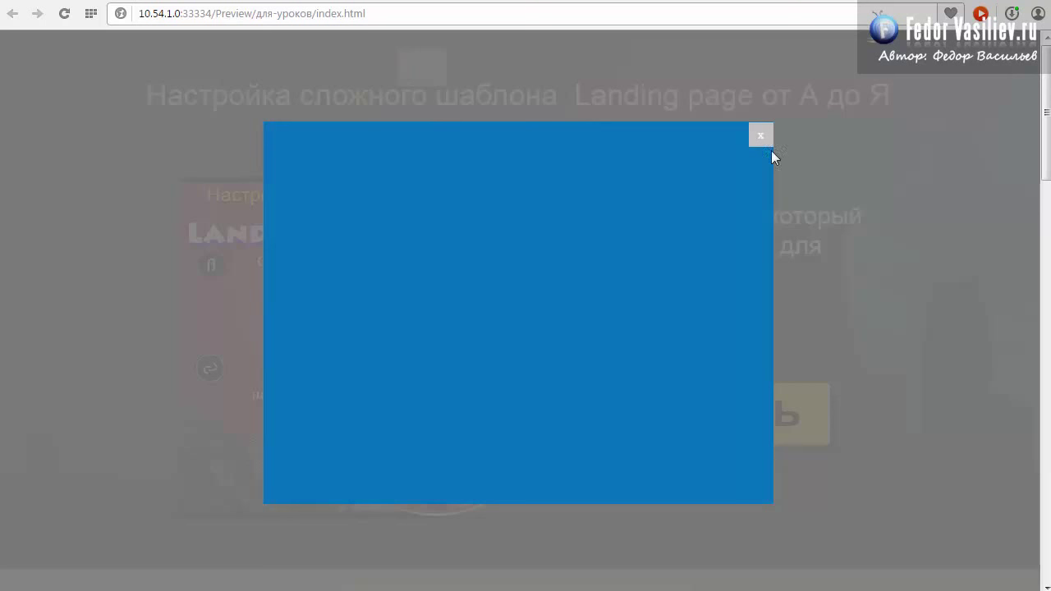
left_click(760, 135)
key("alt+Tab")
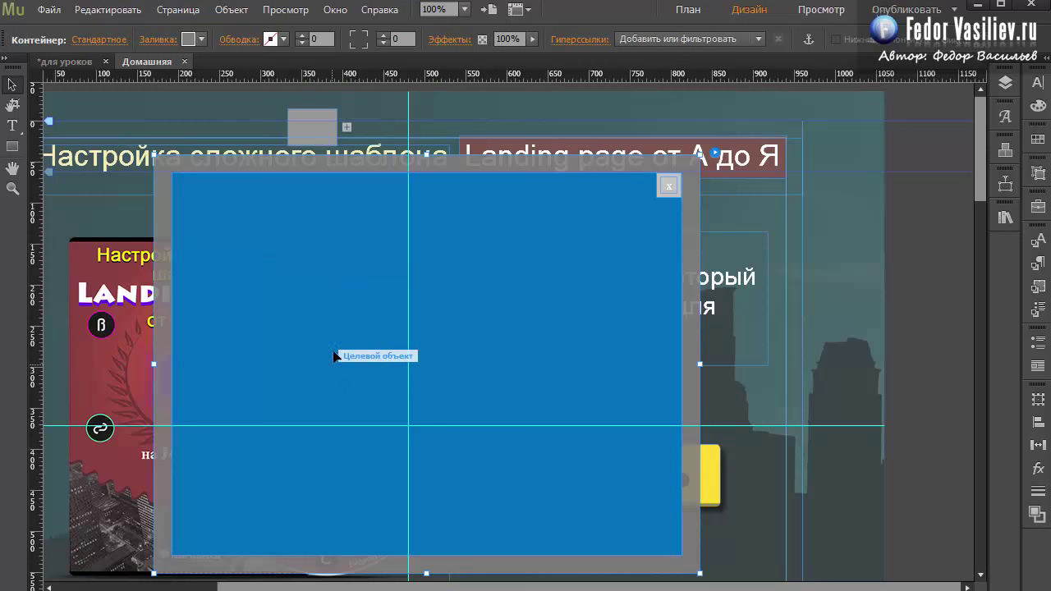
Turn off Показать элементы лайтбокса при редактировании and close the composition options.
left_click(716, 153)
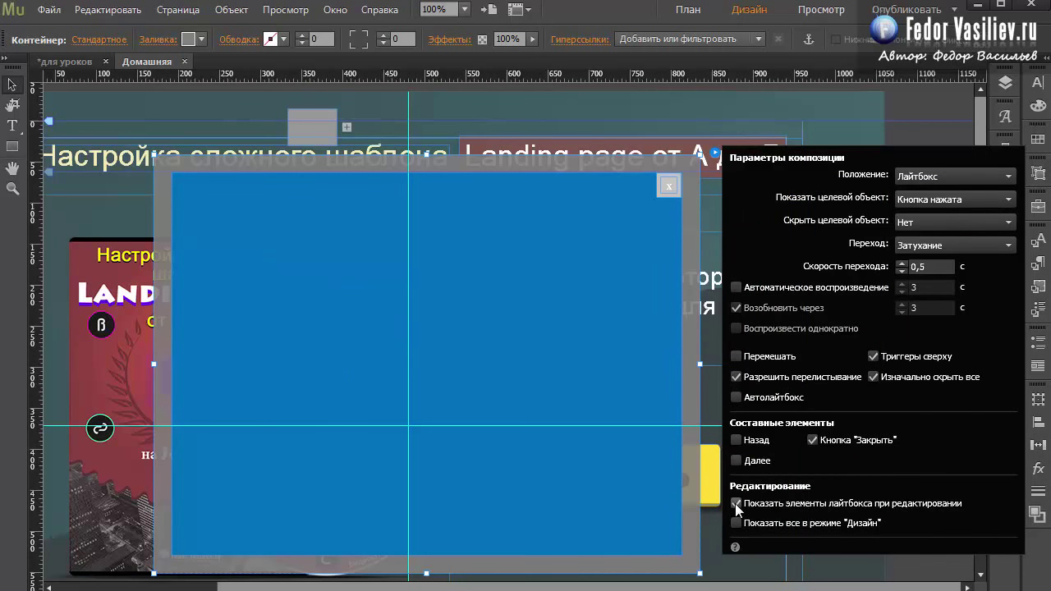
left_click(735, 504)
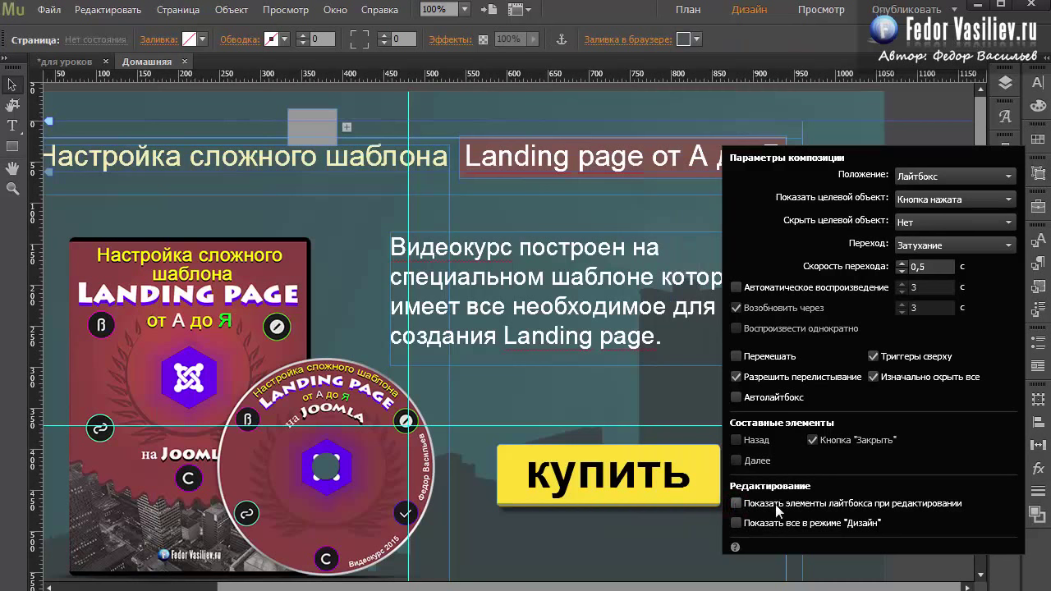
left_click(292, 115)
Stretch the remaining trigger into a bar about 260 px wide and place it above the «Landing page от А до Я» heading.
left_click(301, 121)
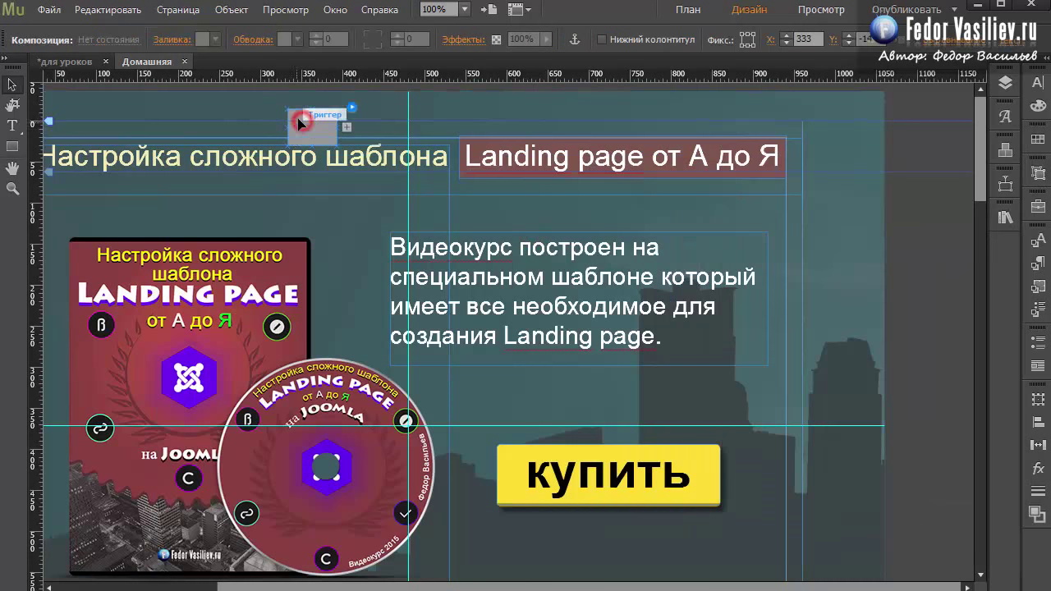
left_click_drag(301, 120, 326, 221)
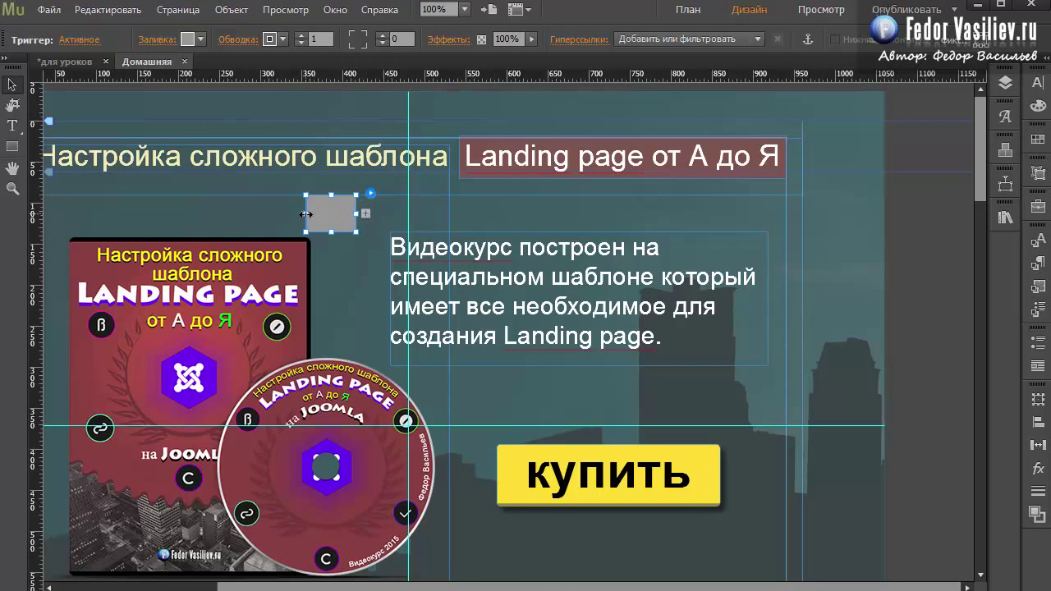
left_click_drag(305, 215, 640, 146)
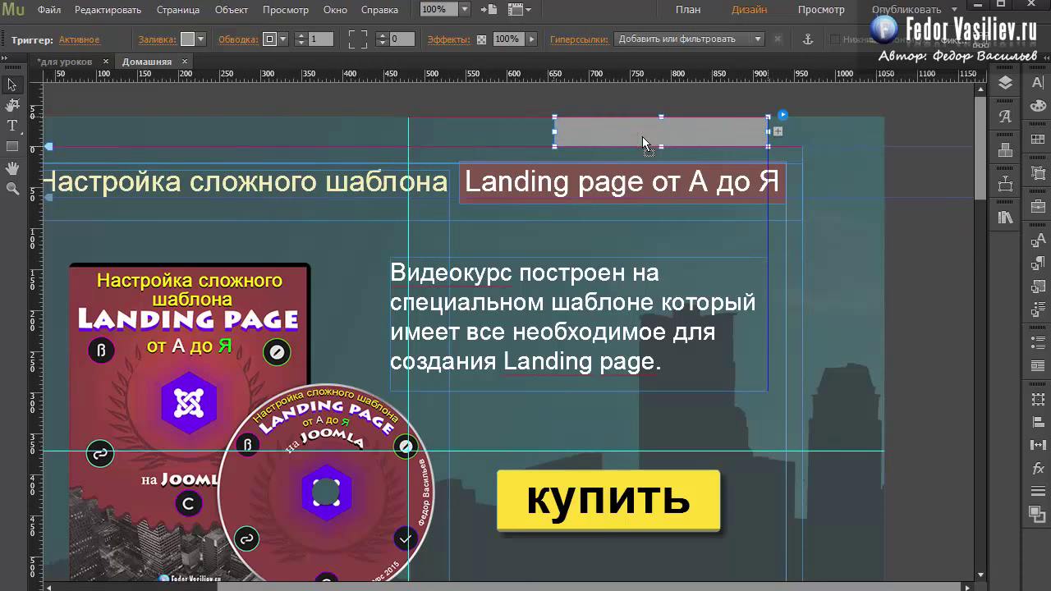
Round all corners of the trigger's Активное state with a radius of 10.
left_click(364, 44)
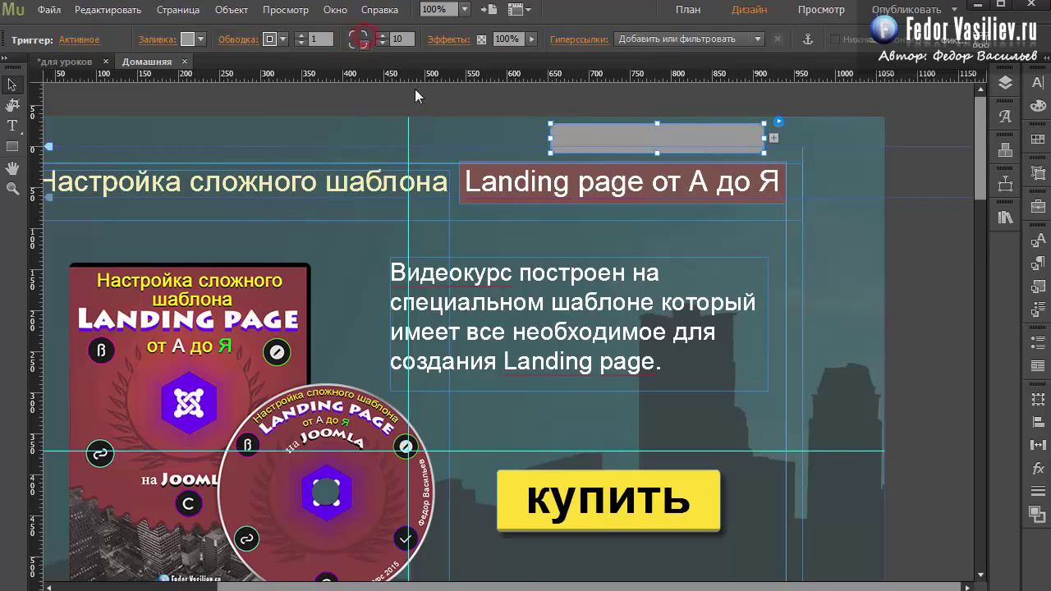
left_click(481, 141)
left_click(558, 141)
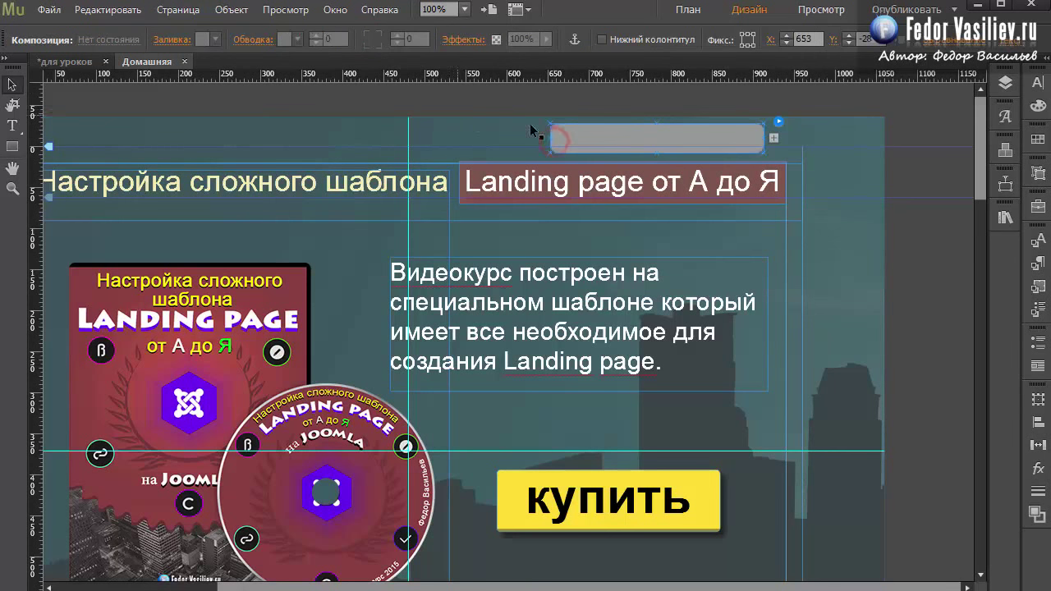
left_click(558, 140)
Remove the stroke from the trigger's Активное state.
left_click(271, 39)
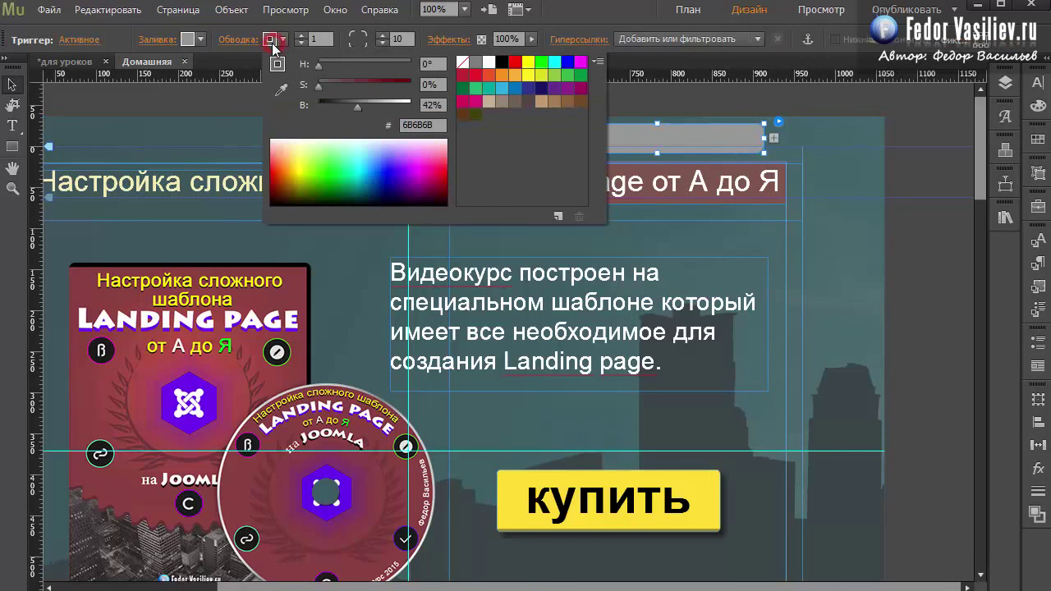
left_click(462, 61)
left_click(640, 124)
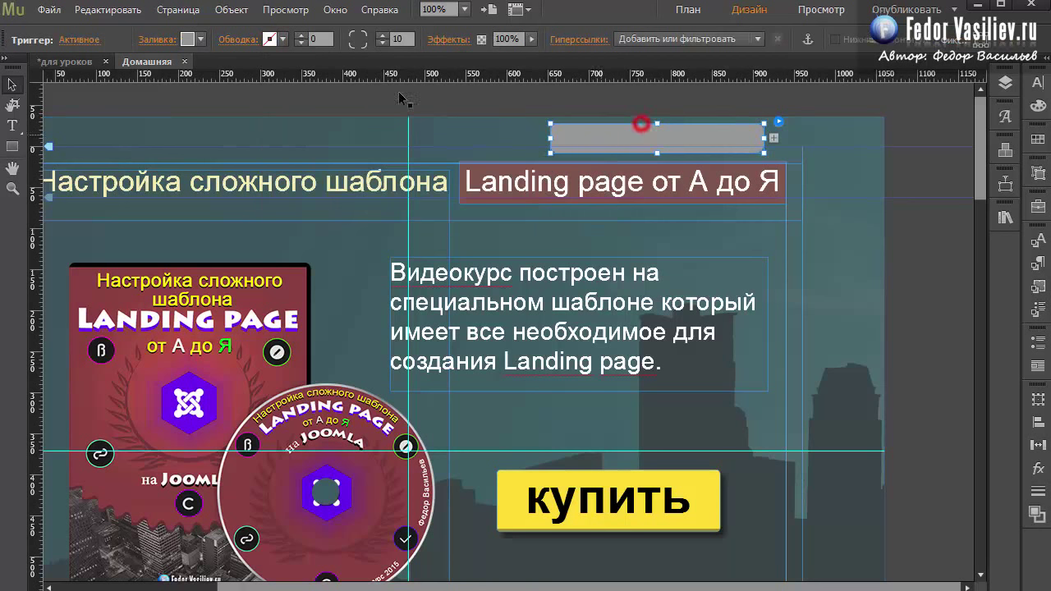
Switch the trigger to its Стандартное state and remove the stroke there.
left_click(90, 39)
left_click(139, 72)
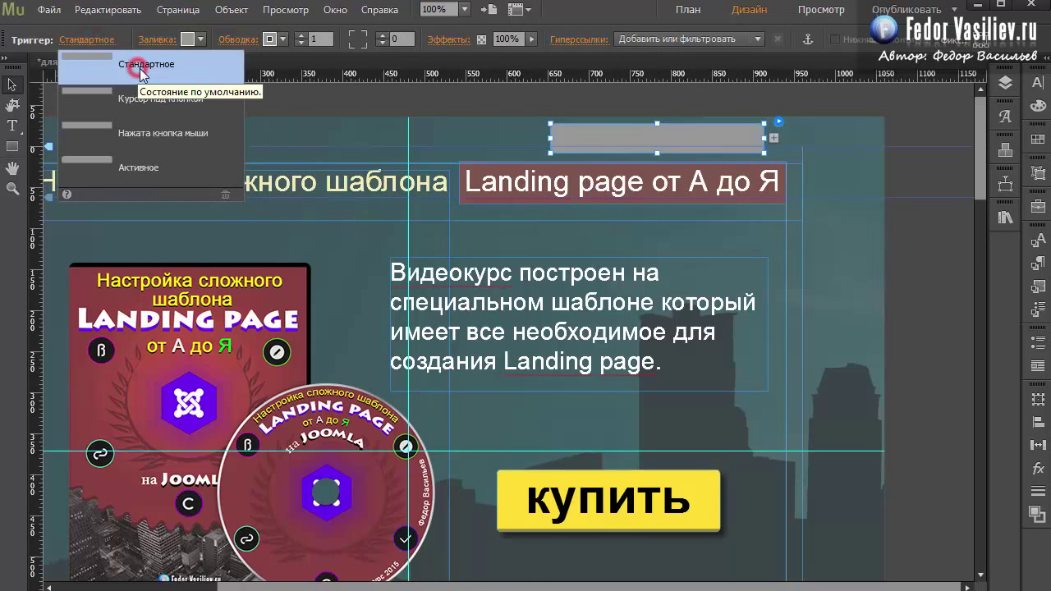
left_click(269, 39)
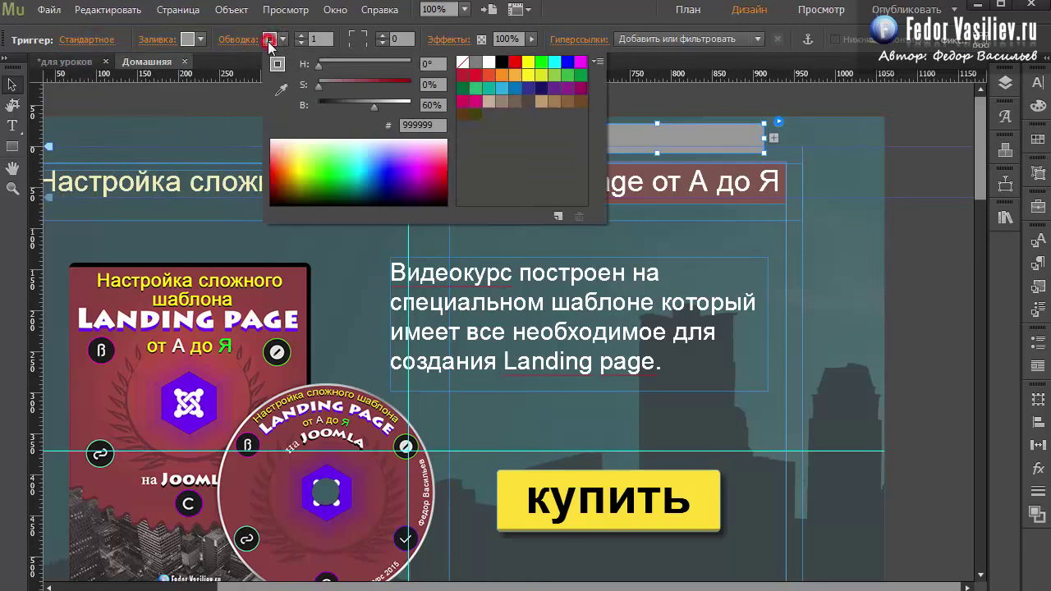
left_click(462, 61)
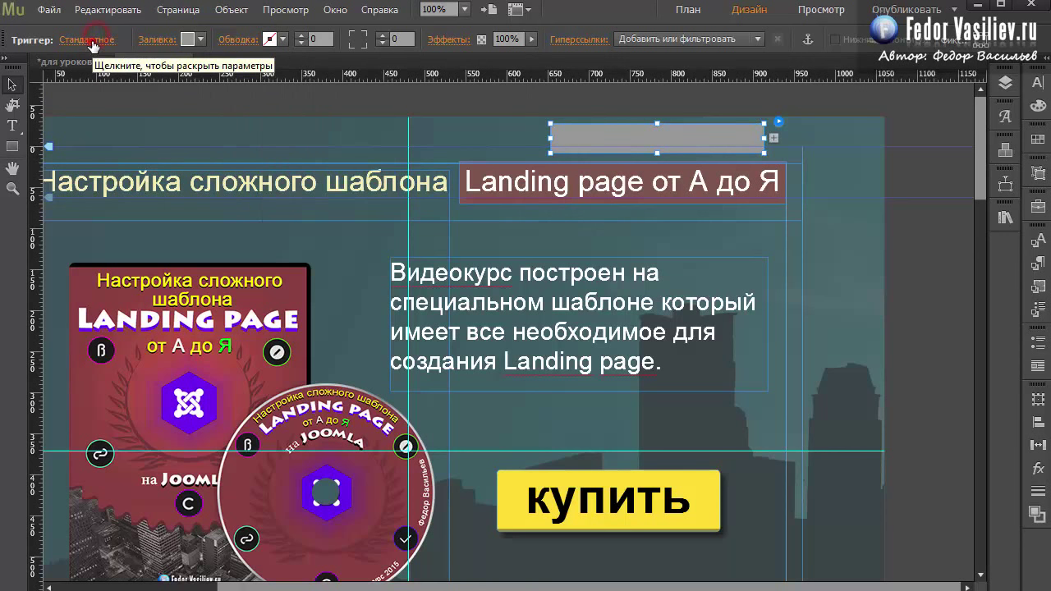
Switch the trigger to its «Курсор над кнопкой» state and remove the stroke there.
left_click(97, 40)
left_click(141, 98)
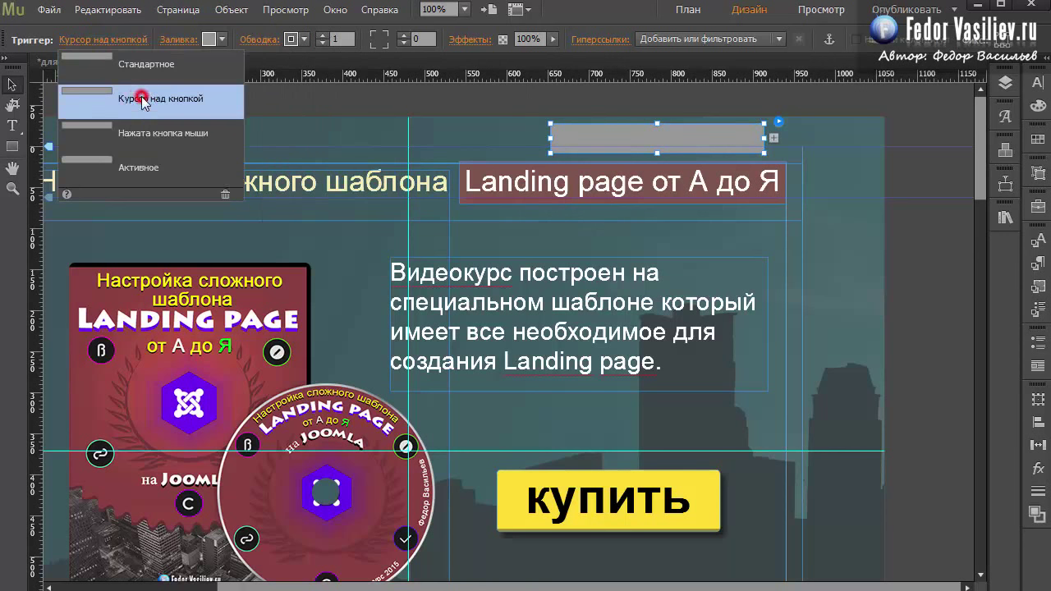
left_click(290, 40)
left_click(486, 68)
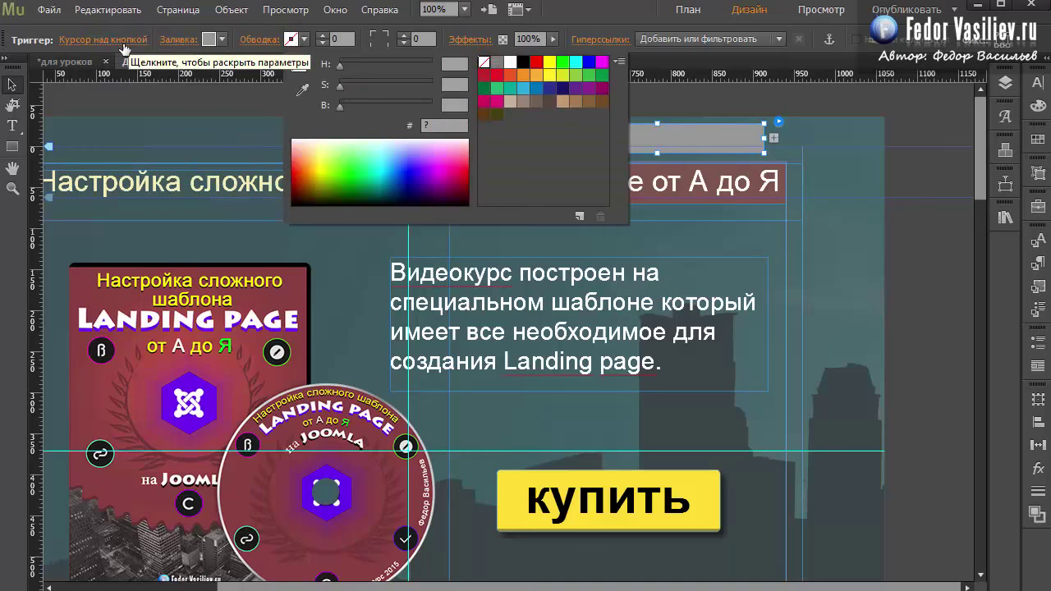
Check the stroke in the trigger's «Нажата кнопка мыши» and «Активное» states.
left_click(123, 39)
left_click(123, 40)
left_click(152, 139)
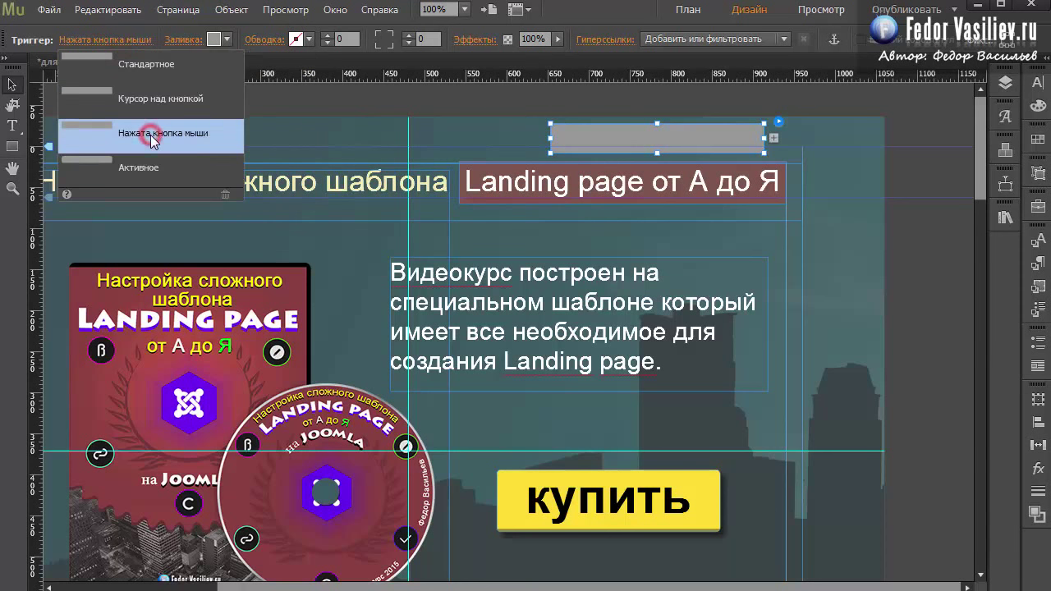
left_click(147, 168)
Fill the trigger's «Стандартное» state with the yellow sampled from the «купить» button.
left_click(128, 67)
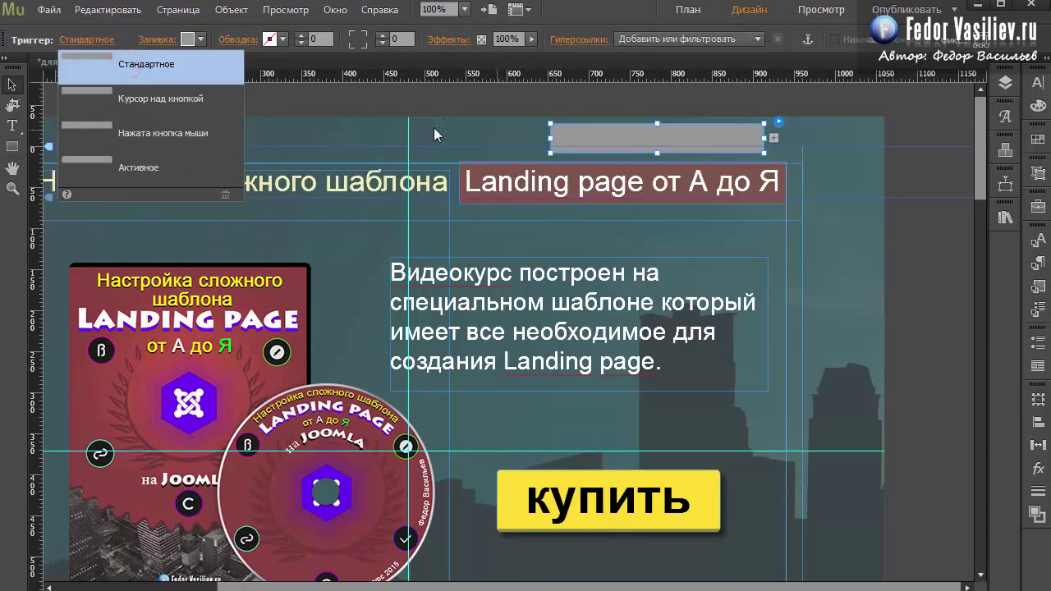
left_click(577, 143)
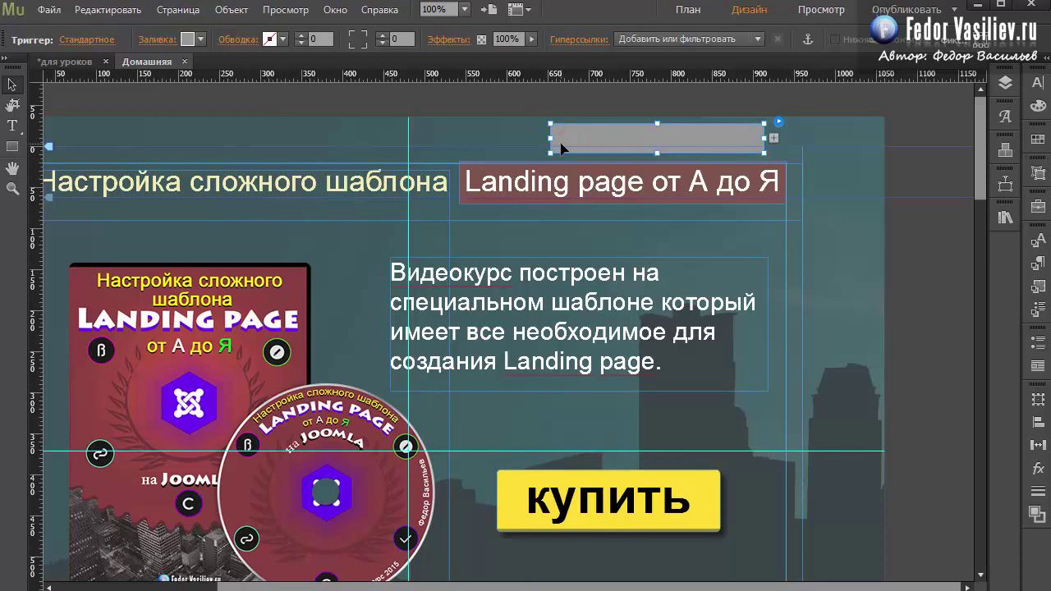
left_click(188, 38)
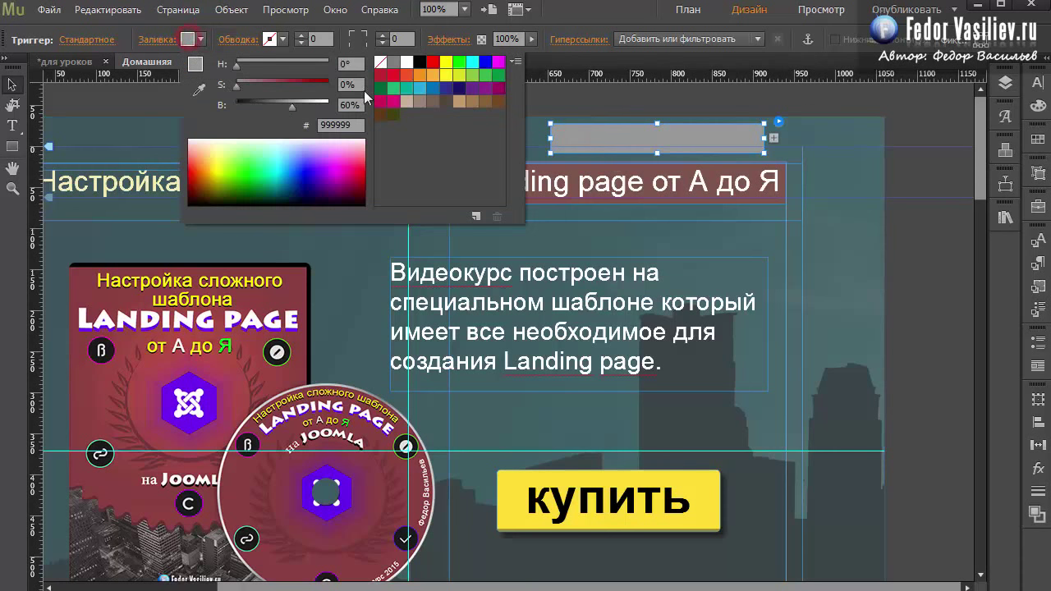
left_click(198, 90)
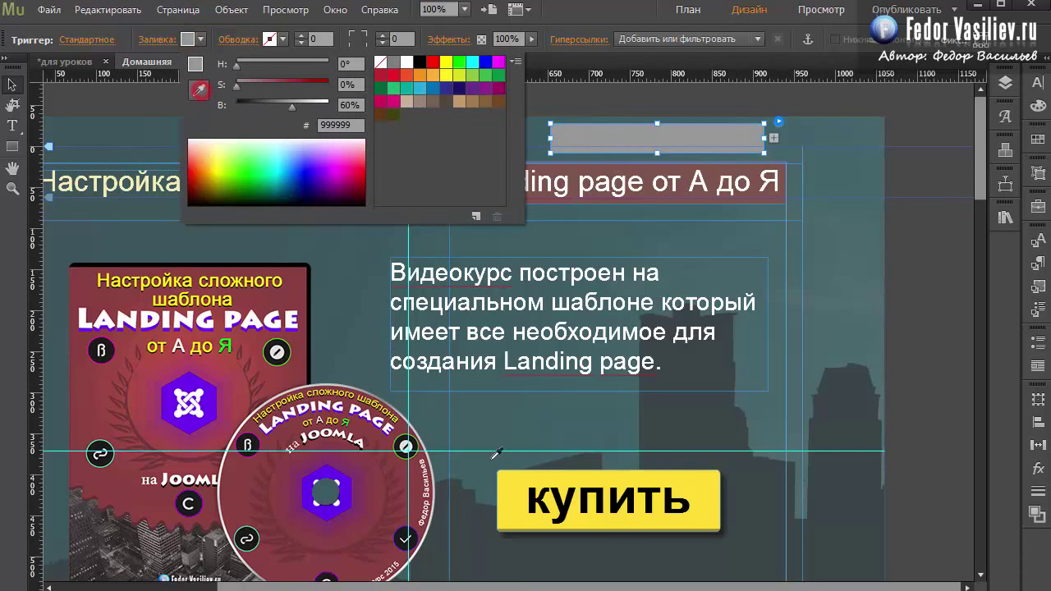
left_click(516, 486)
Fill the trigger's «Активное» state with the same yellow sampled from the «купить» button.
left_click(86, 40)
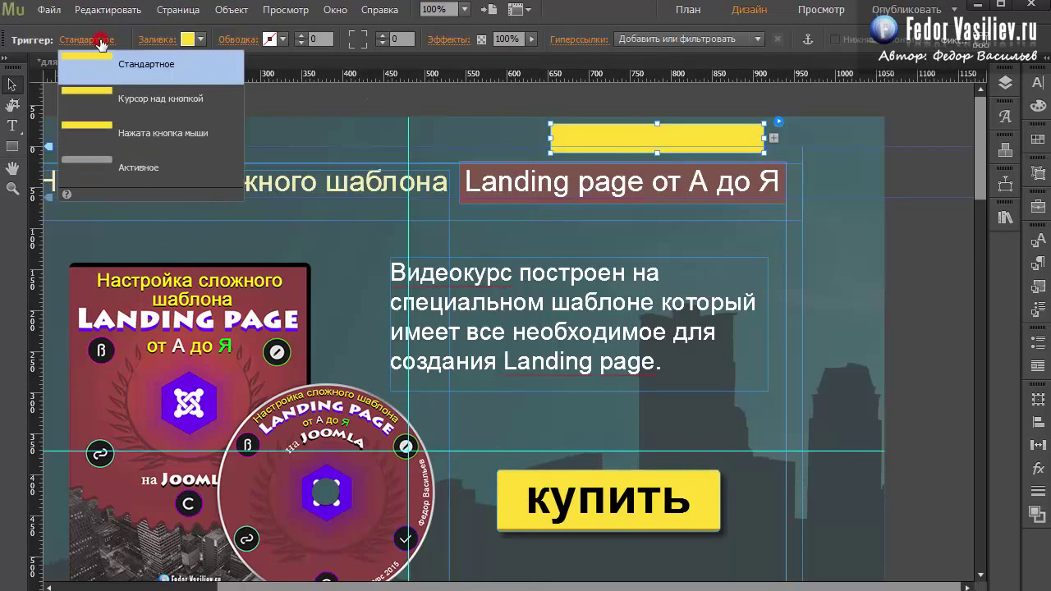
left_click(149, 167)
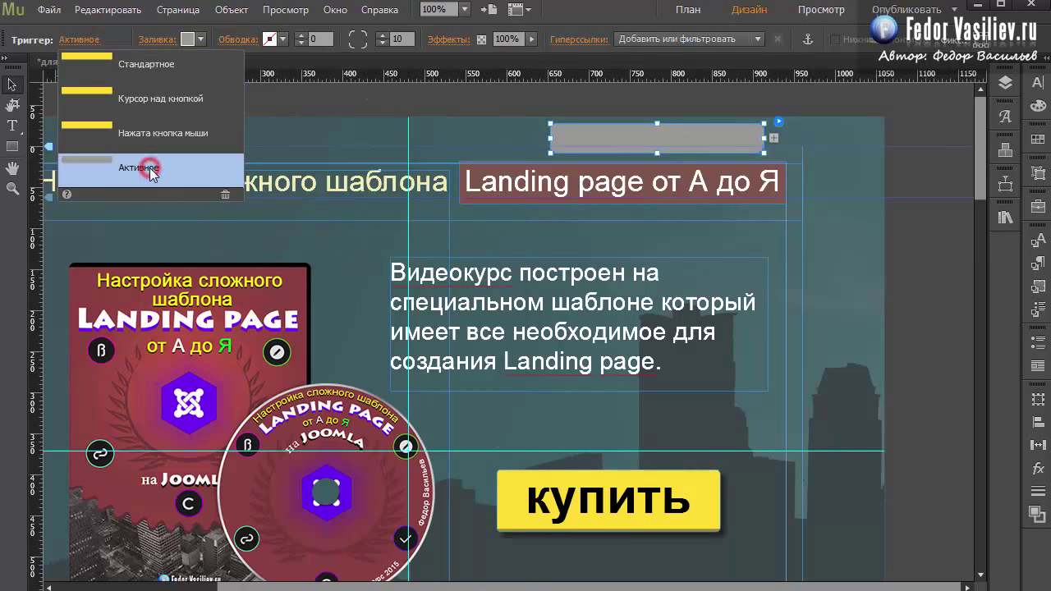
left_click(188, 40)
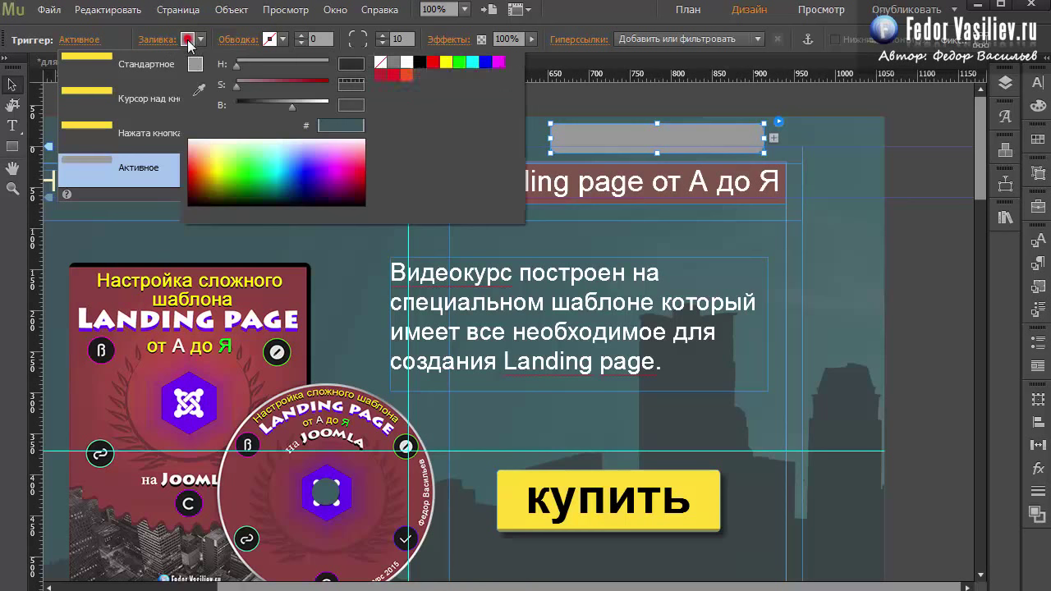
left_click(507, 484)
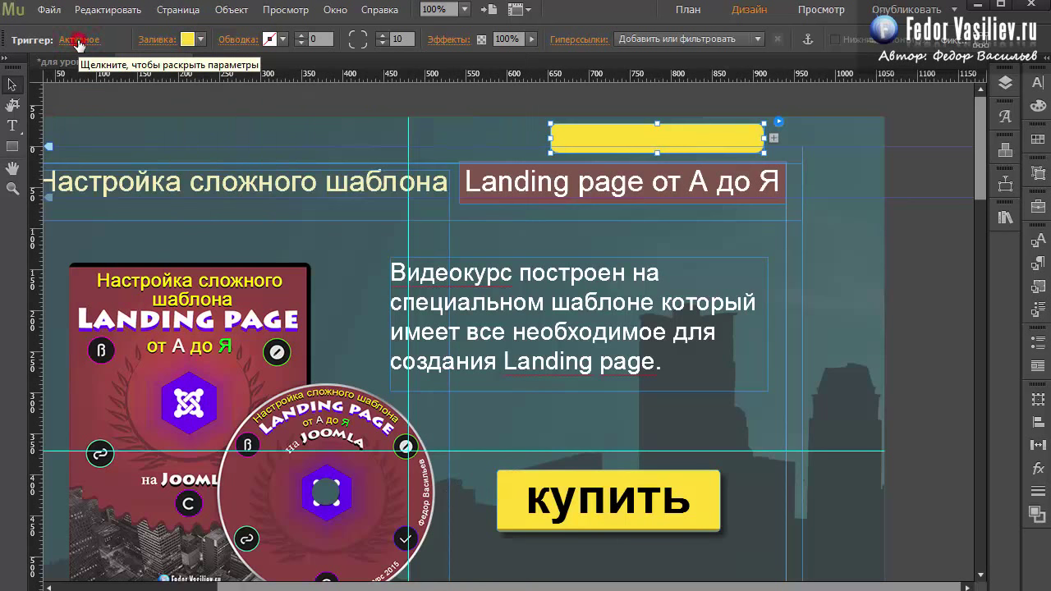
Return the trigger to its «Стандартное» state.
left_click(78, 42)
left_click(115, 64)
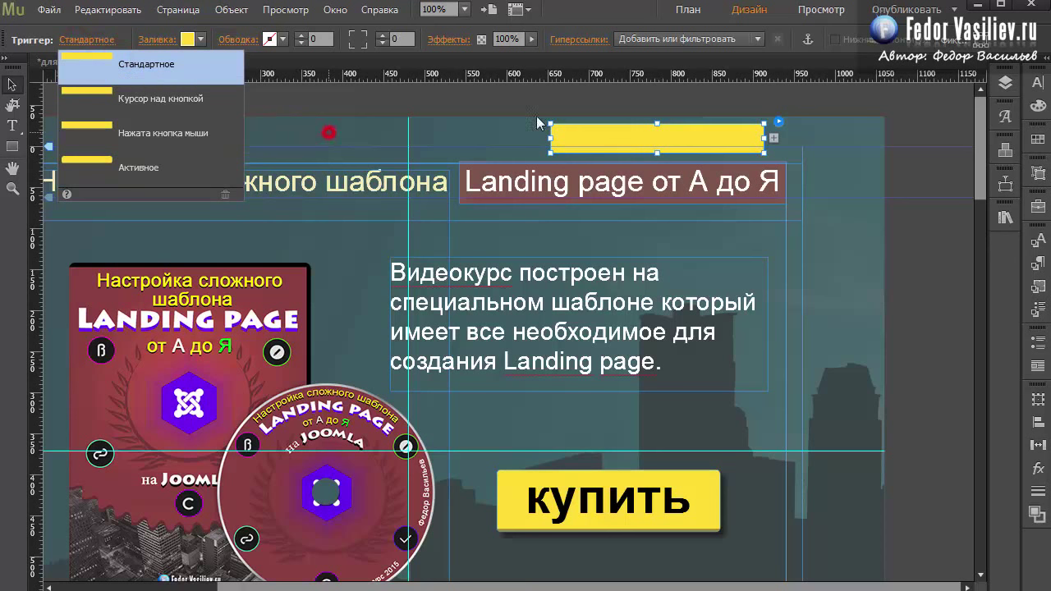
left_click(610, 144)
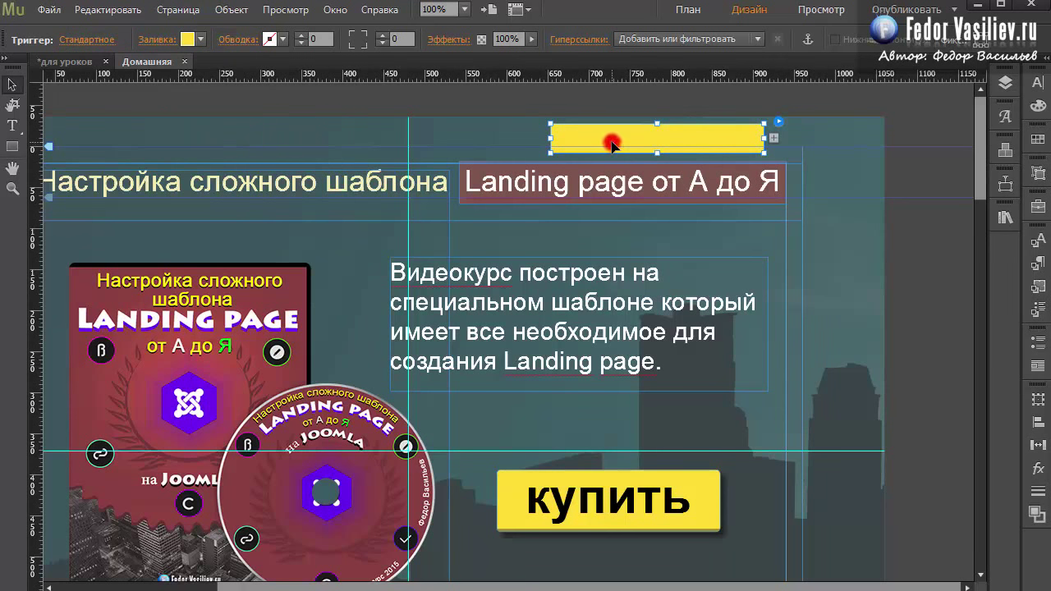
left_click(578, 141)
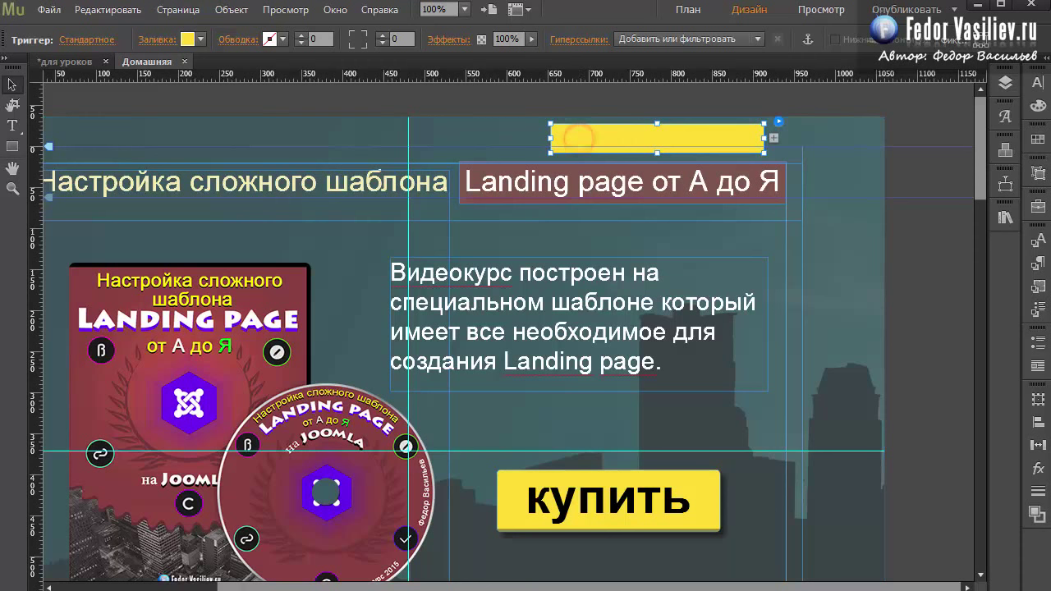
Draw a text frame about 225 px wide above the «Настройка сложного шаблона» heading and paste «Заказать звонок» into it.
left_click(13, 128)
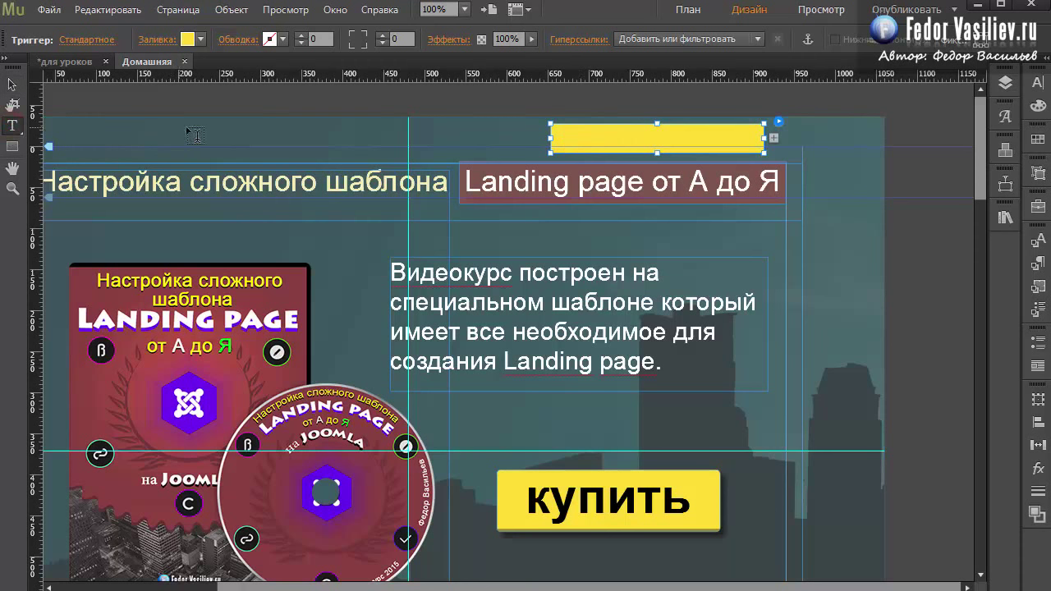
left_click_drag(294, 130, 479, 152)
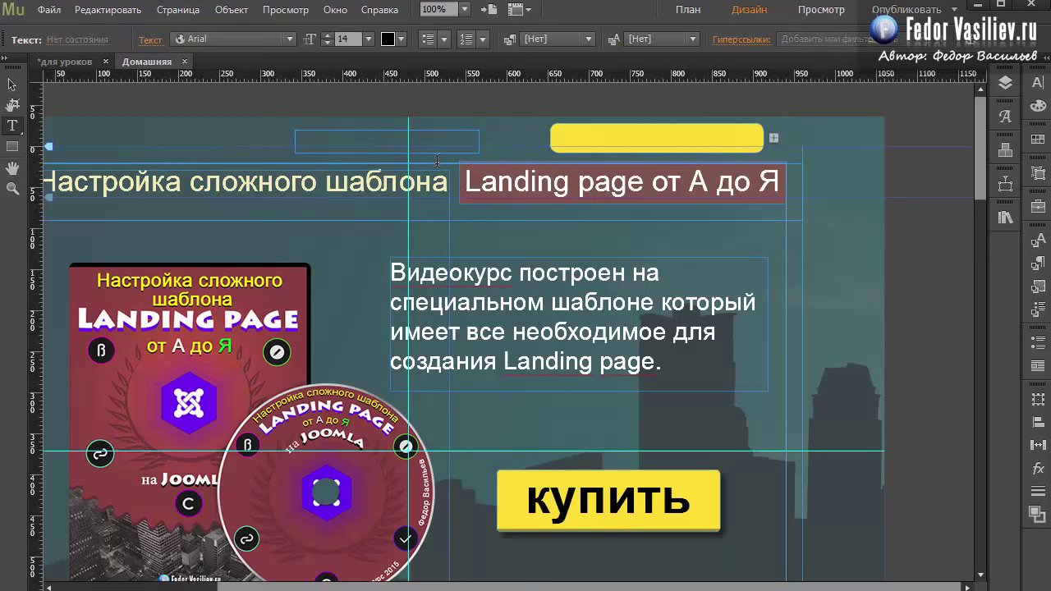
key("ctrl+v")
Color the whole «Заказать звонок» text gray.
key("ctrl+a")
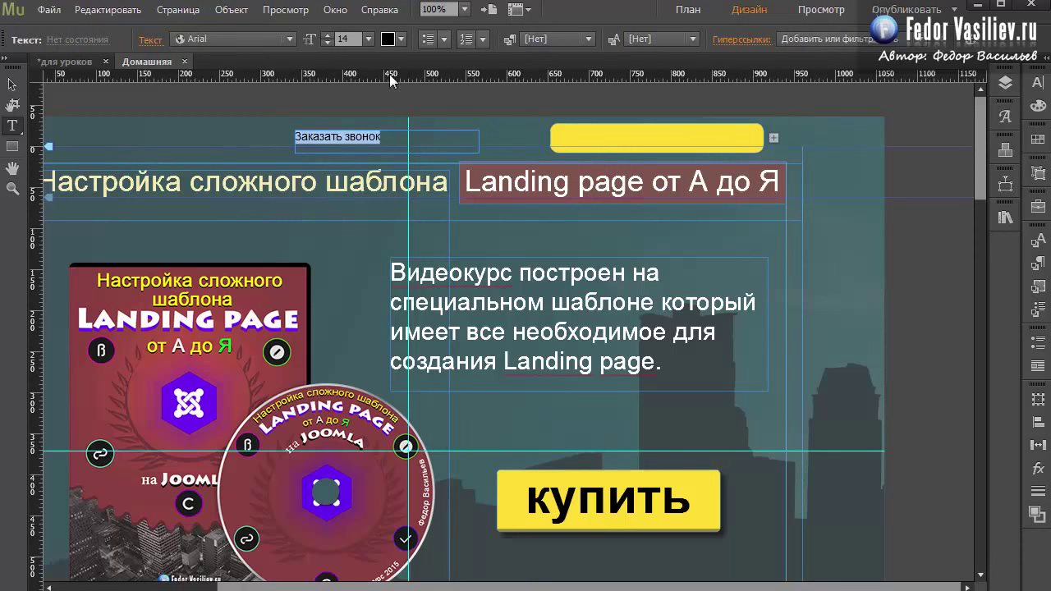
left_click(387, 38)
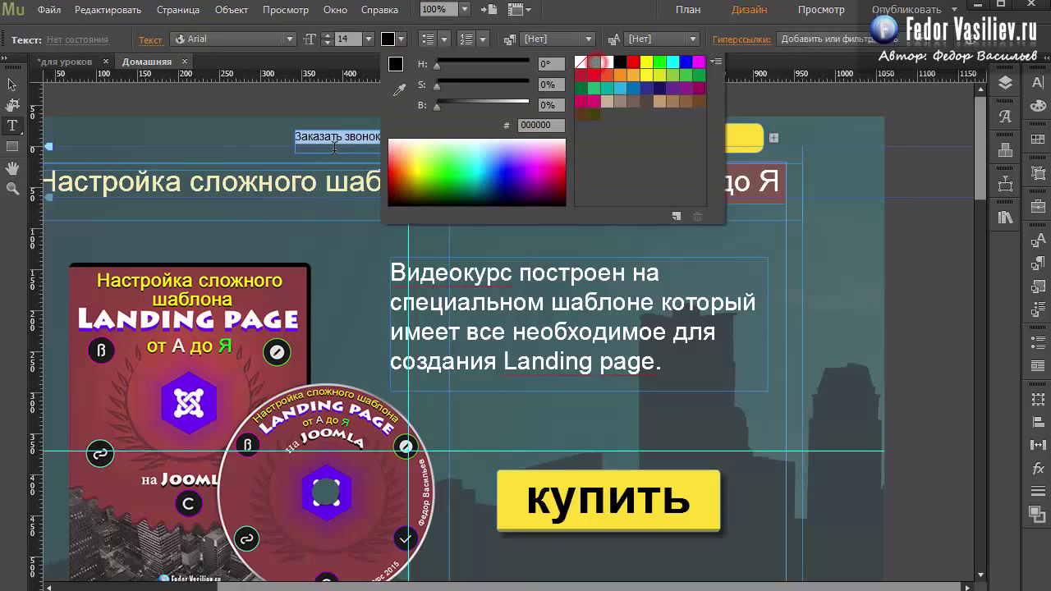
left_click(594, 63)
Change the «Заказать звонок» text to a bold sans-serif font and finish editing the text.
left_click(316, 142)
left_click_drag(380, 140, 295, 138)
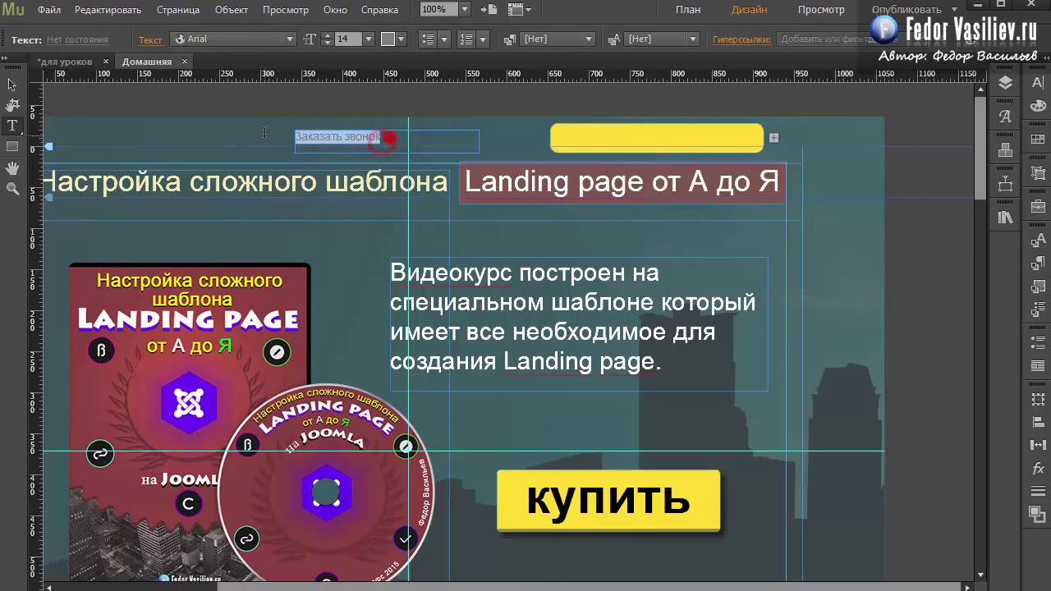
left_click(289, 38)
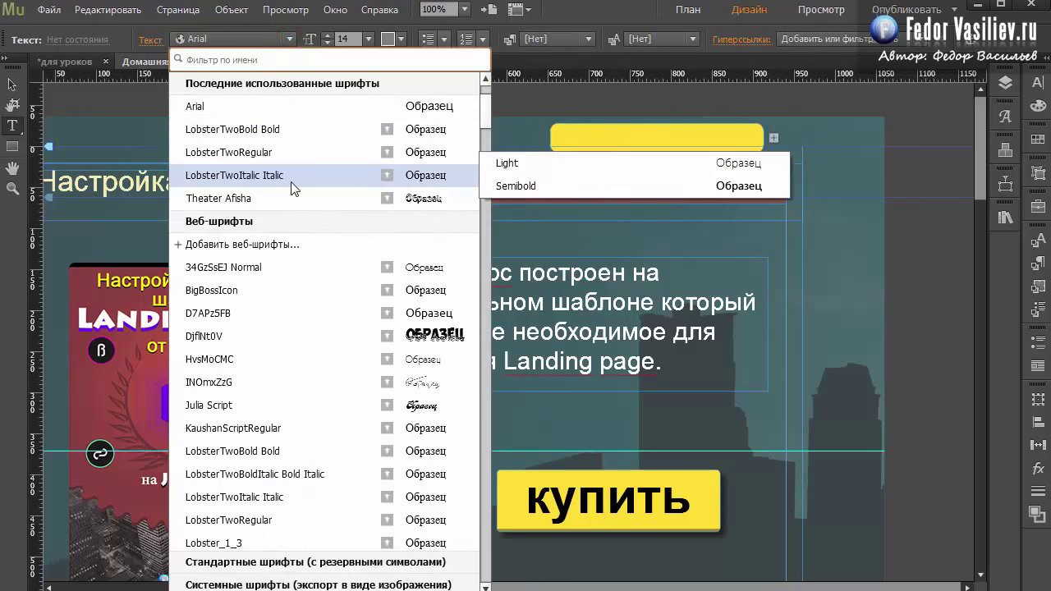
left_click(276, 151)
key("Escape")
Move the «Заказать звонок» text frame into the yellow trigger and align it vertically within the bar.
left_click_drag(293, 148, 574, 149)
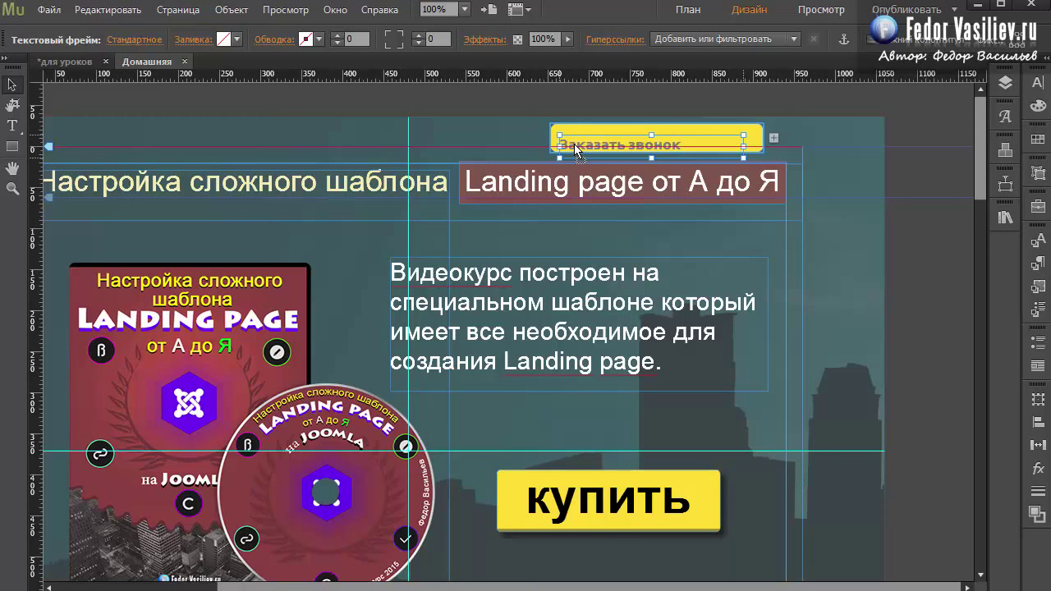
left_click_drag(575, 147, 578, 141)
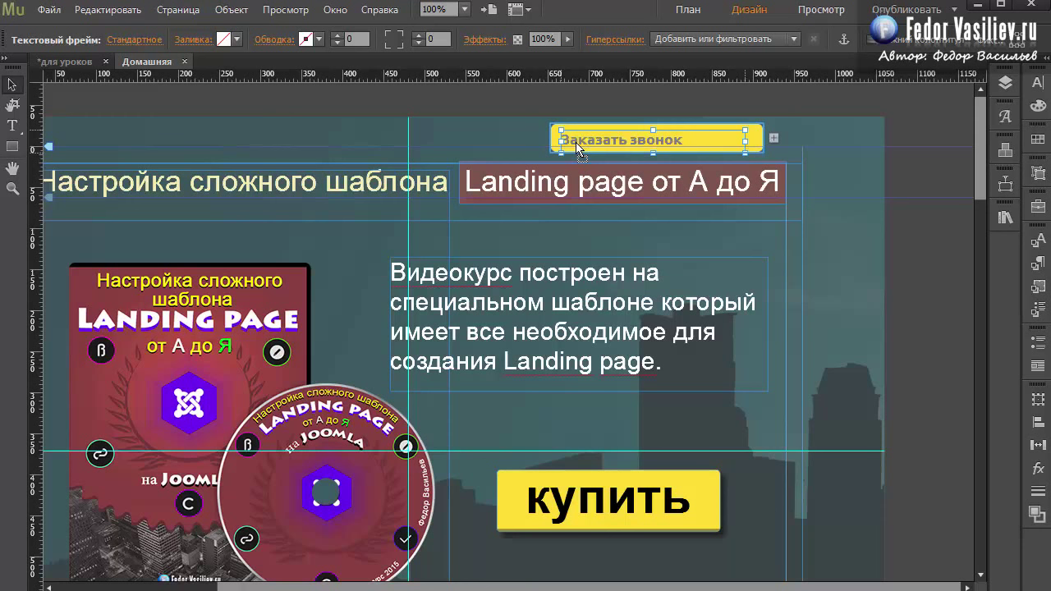
left_click_drag(578, 146, 582, 143)
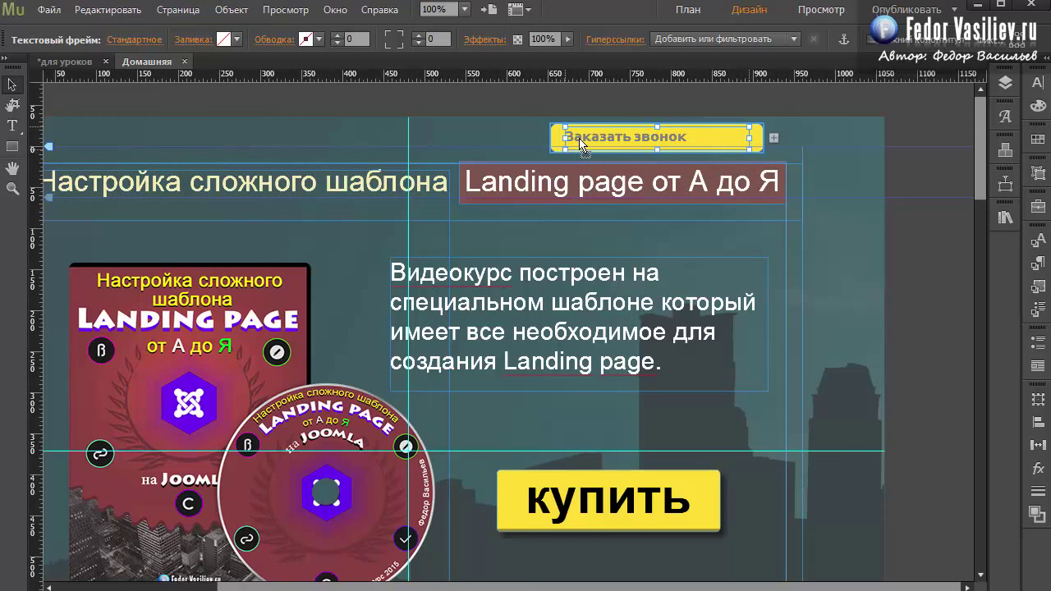
left_click(560, 145)
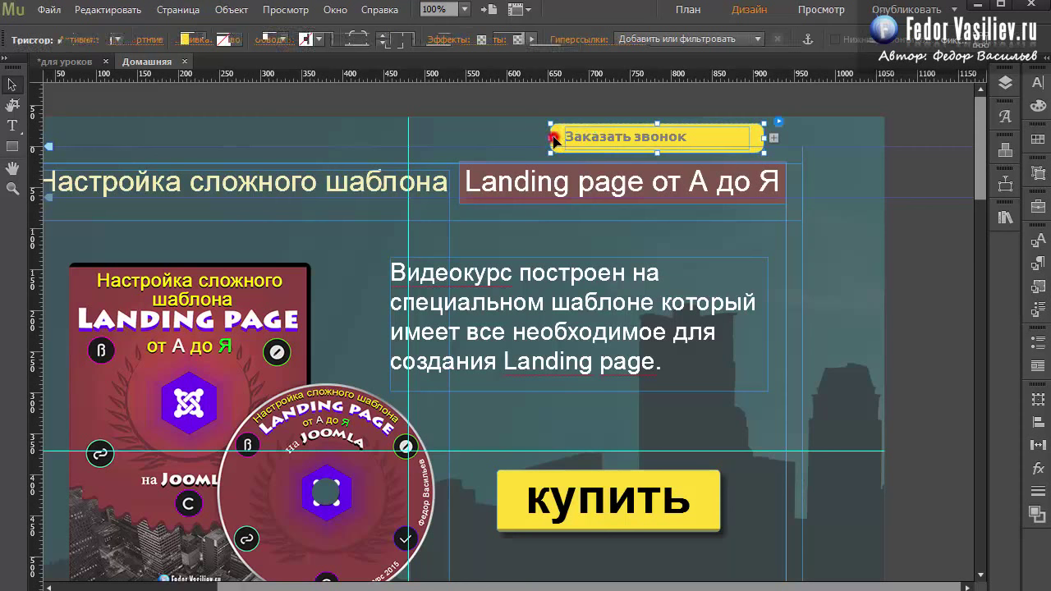
Narrow the «Заказать звонок» frame to about 168 px and center it horizontally on the trigger.
left_click(659, 145)
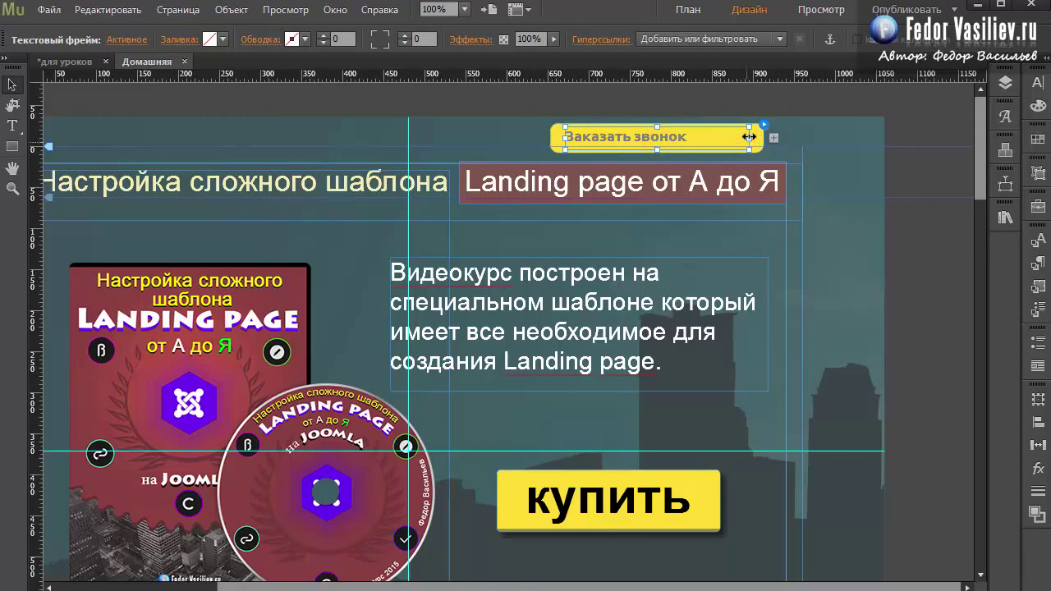
left_click_drag(749, 137, 707, 145)
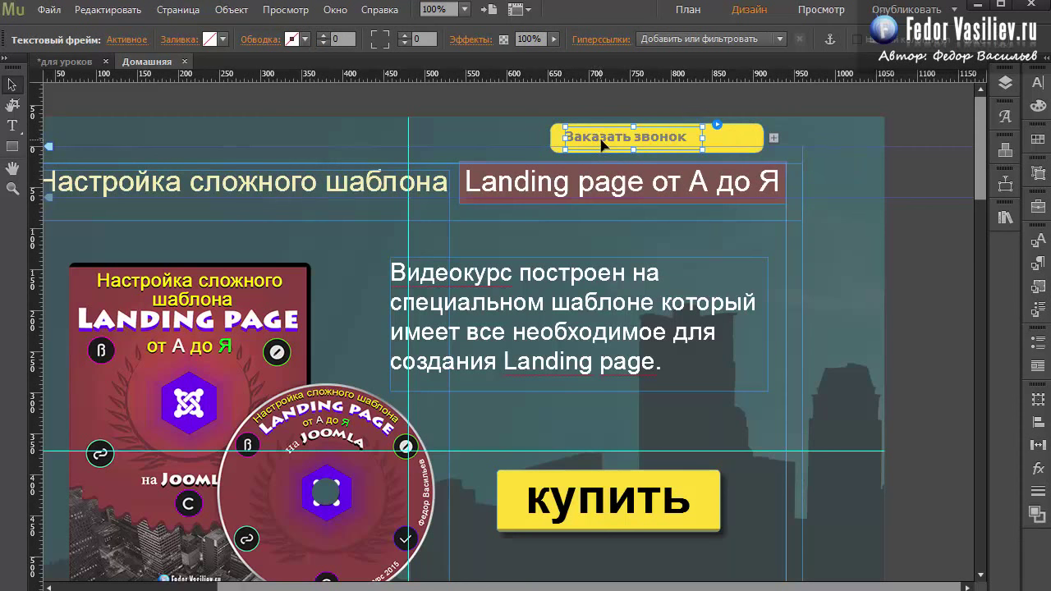
left_click_drag(601, 139, 630, 141)
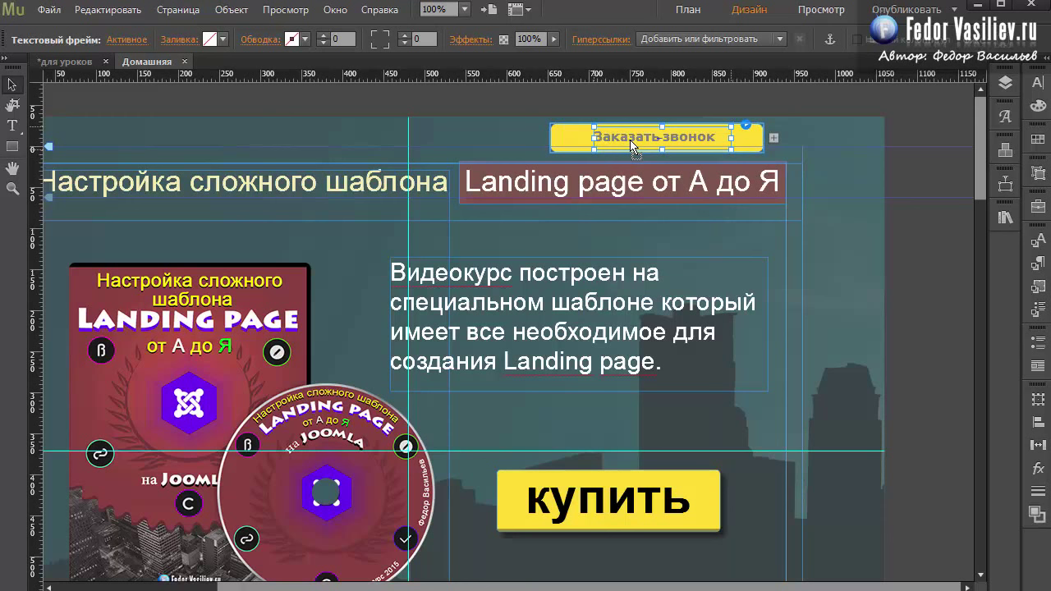
left_click(630, 145)
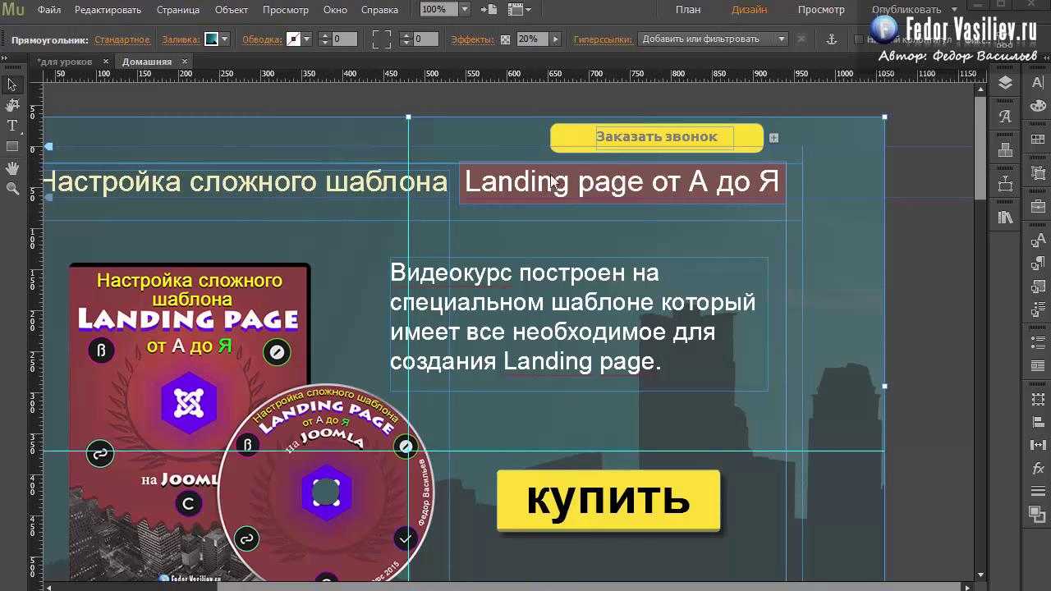
Enable the «Тень» effect on the trigger's «Активное» state, adjust its blur and reduce its offset.
left_click(554, 147)
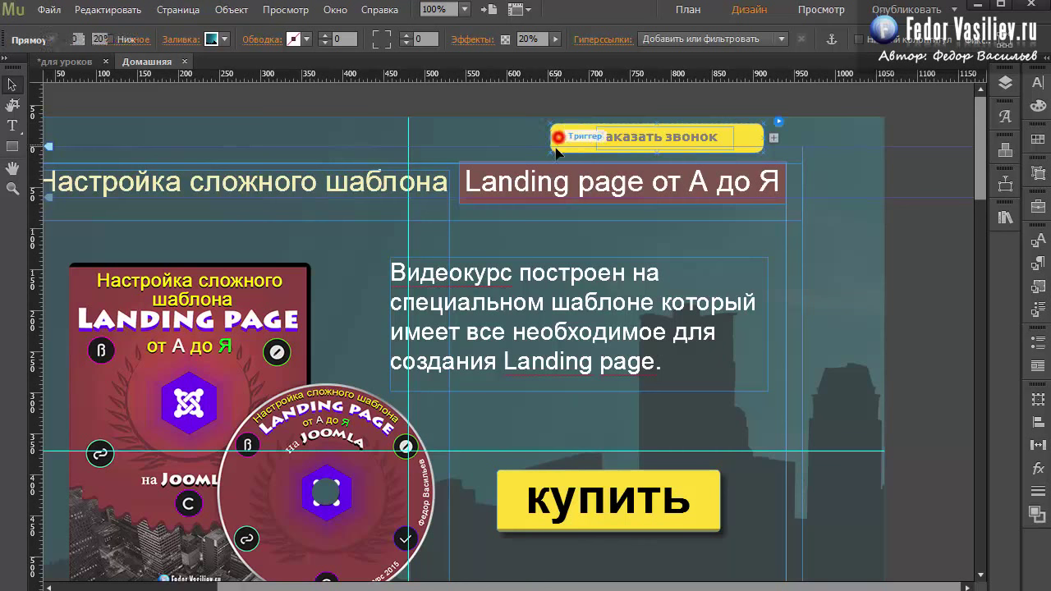
left_click(558, 145)
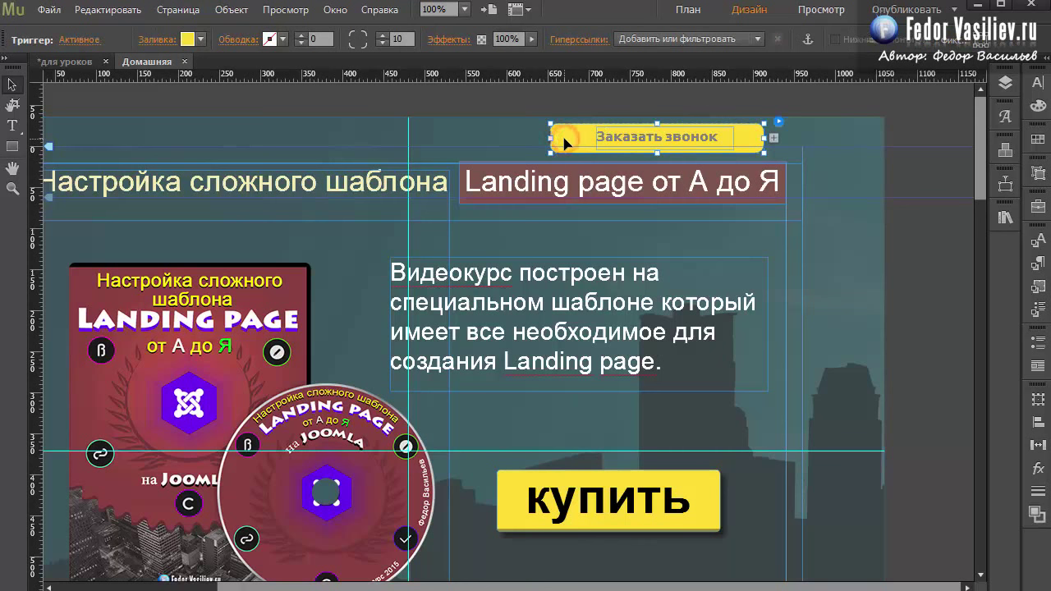
left_click(447, 39)
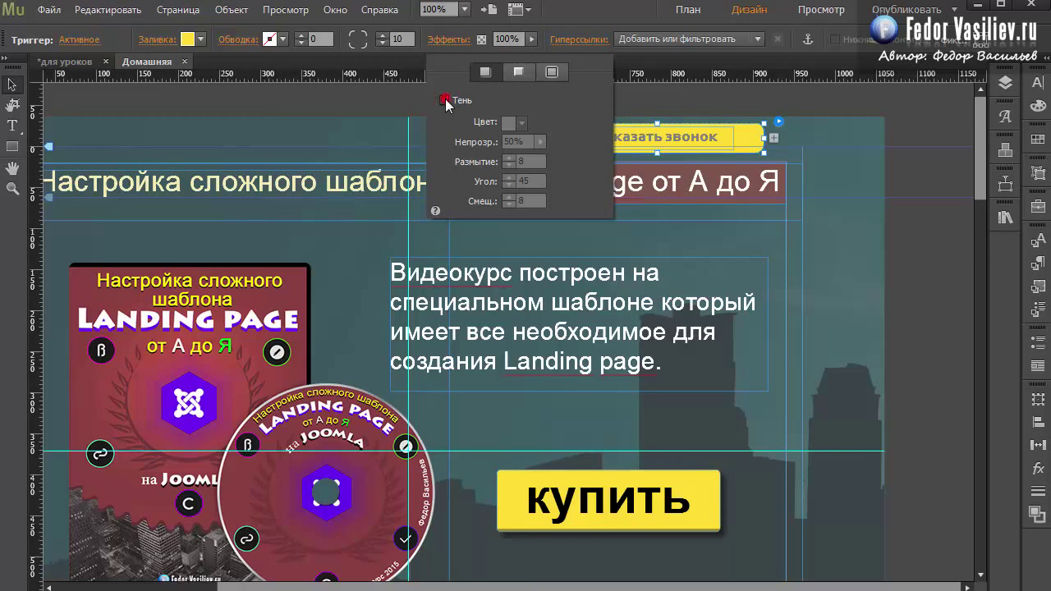
left_click(446, 100)
left_click(509, 165)
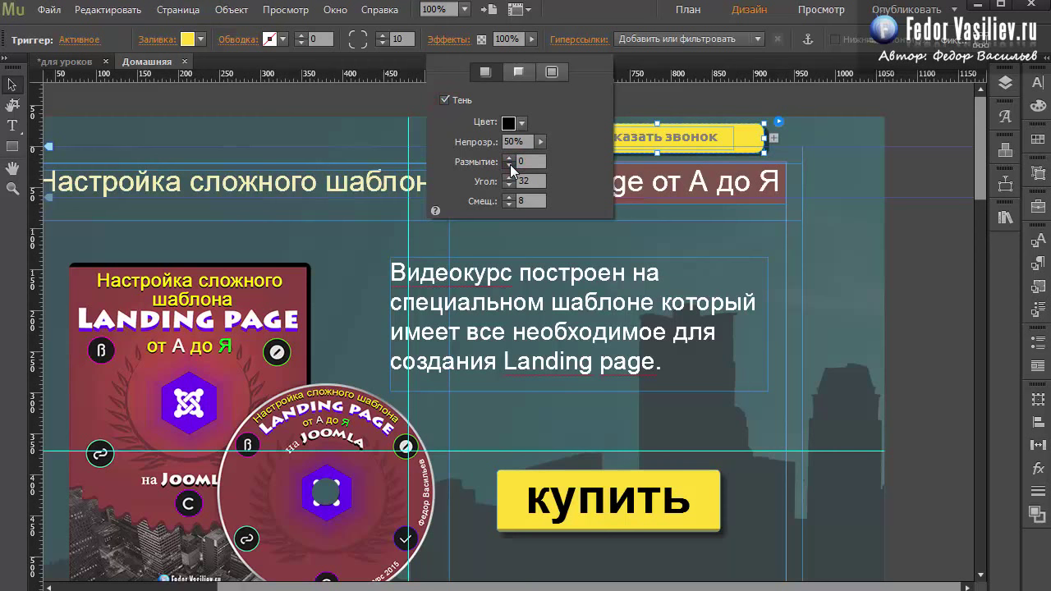
left_click(509, 161)
left_click(508, 158)
left_click(509, 204)
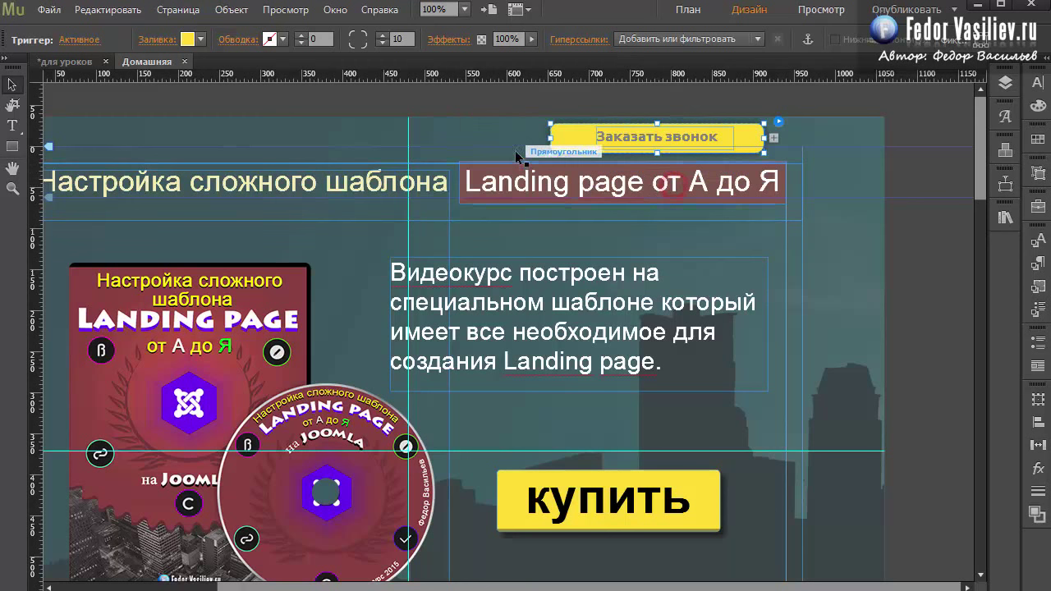
Select the yellow «Заказать звонок» trigger and check its list of states.
left_click(513, 149)
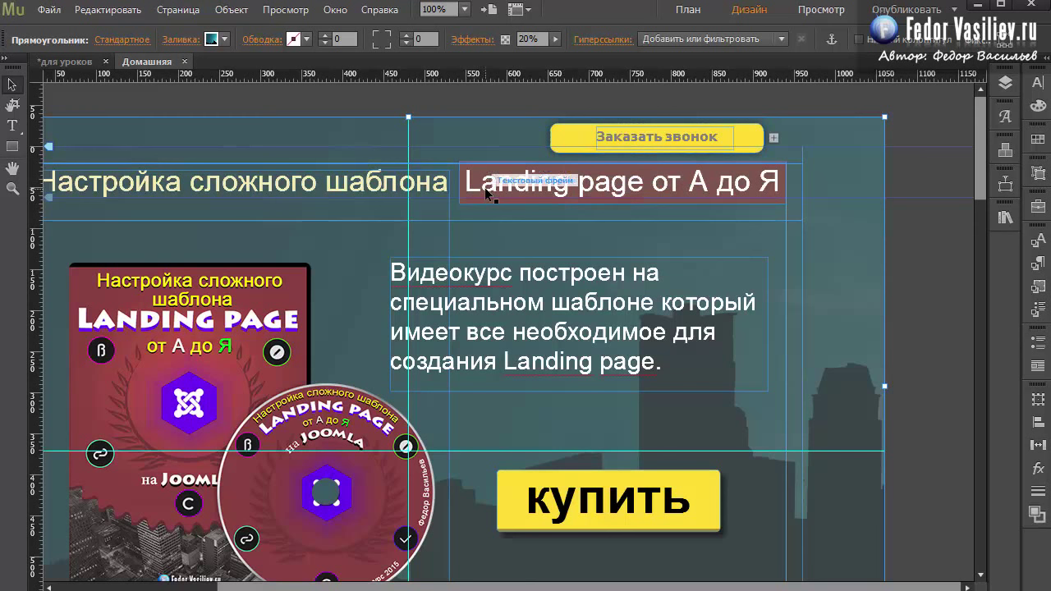
left_click(584, 143)
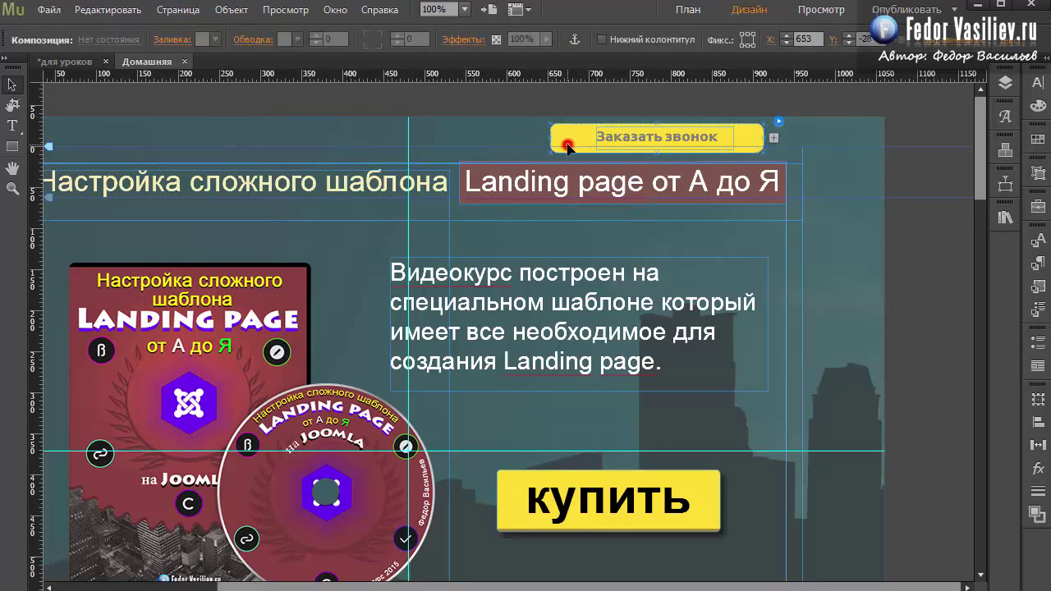
left_click(566, 142)
left_click(98, 42)
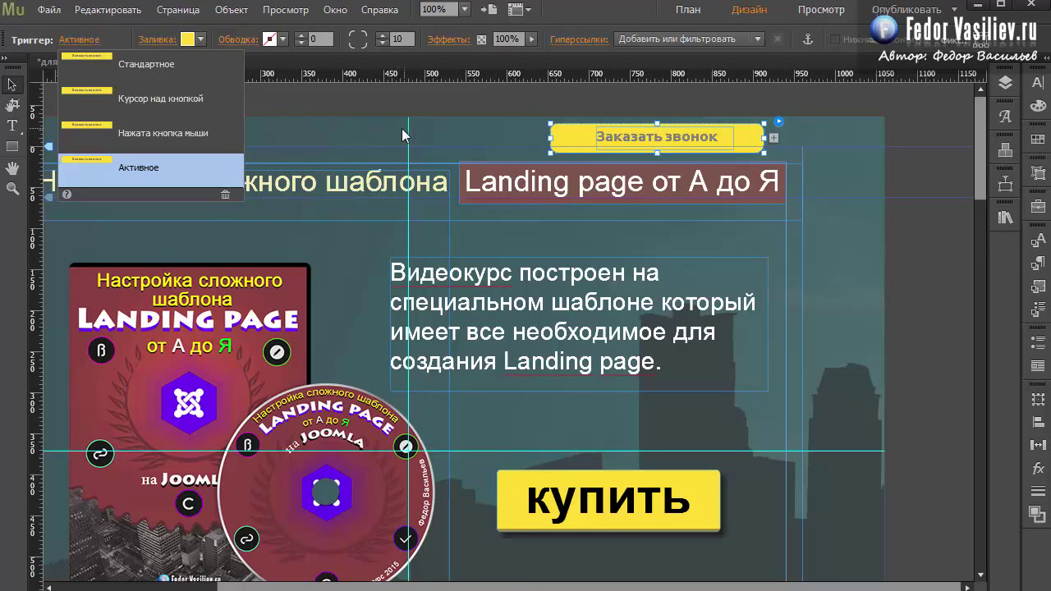
left_click(446, 144)
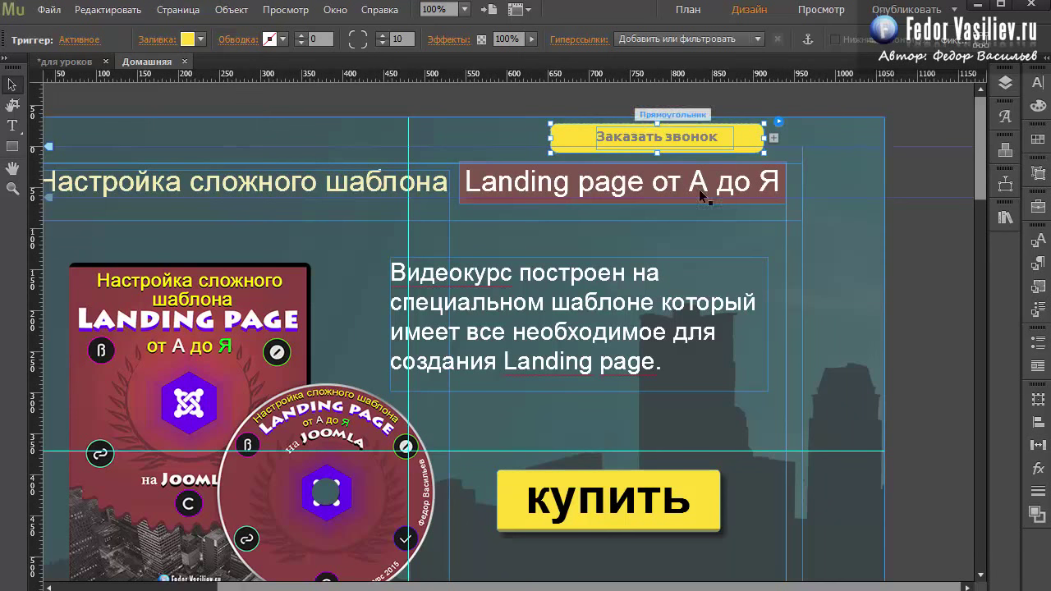
Enable «Показать элементы лайтбокса при редактировании» in the composition's options and select the lightbox container.
left_click(847, 150)
left_click(743, 137)
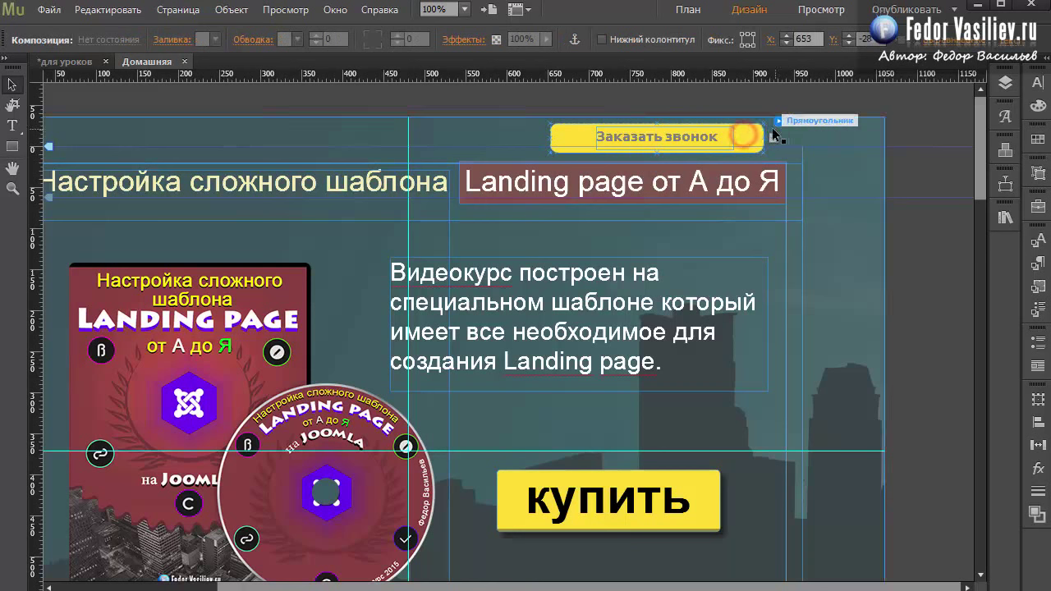
left_click(747, 137)
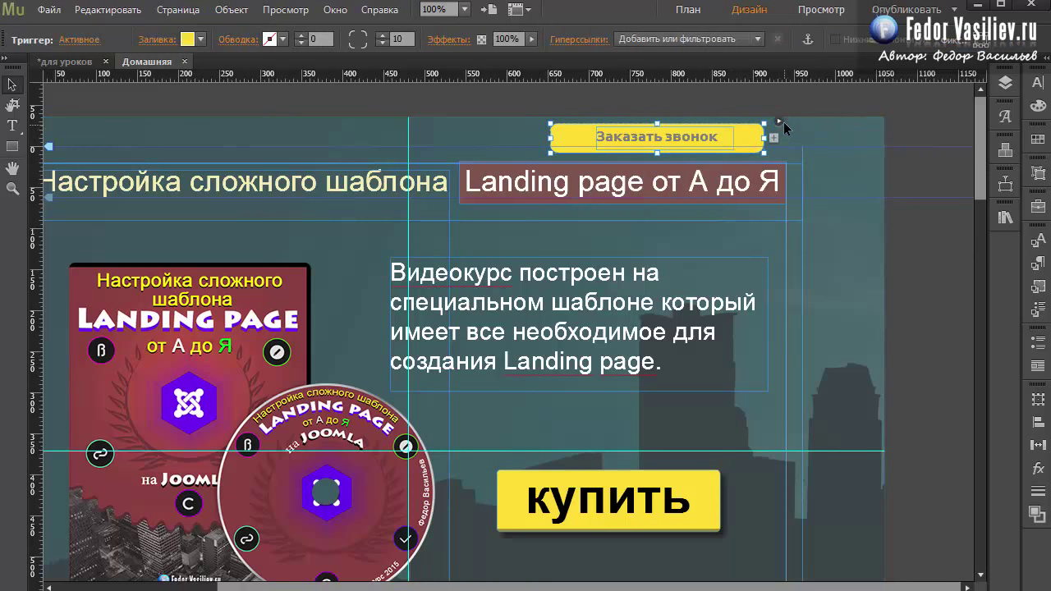
left_click(780, 122)
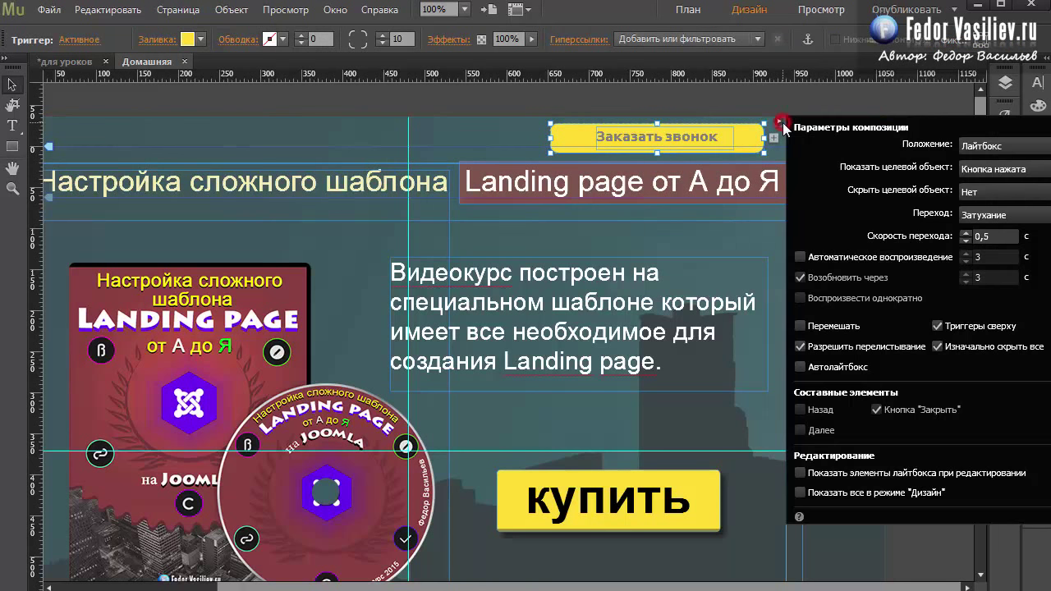
left_click(799, 474)
left_click(602, 187)
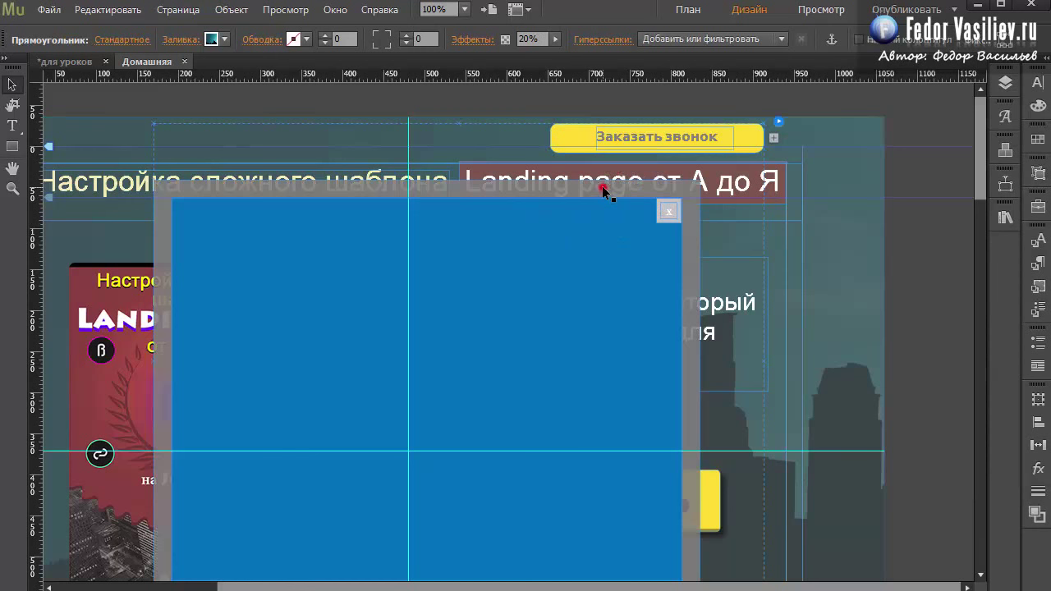
left_click(602, 185)
left_click(574, 189)
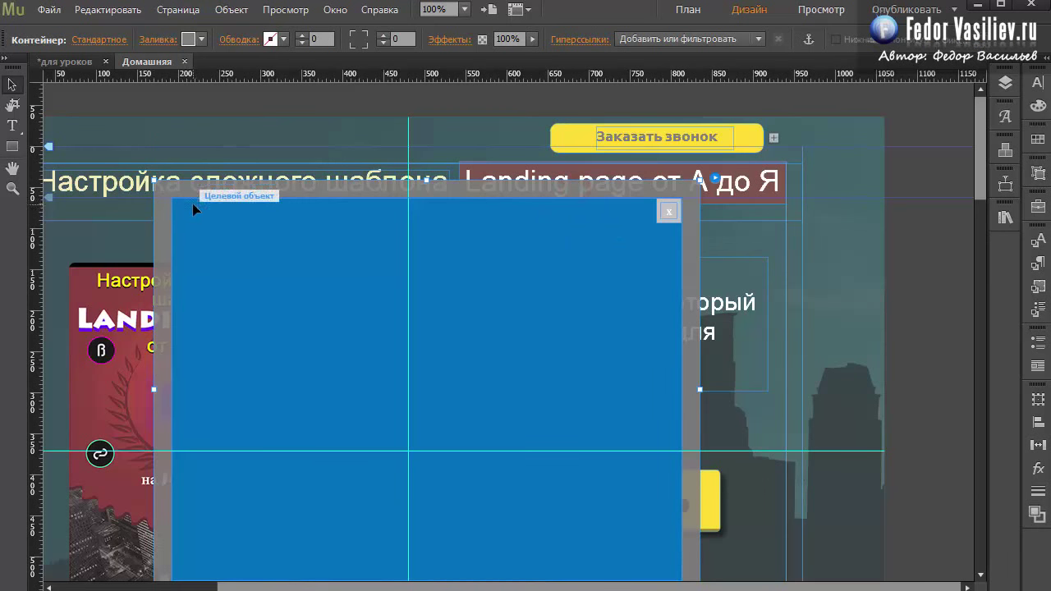
Fill the lightbox close button's «Стандартное» state with red FF0000 and round its corners with a radius of 10.
left_click(660, 219)
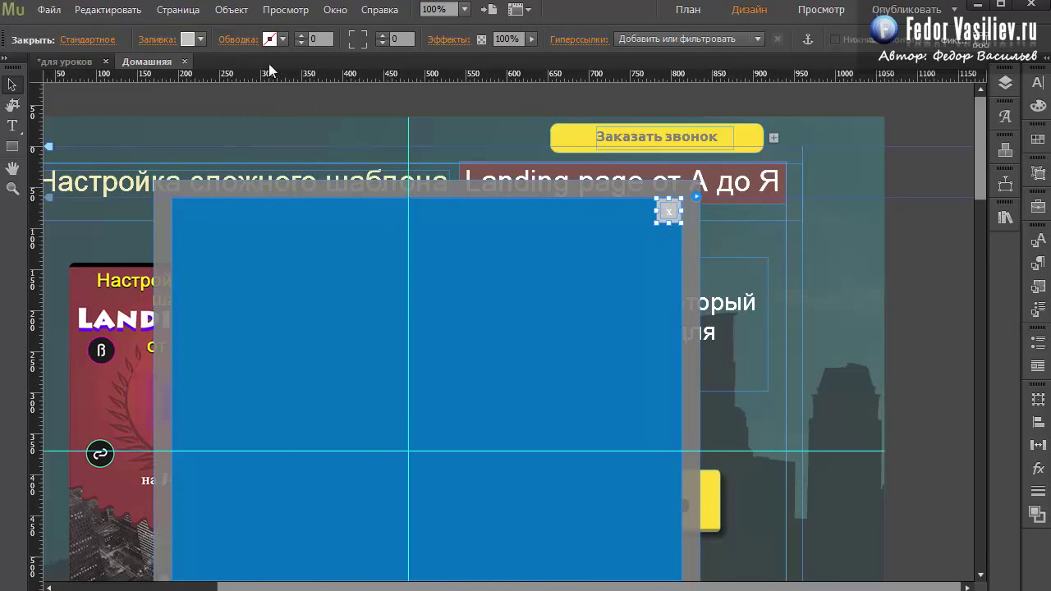
left_click(91, 39)
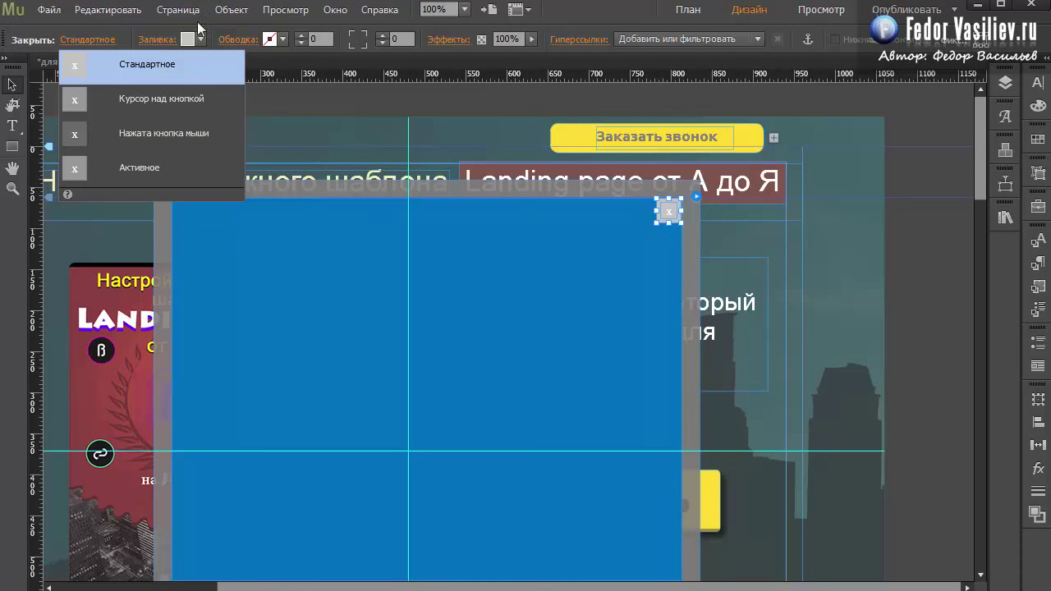
left_click(155, 42)
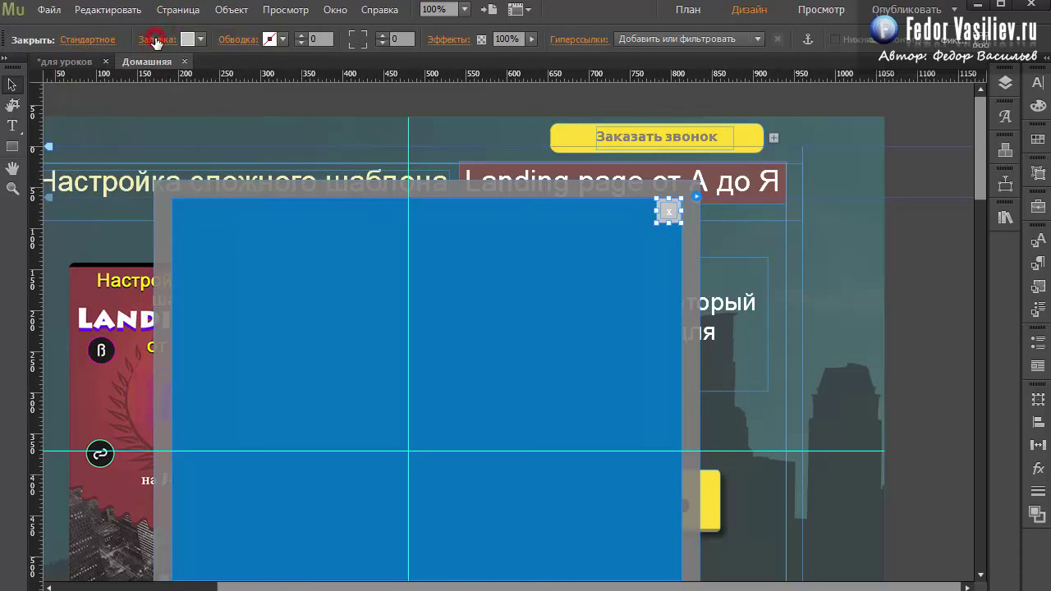
left_click(157, 41)
left_click(189, 39)
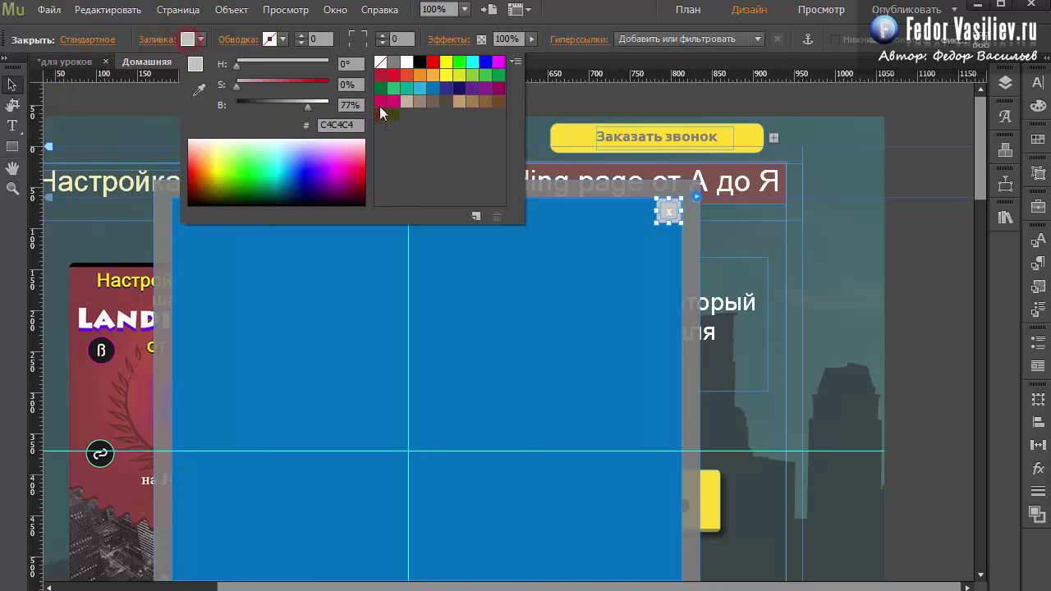
left_click(434, 66)
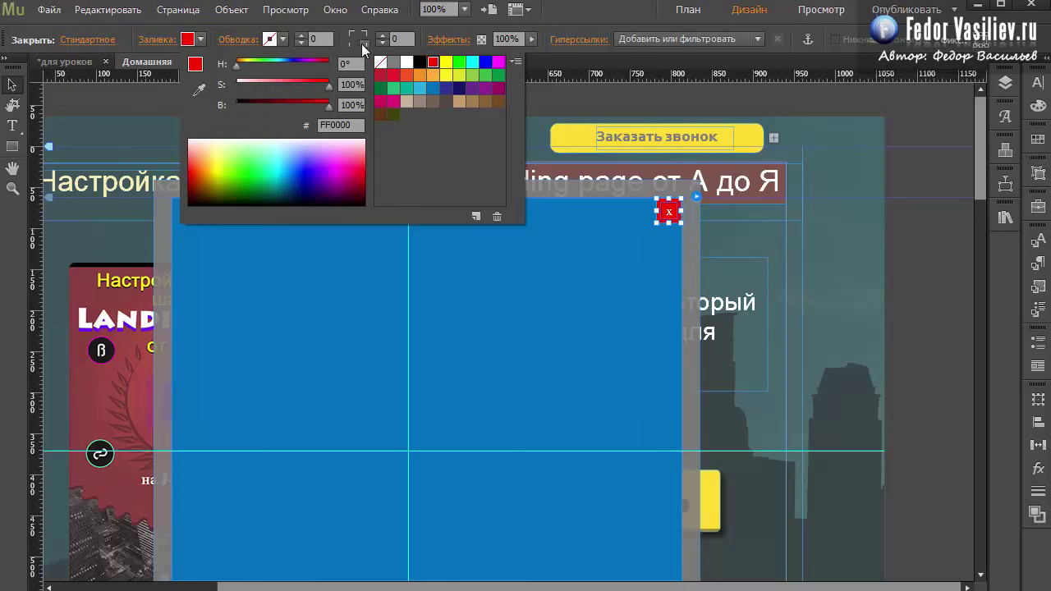
left_click(359, 39)
left_click(361, 39)
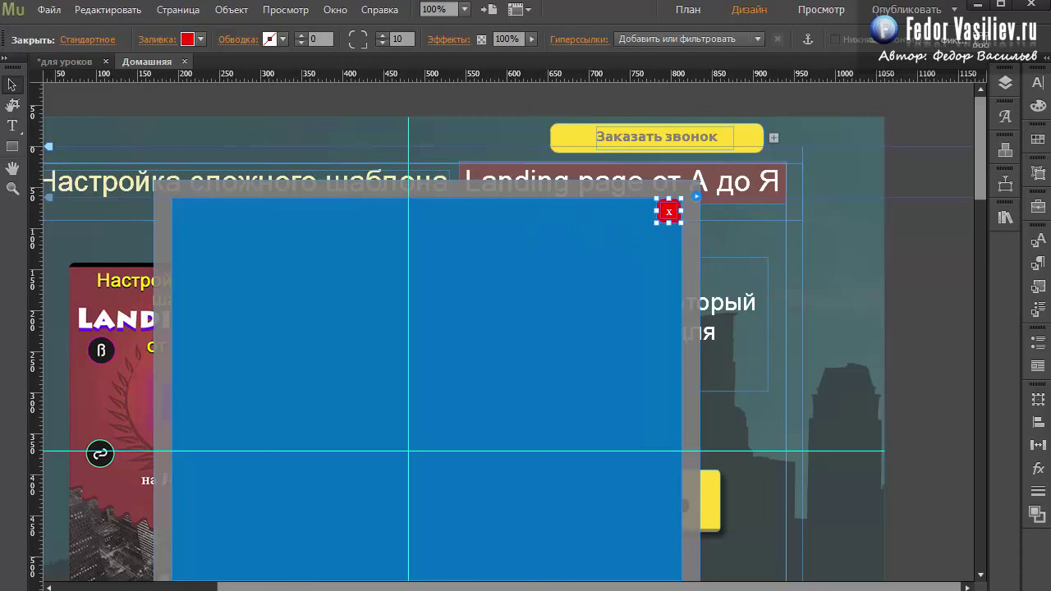
Try to enlarge the red close button from its lower-left corner.
mouse_move(656, 223)
left_mouse_down()
mouse_move(620, 238)
mouse_move(639, 227)
left_mouse_up()
left_click(650, 220)
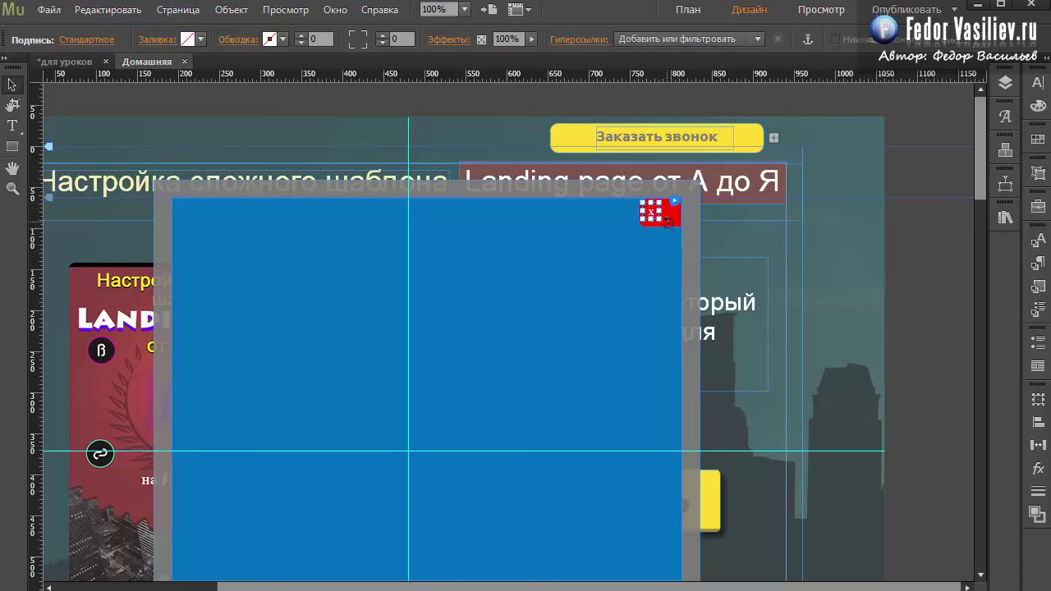
key("Escape")
Set the close button's fill in the «Курсор над кнопкой» state to red FF0000.
left_click(86, 39)
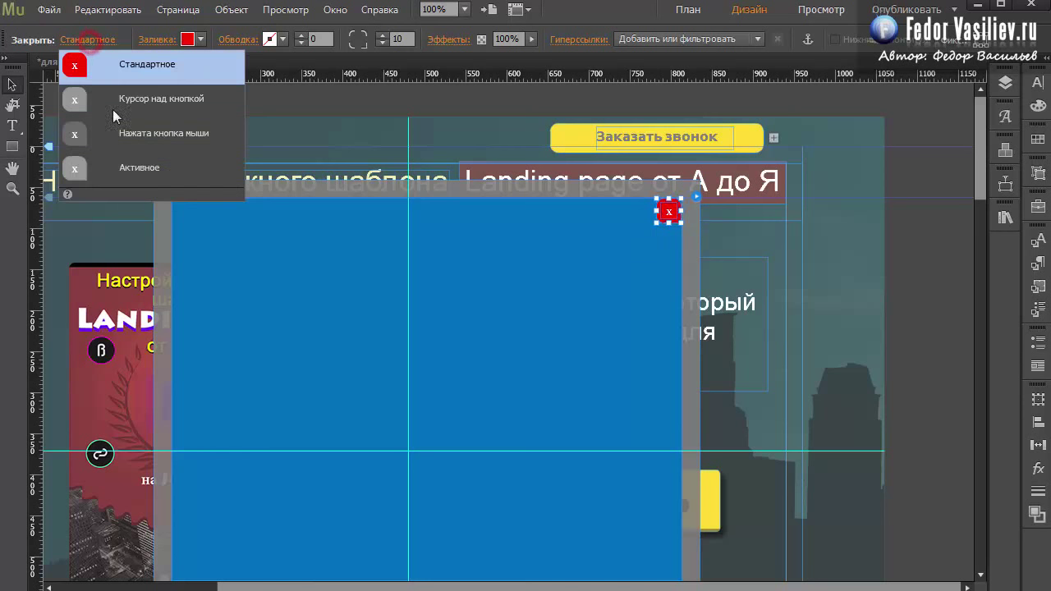
left_click(147, 102)
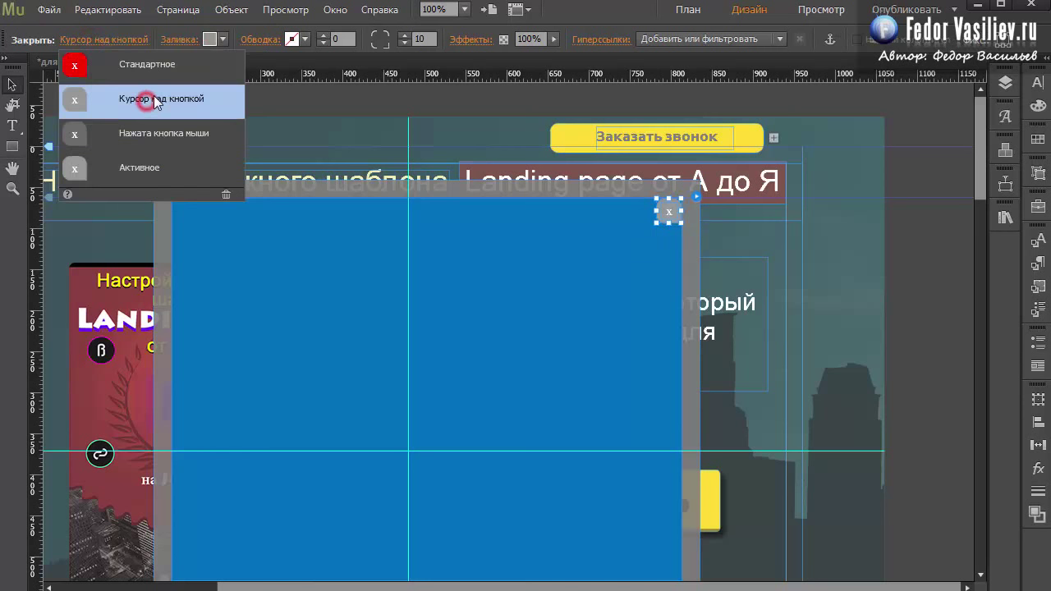
left_click(210, 40)
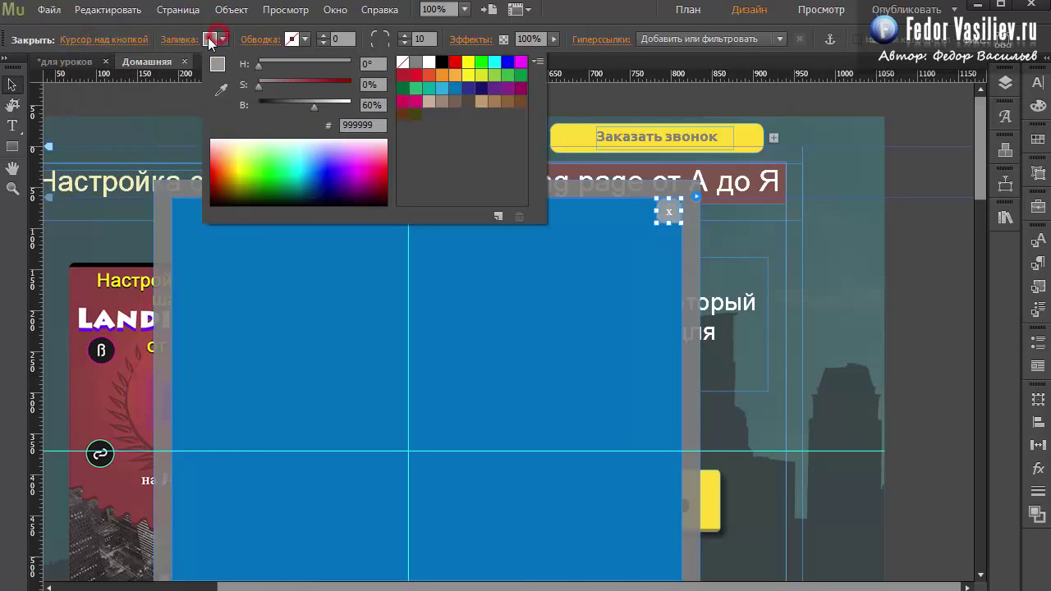
left_click(450, 65)
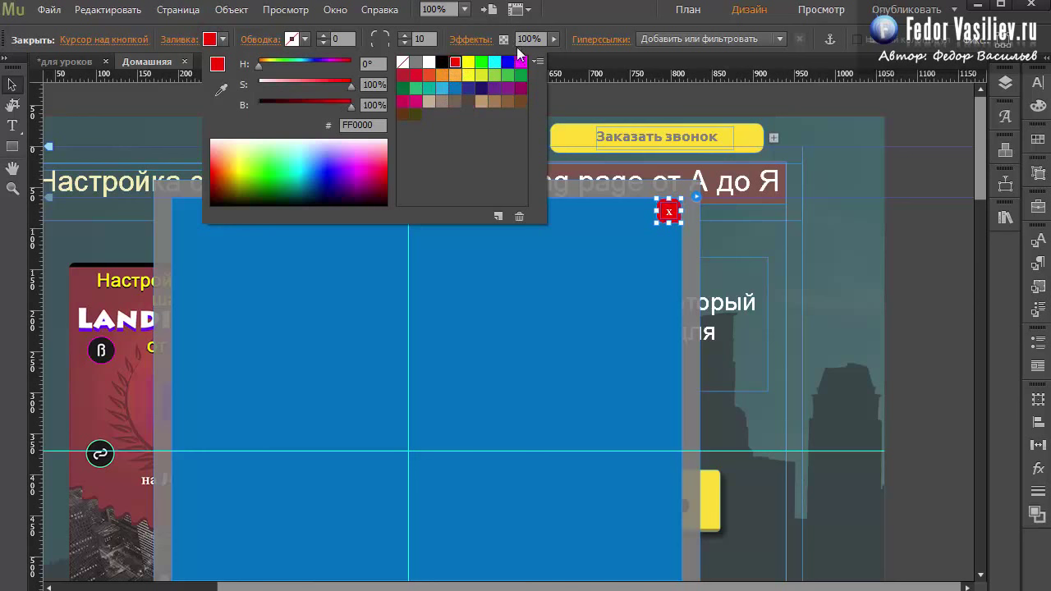
Set the close button's fill in the «Активное» state to red FF0000.
left_click(104, 38)
left_click(140, 168)
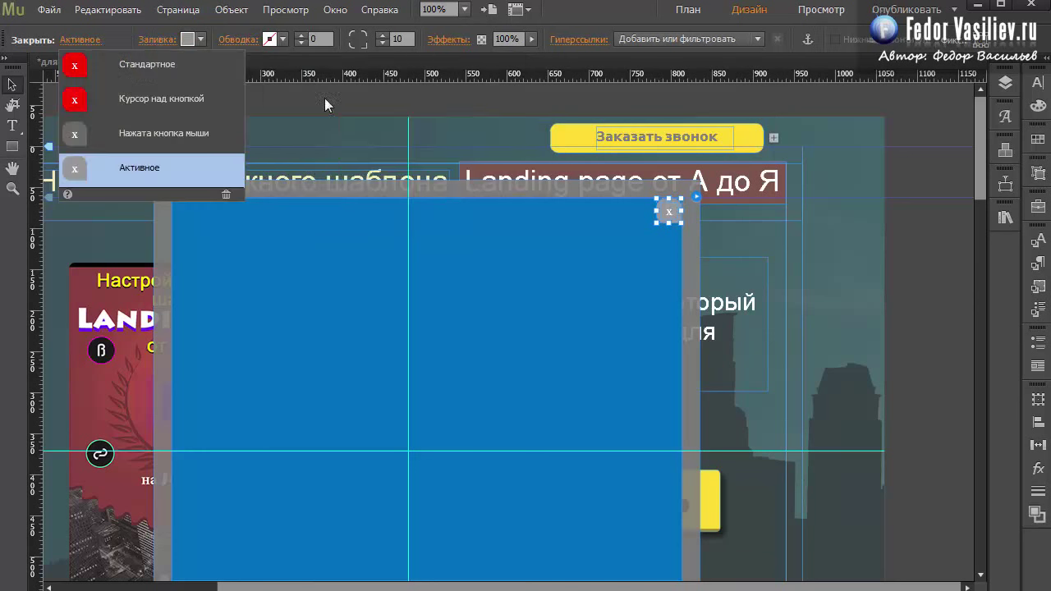
left_click(191, 41)
left_click(431, 64)
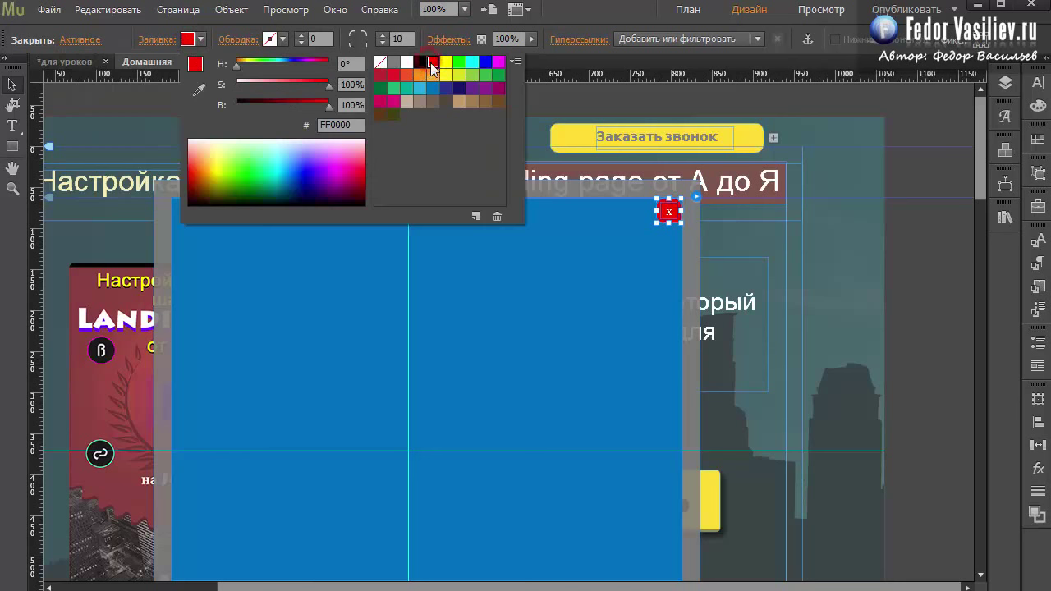
Fill the close button's «Нажата кнопка мыши» state with red and return it to the «Стандартное» state.
left_click(82, 40)
left_click(137, 136)
left_click(215, 39)
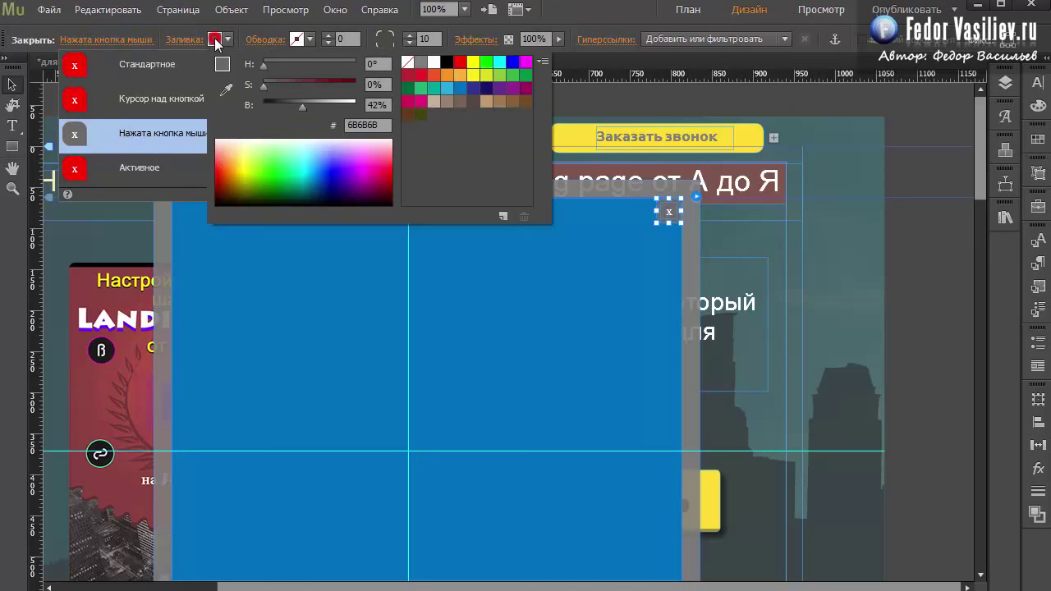
left_click(464, 69)
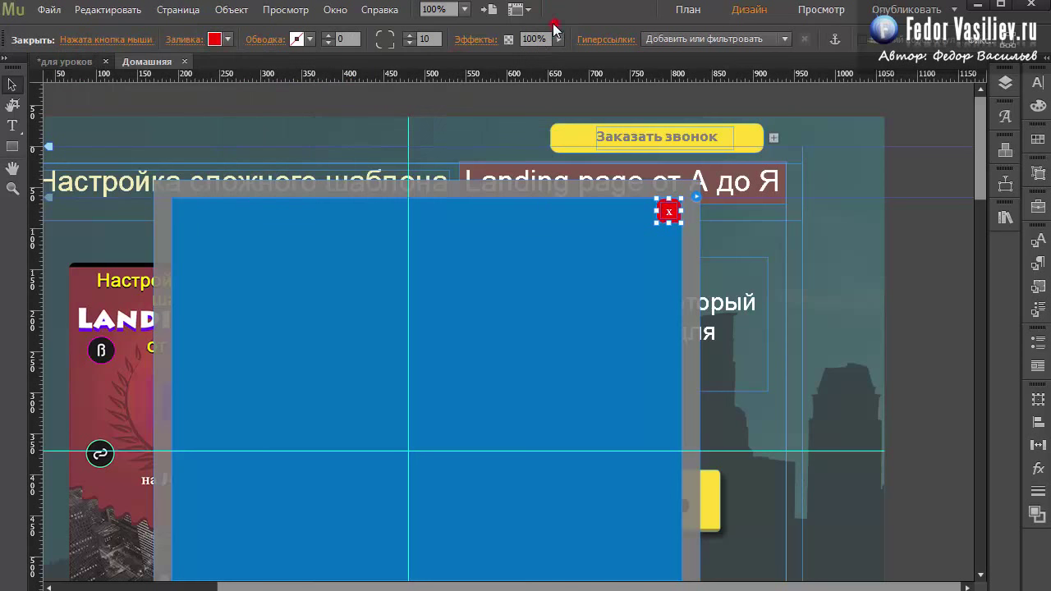
left_click(82, 40)
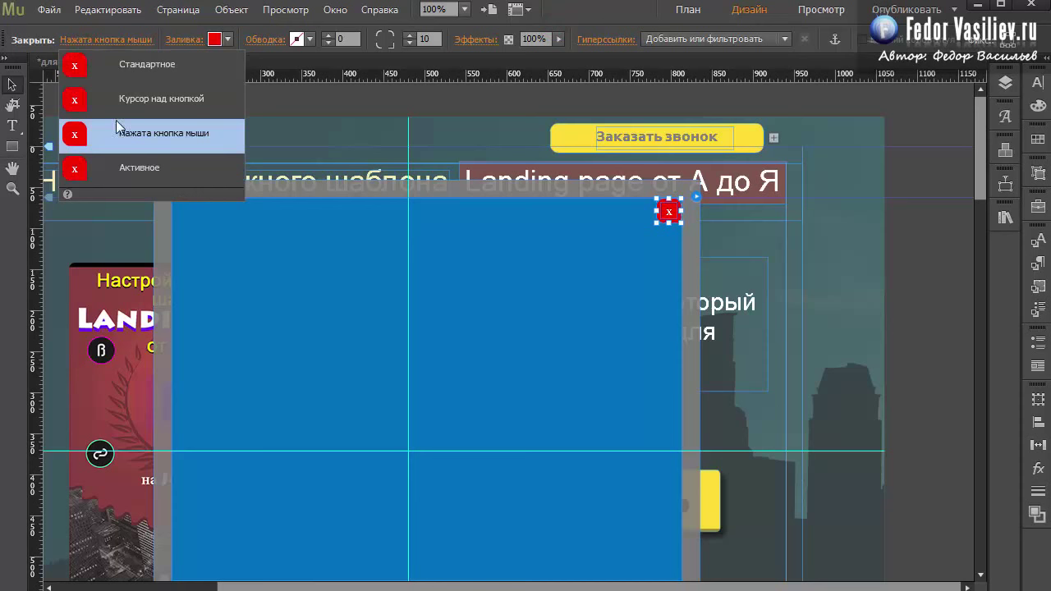
left_click(125, 65)
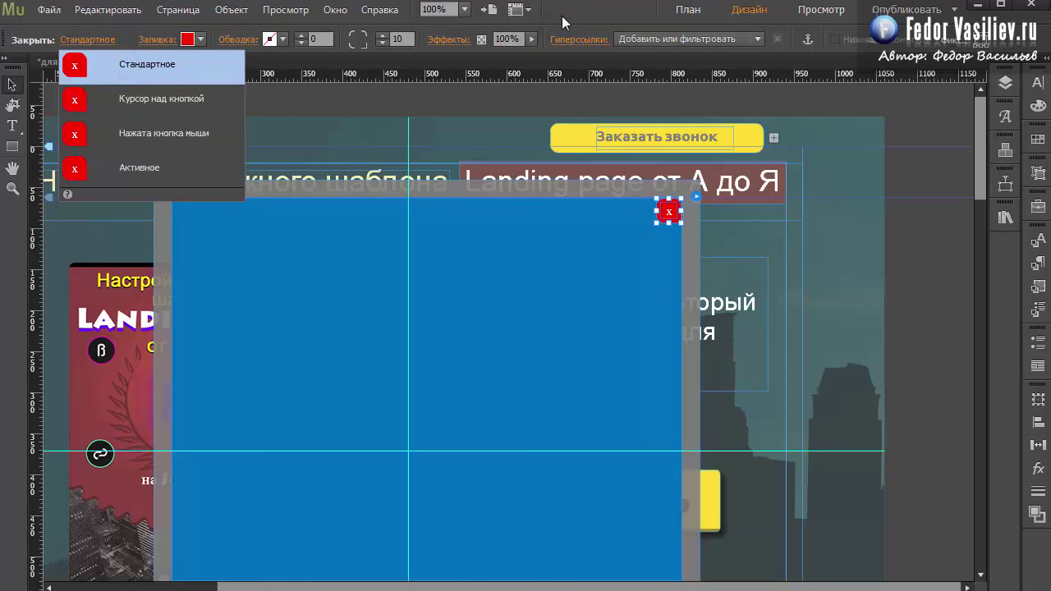
Narrow the lightbox container from both sides to about 370 px wide.
left_click(671, 242)
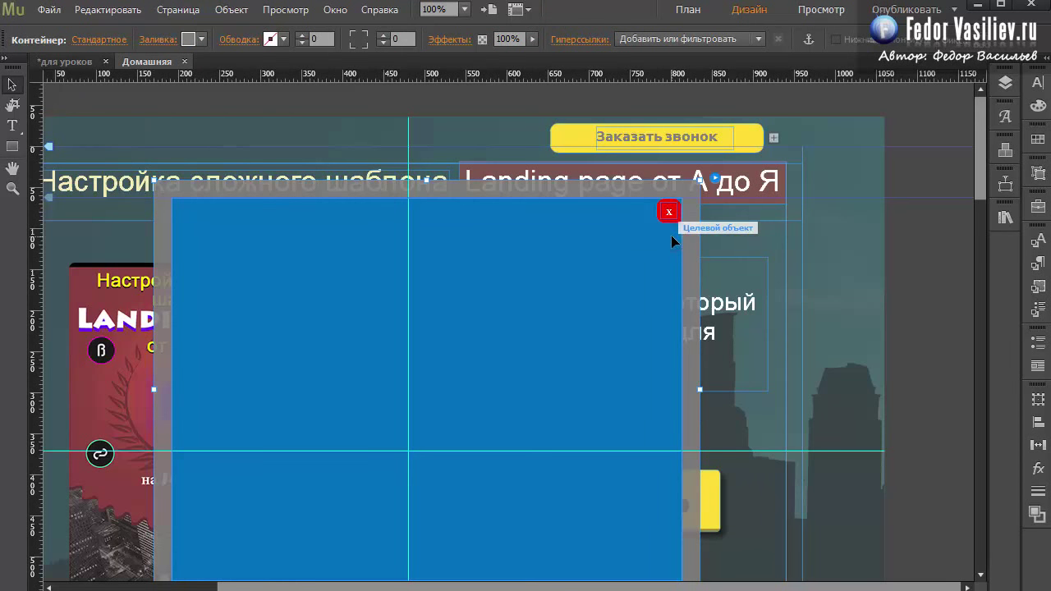
left_click(668, 212)
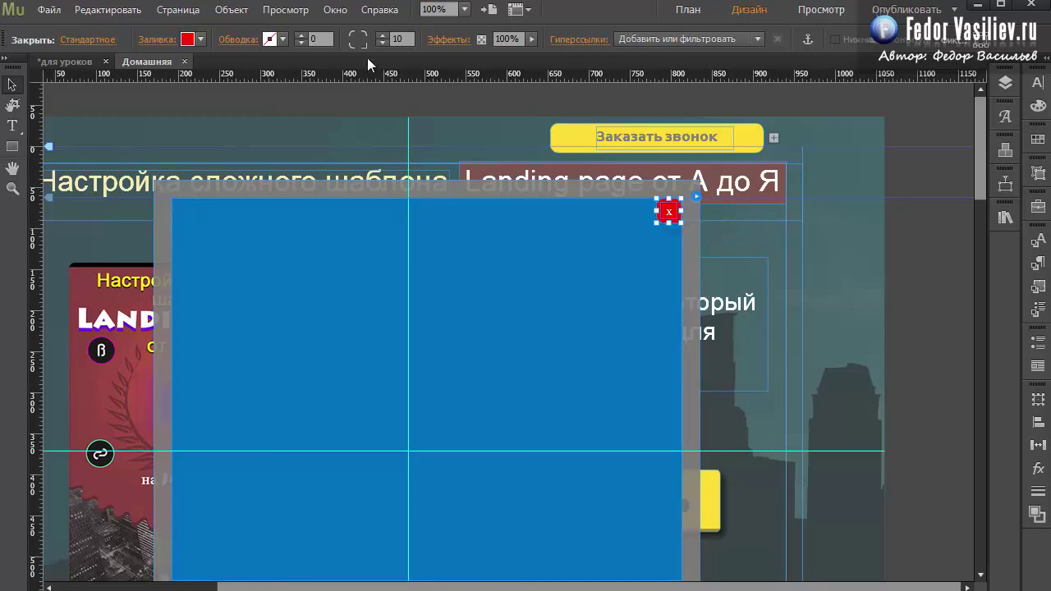
left_click(645, 243)
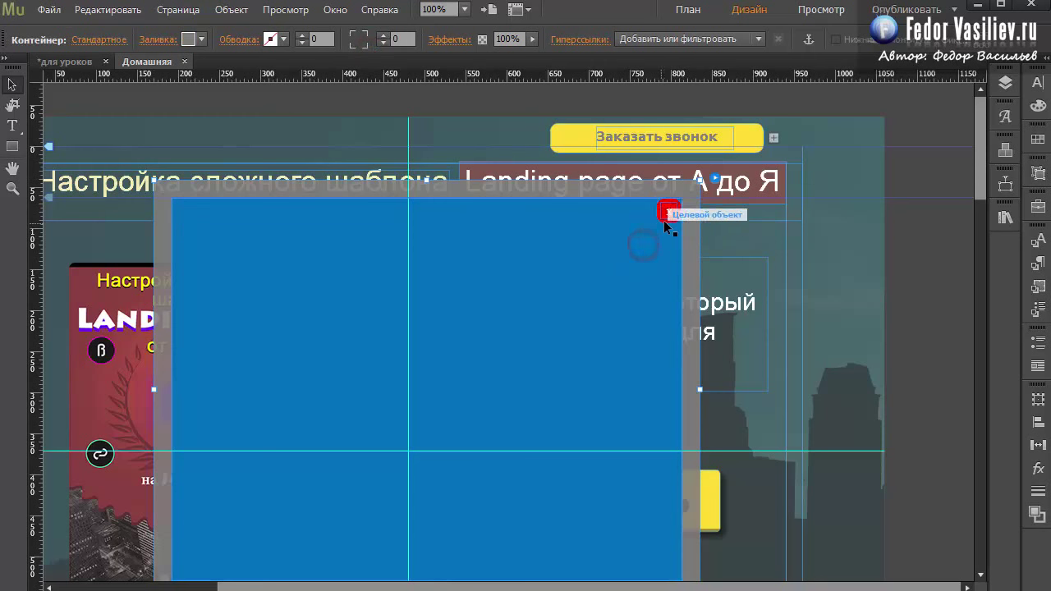
left_click_drag(700, 389, 719, 410)
left_click_drag(154, 389, 310, 404)
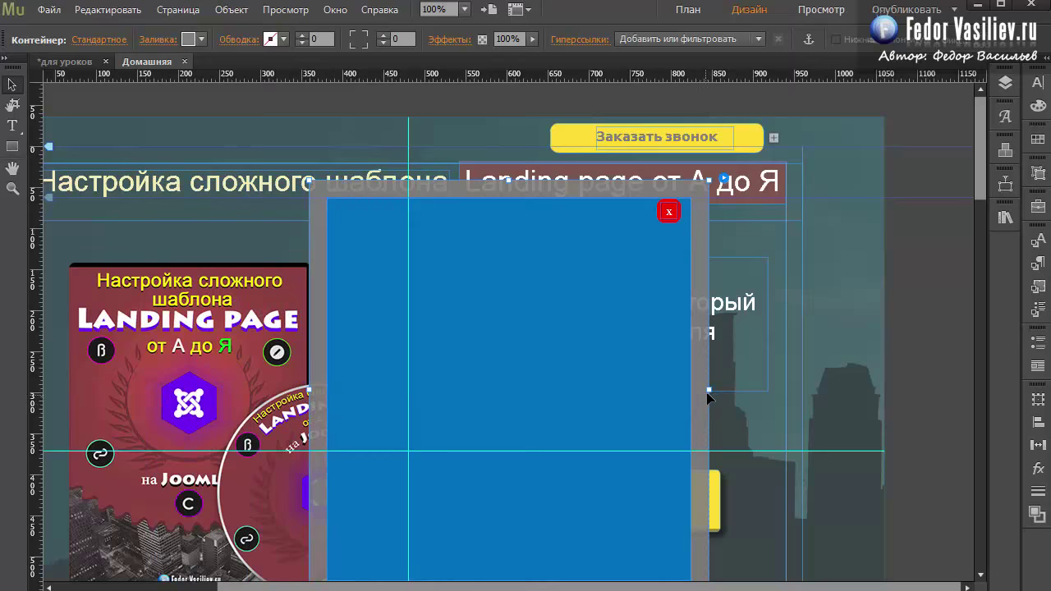
left_click_drag(708, 390, 616, 399)
Move the red close button into the upper-right corner of the narrowed lightbox's blue target area.
left_click(497, 295)
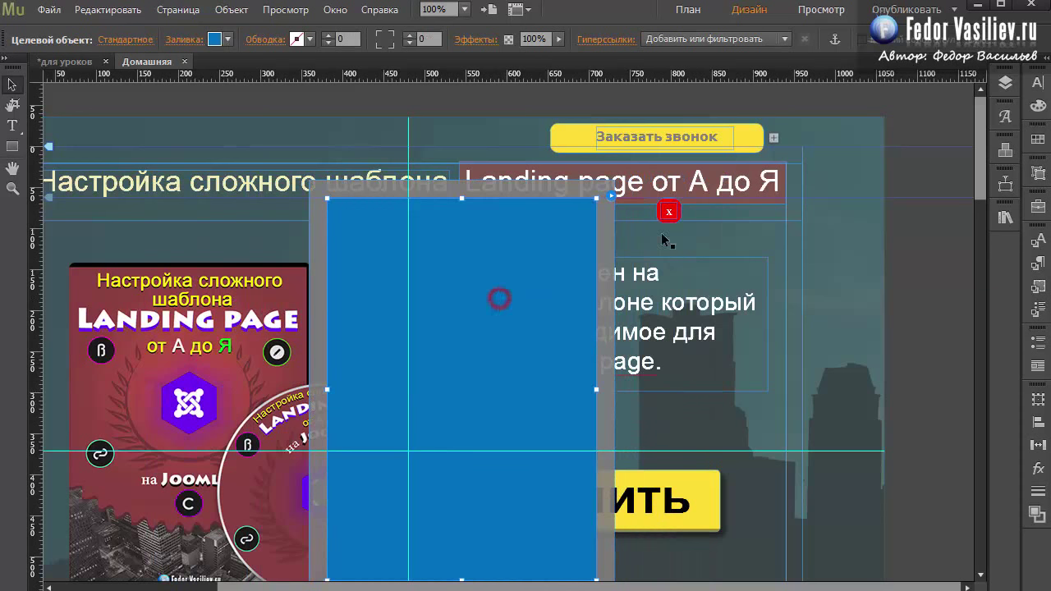
left_click_drag(978, 171, 979, 209)
scroll(979, 209, "up", 3)
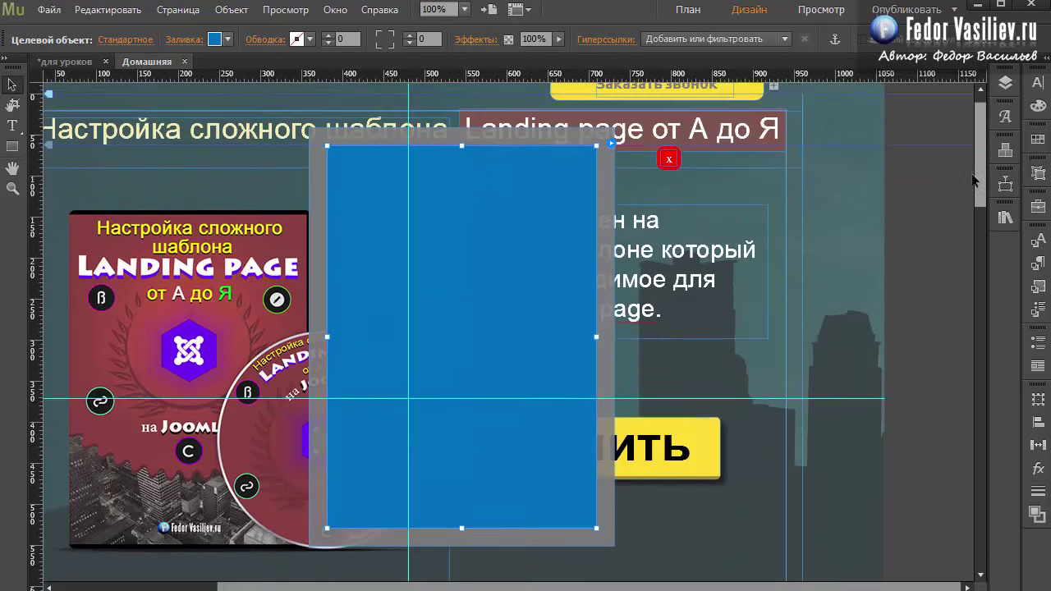
left_click(668, 162)
left_click_drag(668, 164, 584, 163)
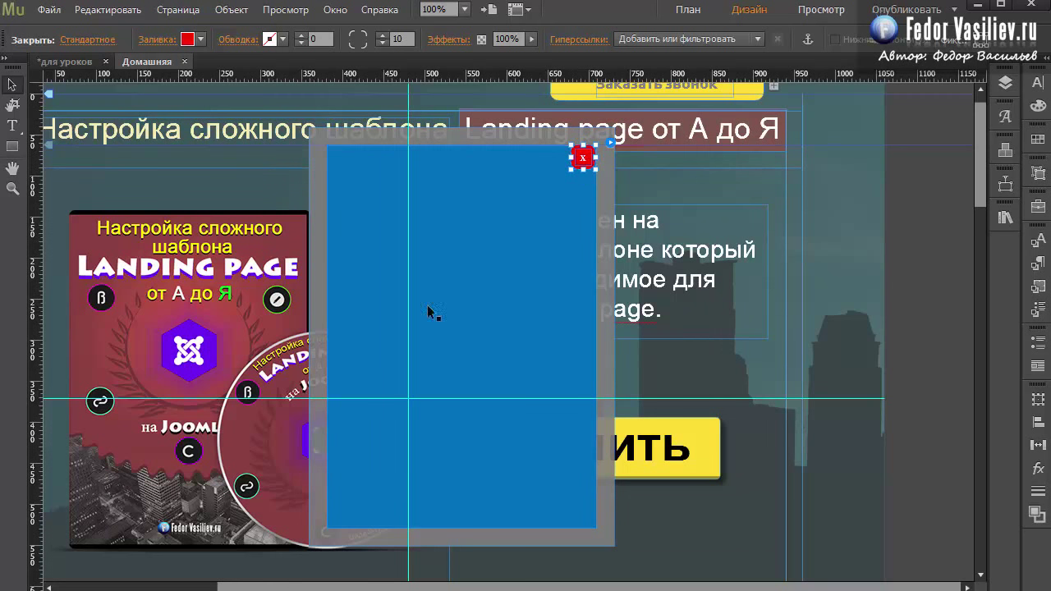
Preview the current page in the browser.
left_click(47, 10)
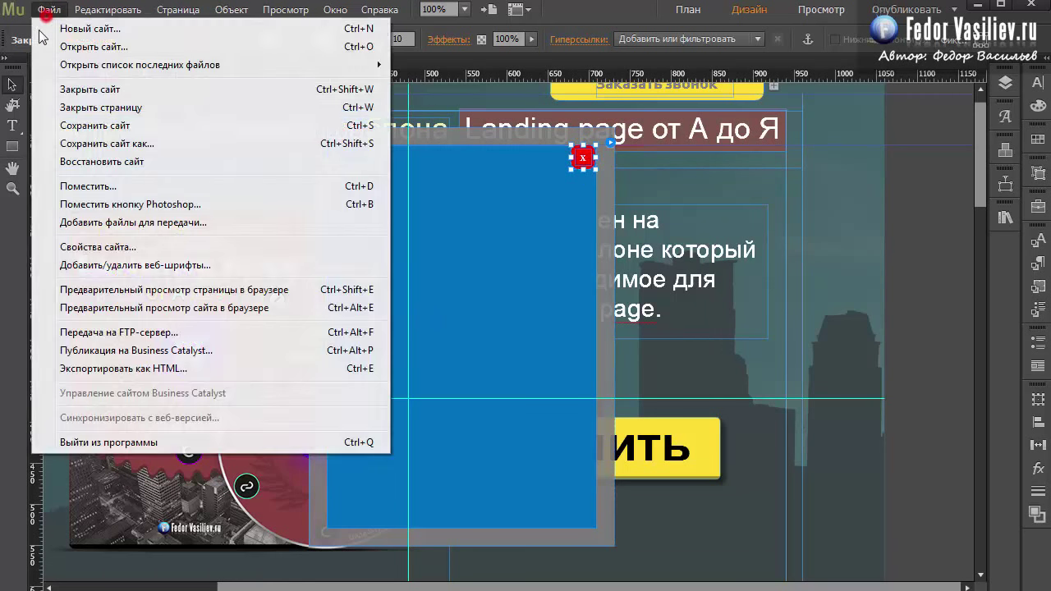
left_click(107, 290)
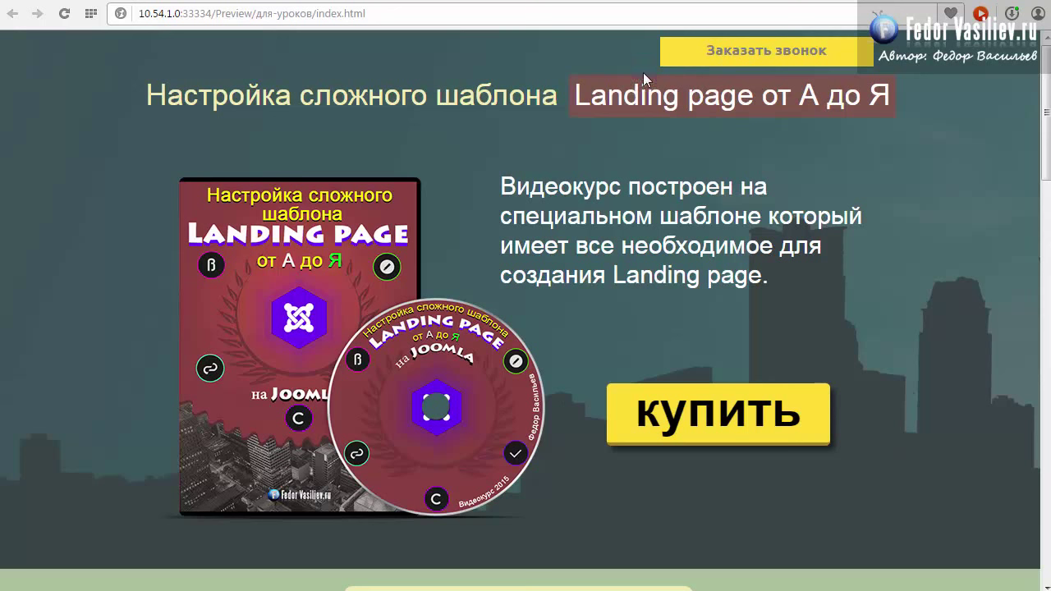
Return to Muse and round all corners of the «Заказать звонок» trigger's «Стандартное» state with a radius of 10.
left_click(723, 54)
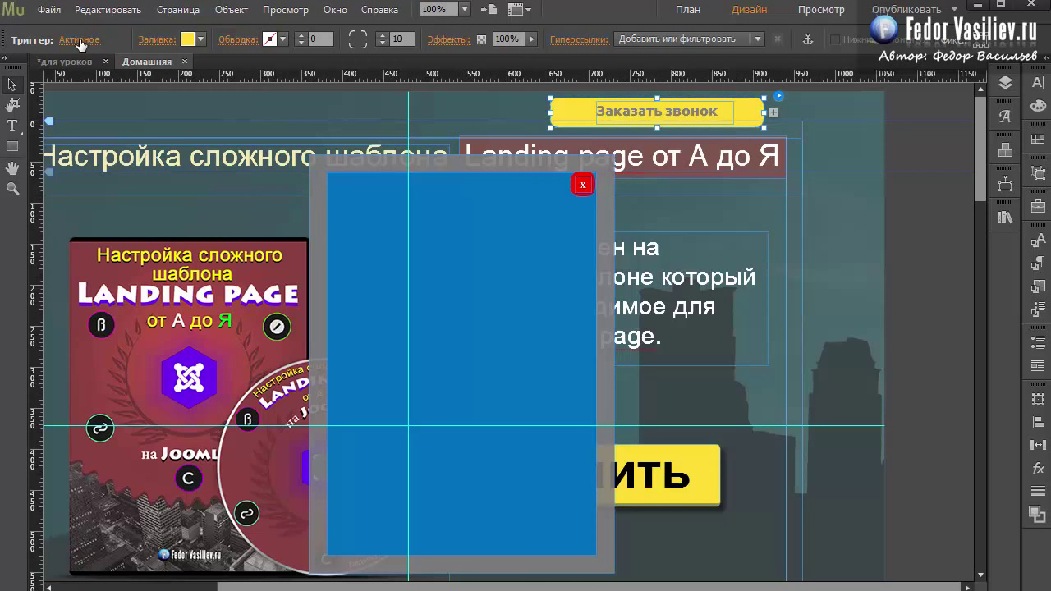
left_click(80, 43)
left_click(124, 69)
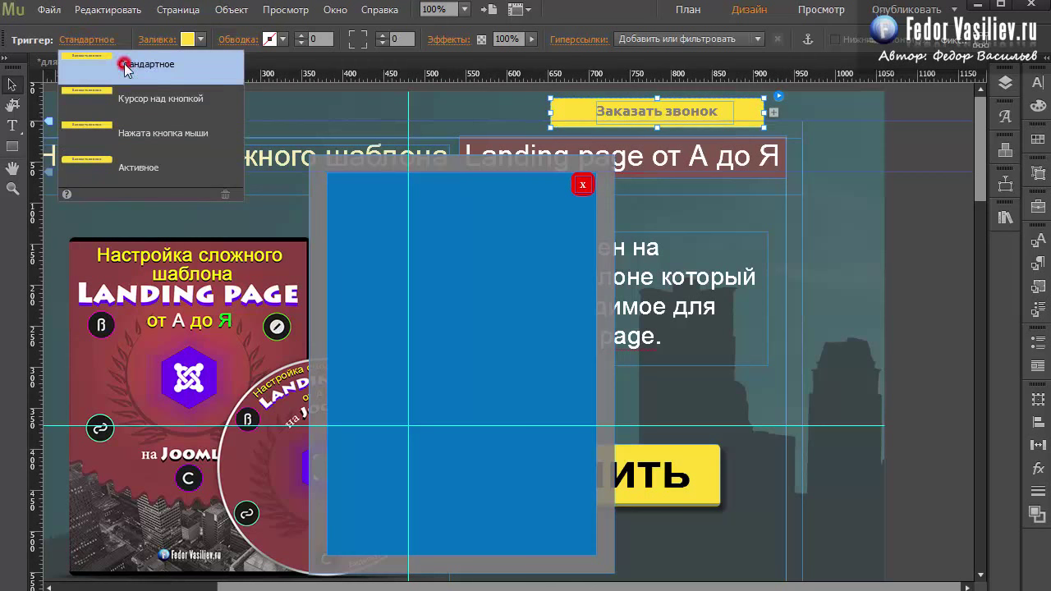
left_click(356, 38)
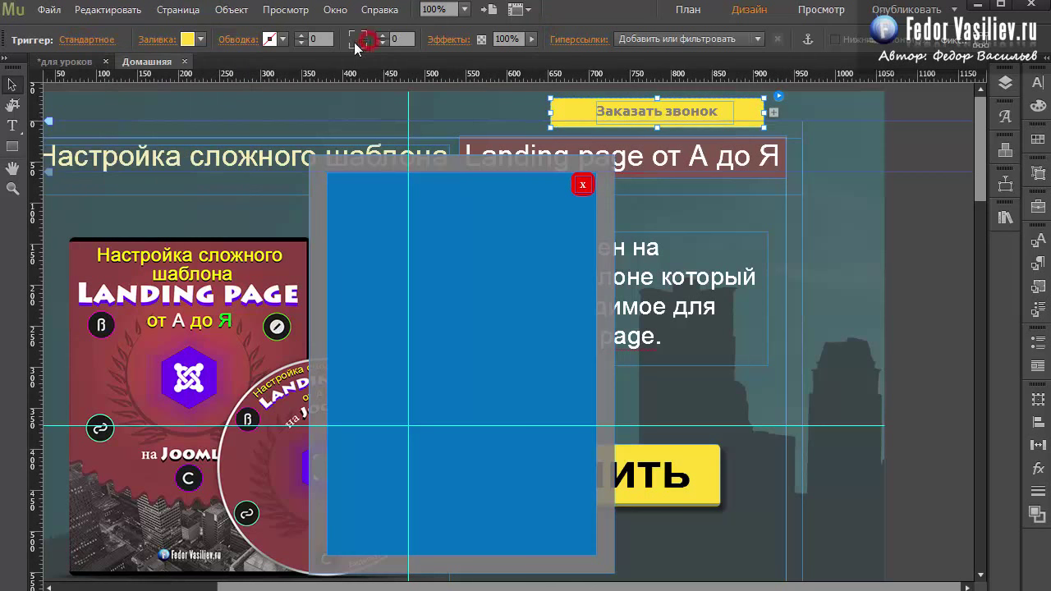
Check the trigger's states and darken the yellow fill of its «Курсор над кнопкой» state.
left_click(102, 39)
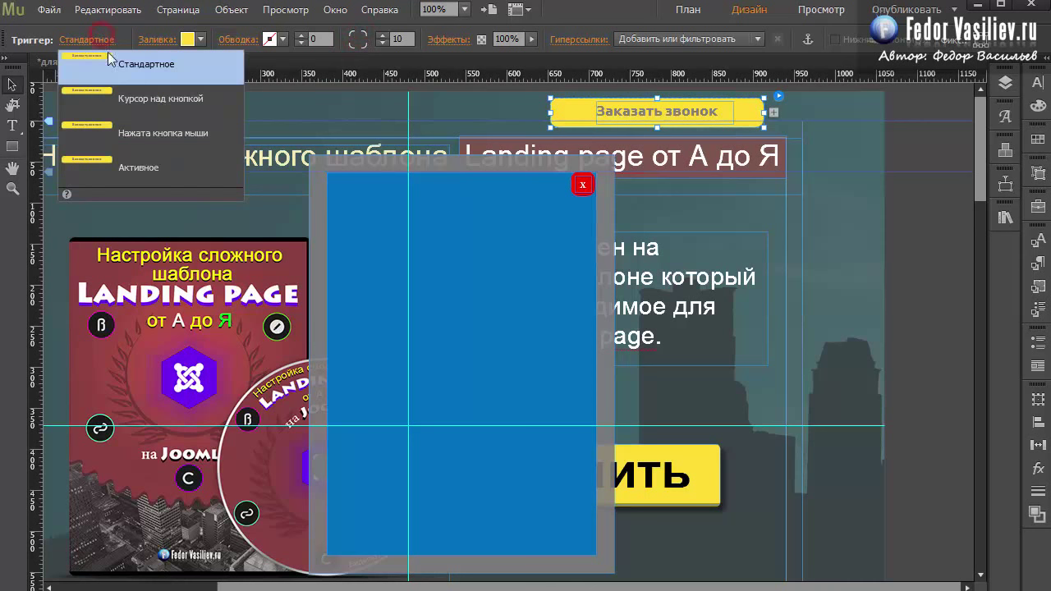
left_click(85, 97)
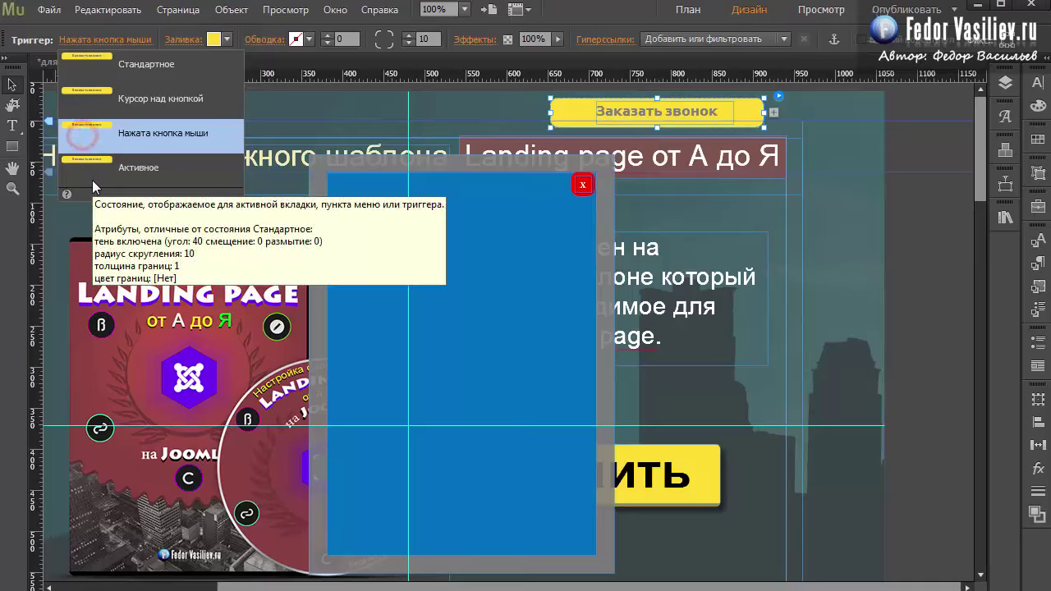
left_click(85, 169)
left_click(110, 65)
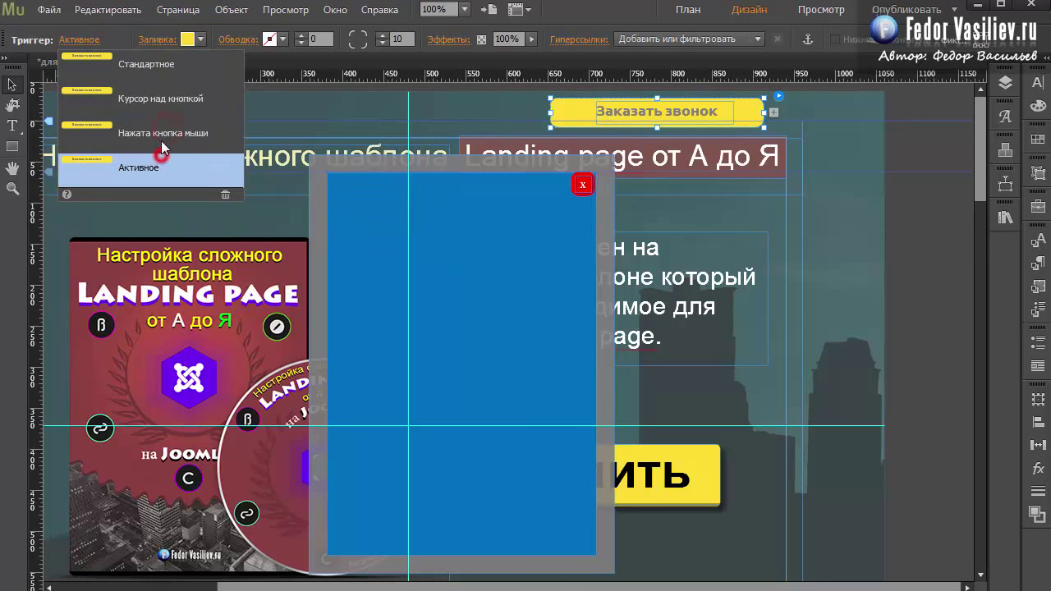
left_click(158, 98)
left_click(488, 111)
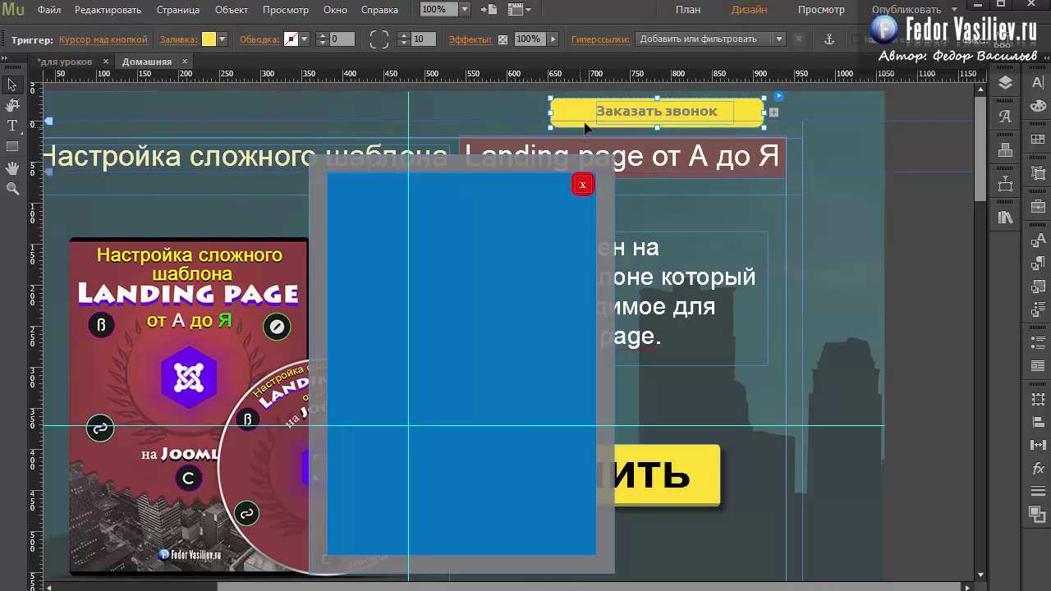
left_click(208, 39)
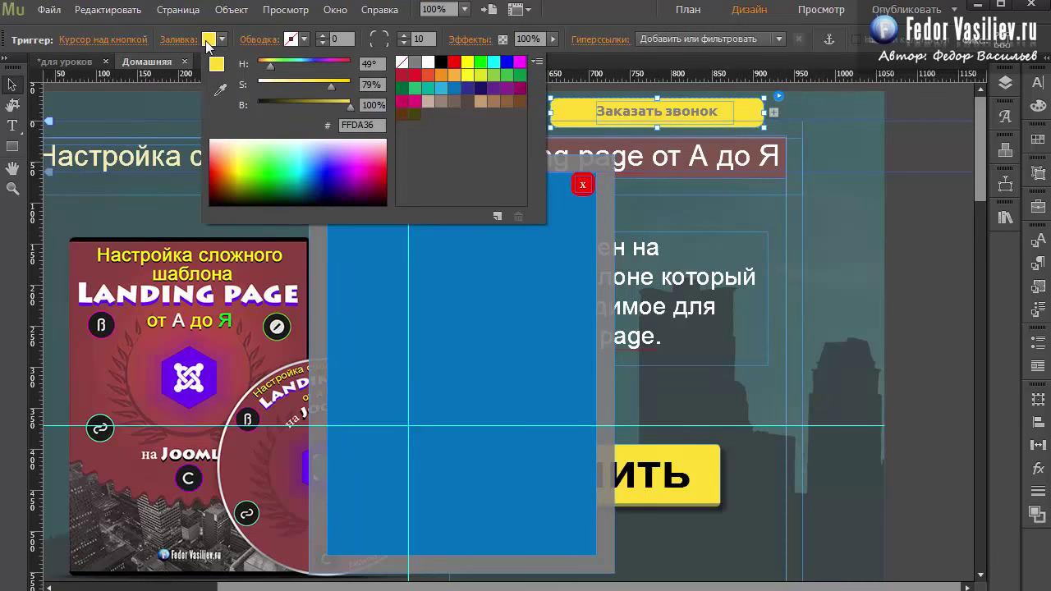
left_click_drag(350, 109, 331, 112)
left_click(189, 37)
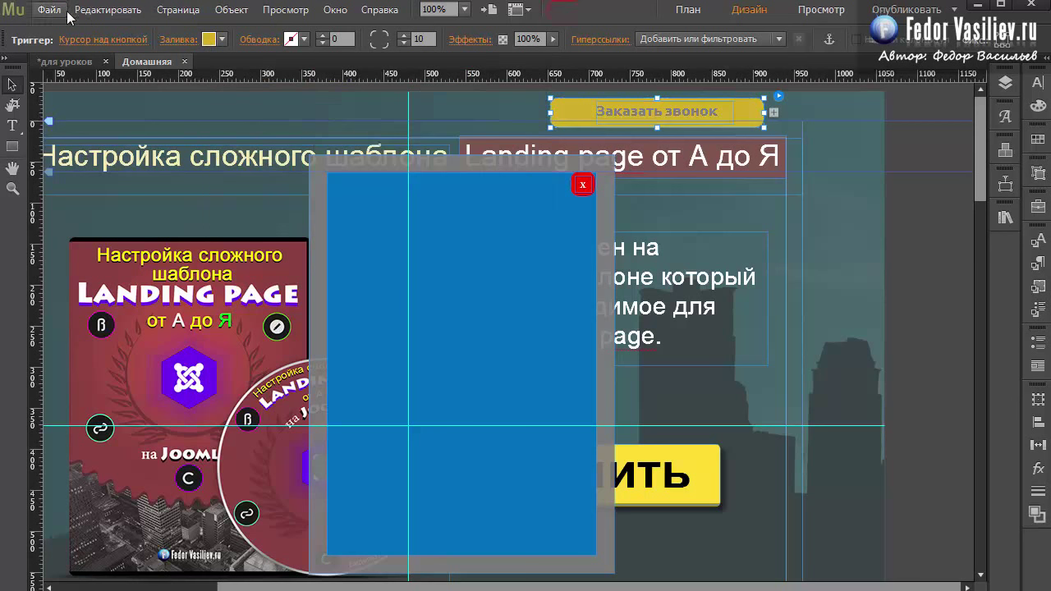
Preview the page in the browser to check the rounded trigger and its hover fill, and return to Muse.
left_click(50, 10)
left_click(174, 289)
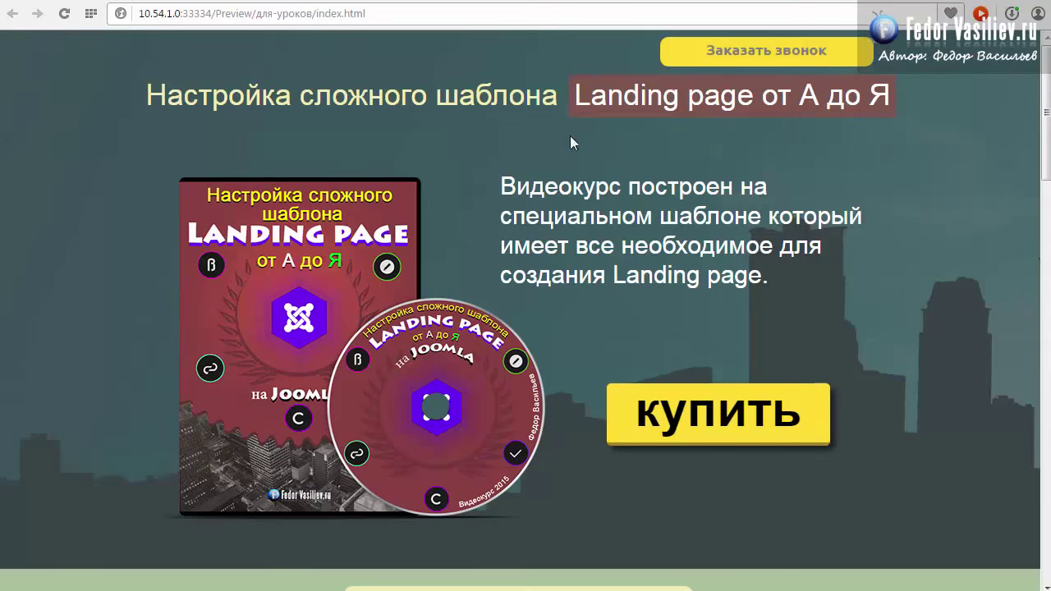
key("alt+Tab")
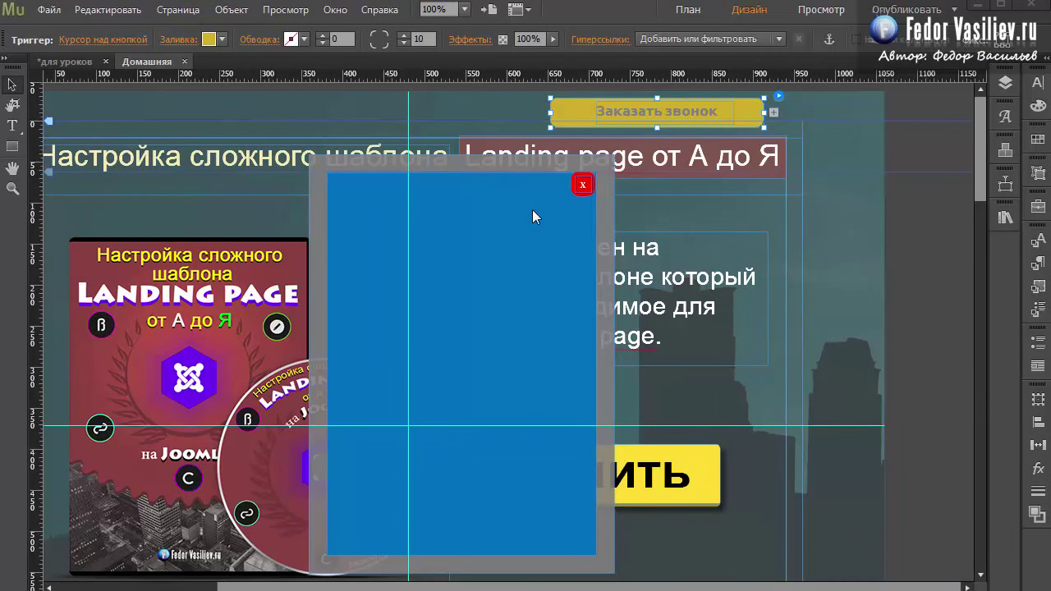
left_click(581, 185)
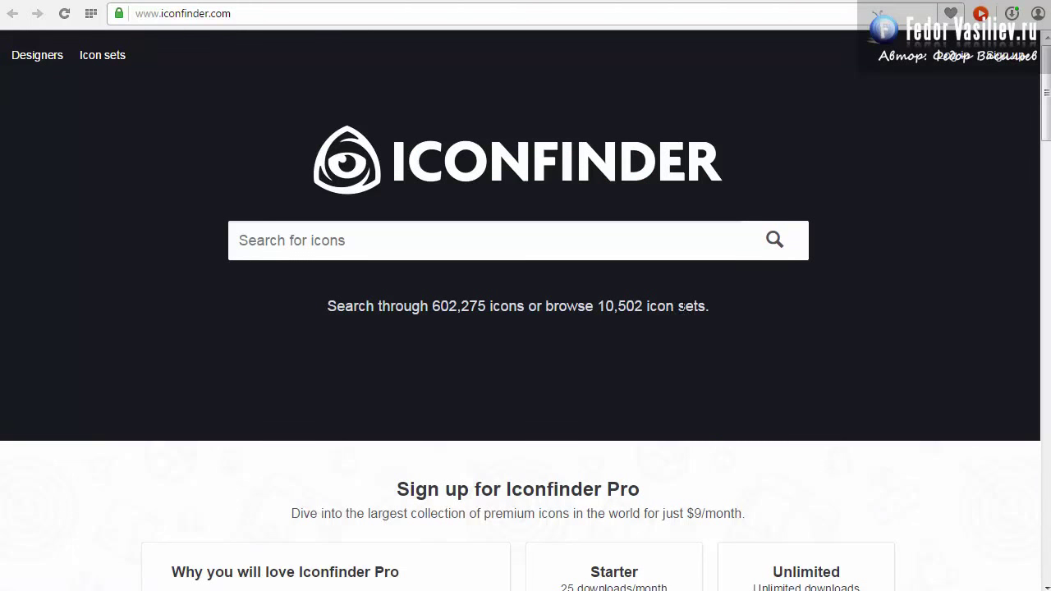
left_click(248, 14)
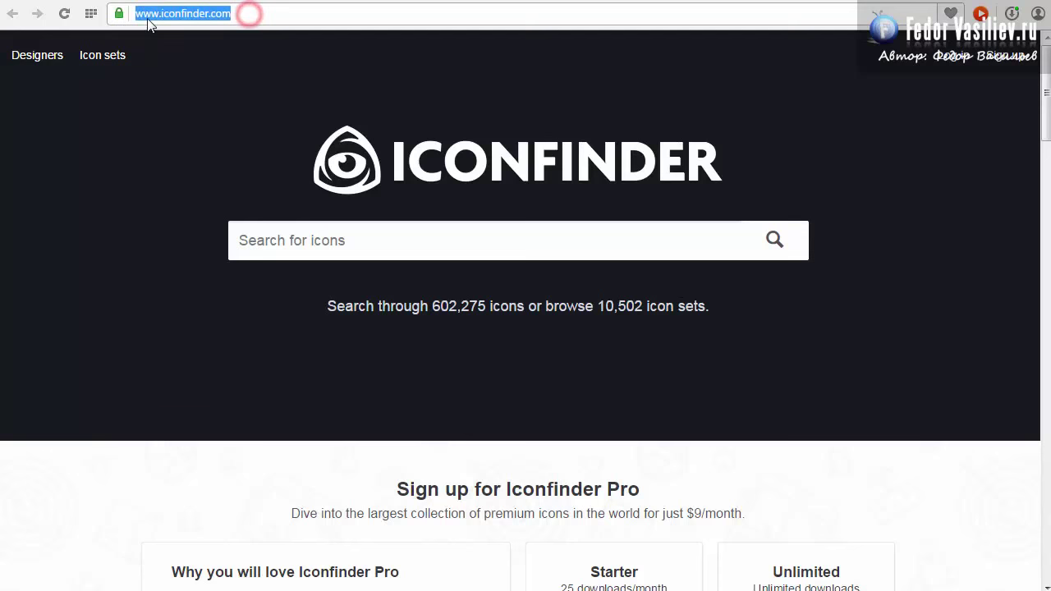
left_click(237, 13)
left_click(249, 14)
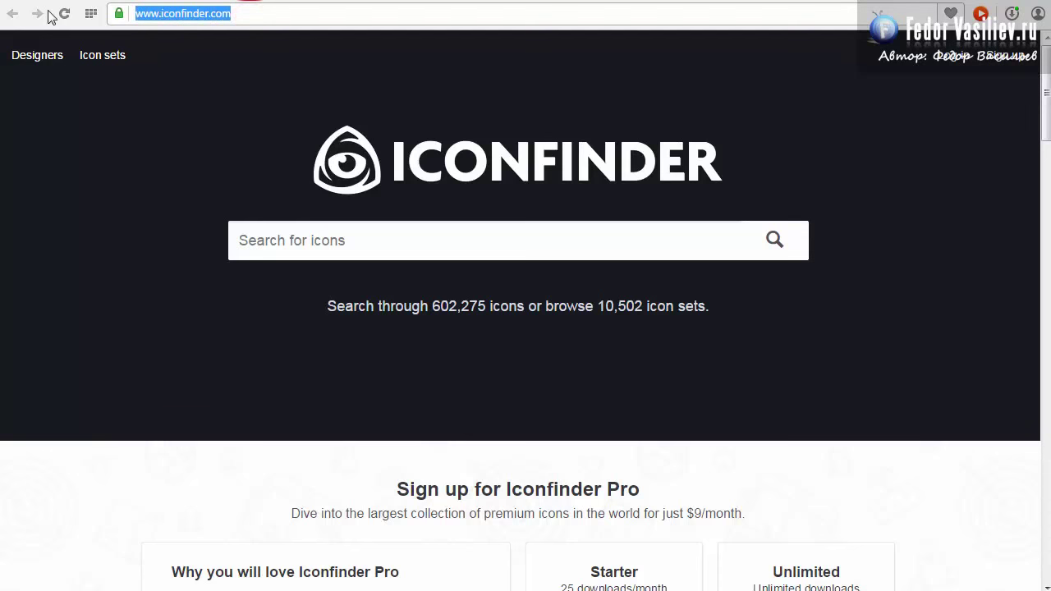
scroll(283, 238, "down", 8)
scroll(281, 237, "up", 8)
left_click(271, 239)
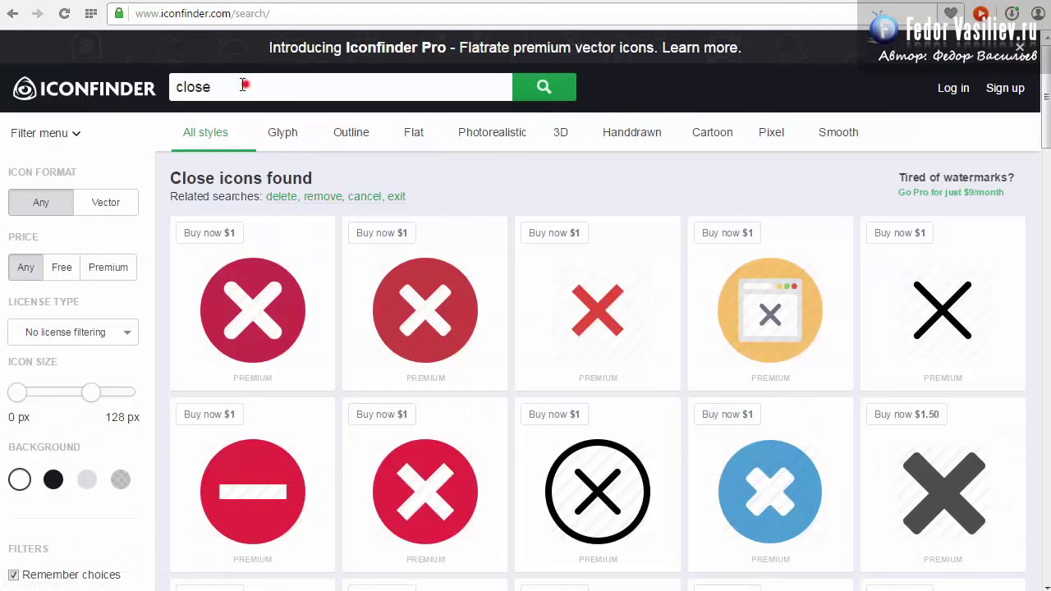
Download the glossy red square close icon as PNG and place it, scaled down, beside the lightbox in Muse.
left_click_drag(243, 86, 173, 88)
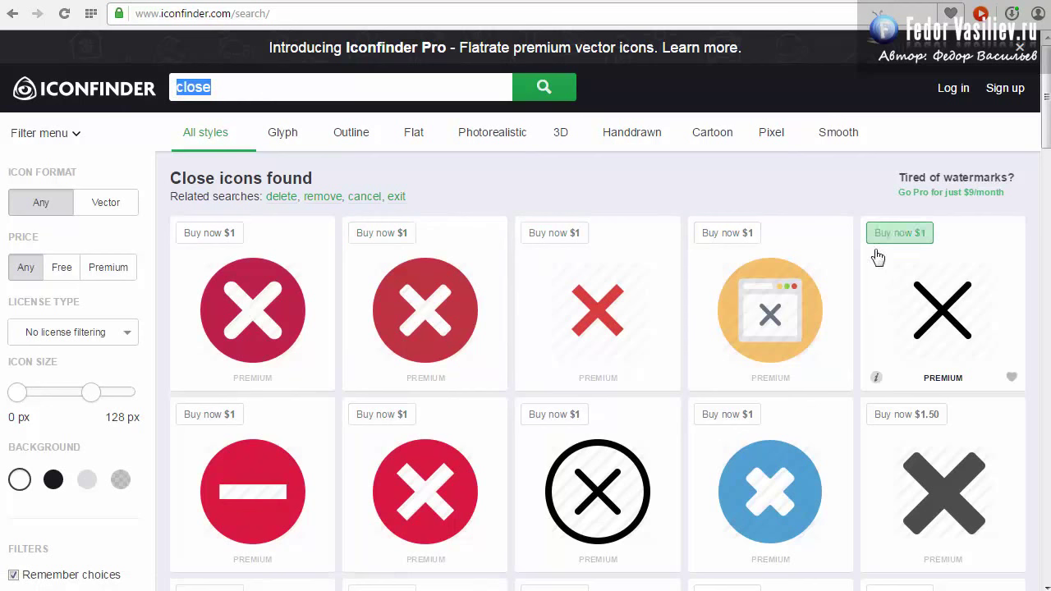
left_click_drag(1047, 125, 1047, 349)
left_click_drag(614, 254, 614, 253)
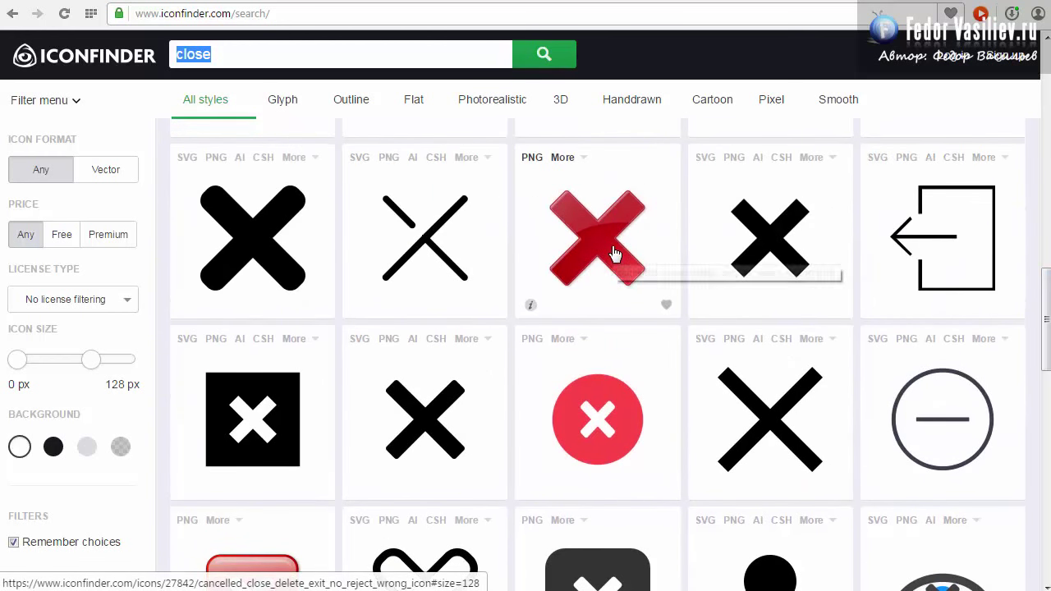
scroll(1035, 283, "down", 4)
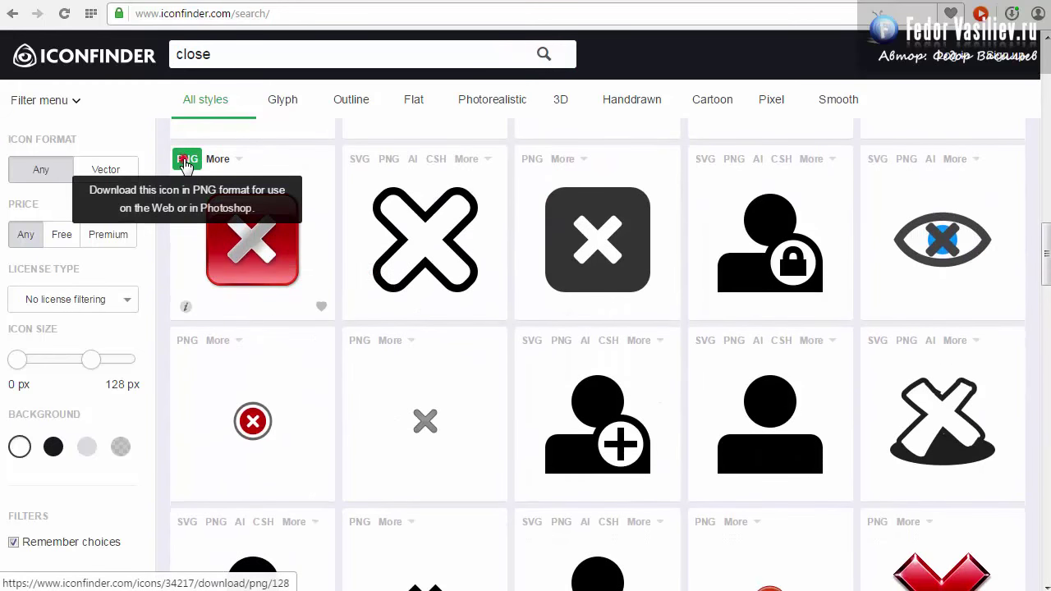
left_click(186, 161)
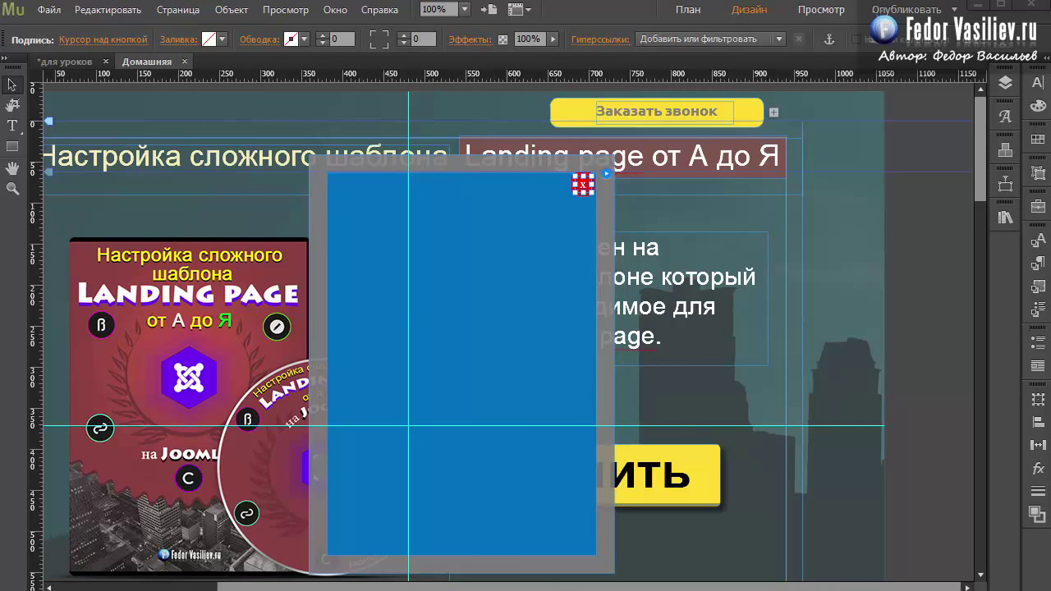
left_click_drag(235, 310, 702, 410)
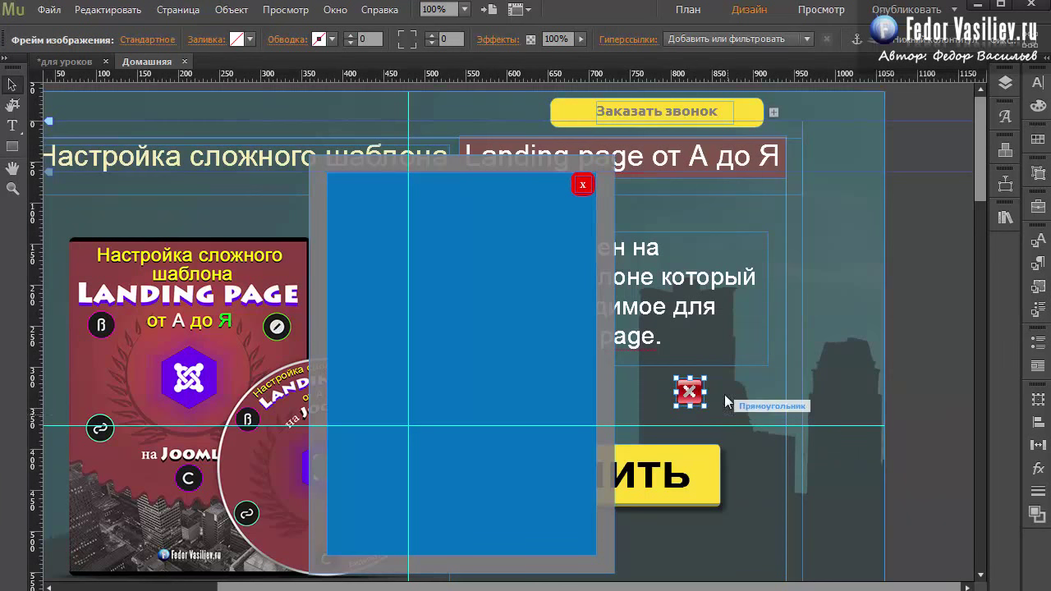
Delete the "x" text from the label of the lightbox's red close button.
left_click(581, 188)
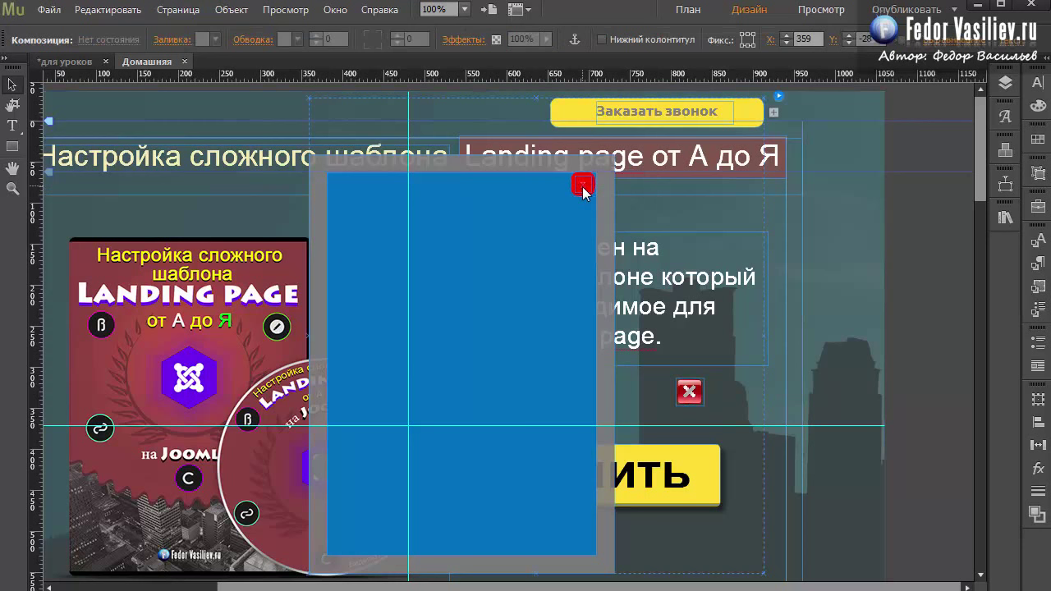
left_click(581, 193)
left_click(582, 197)
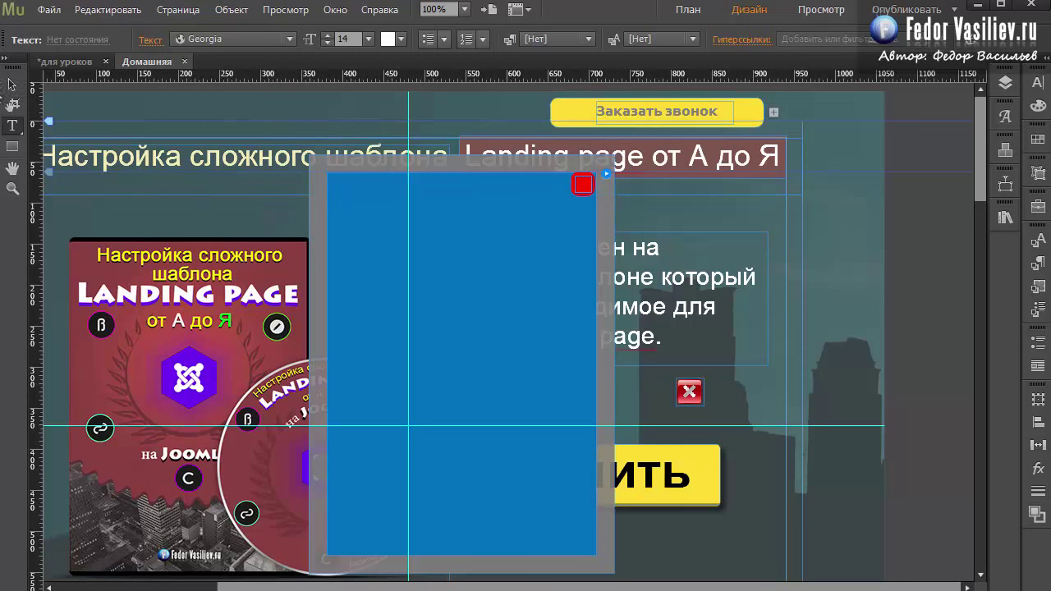
left_click(11, 85)
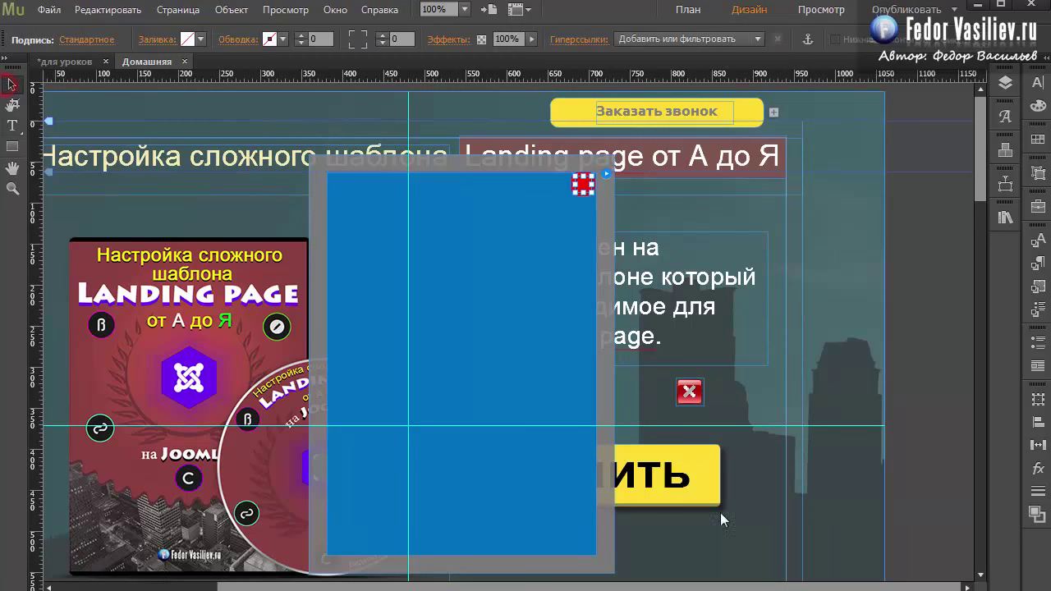
Cut the placed close icon and paste it inline into the close button's empty text label.
left_click(688, 399)
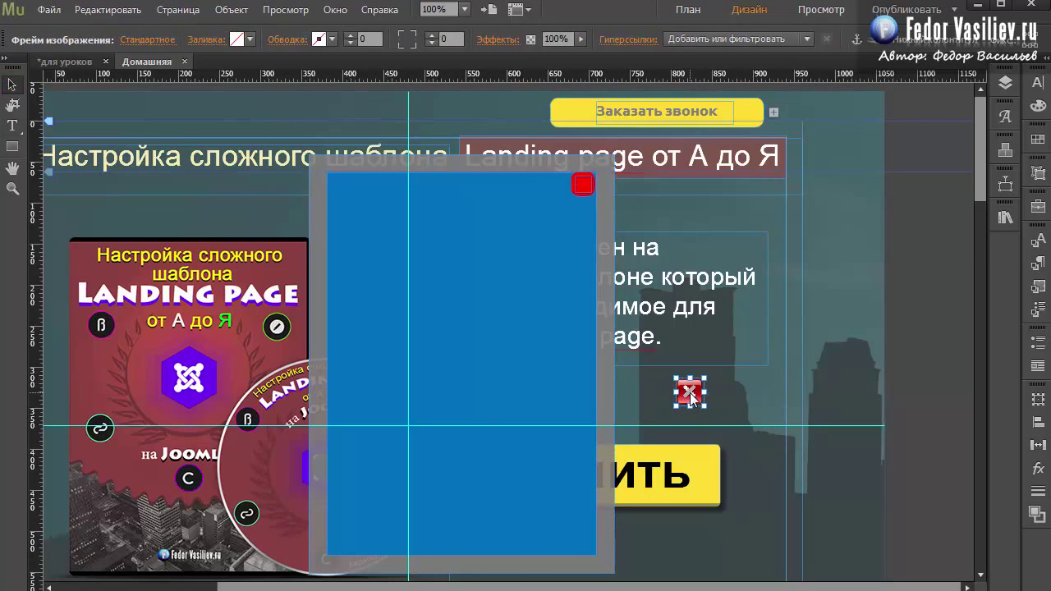
right_click(691, 398)
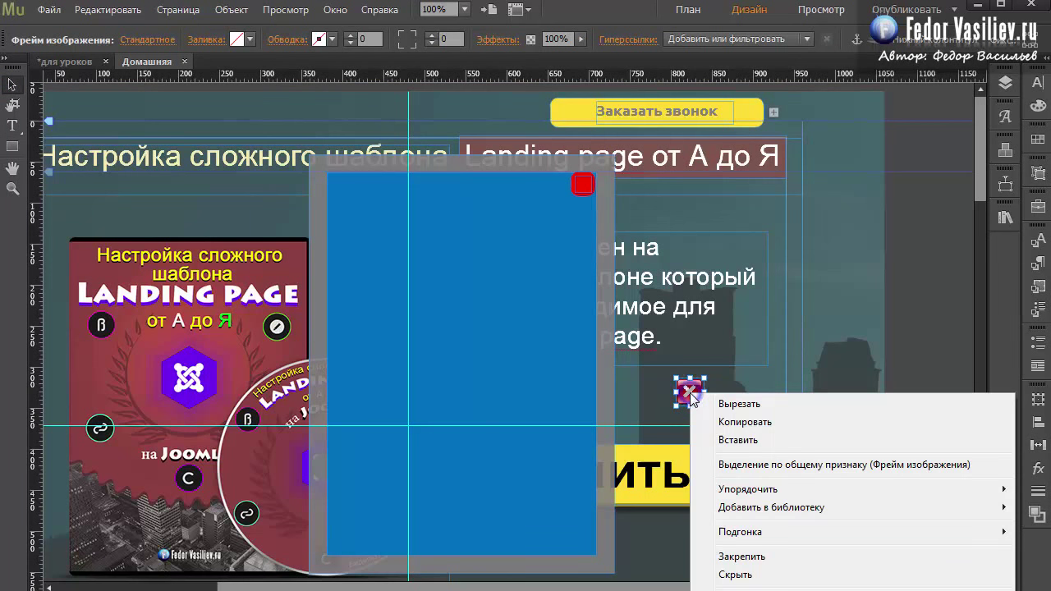
left_click(736, 401)
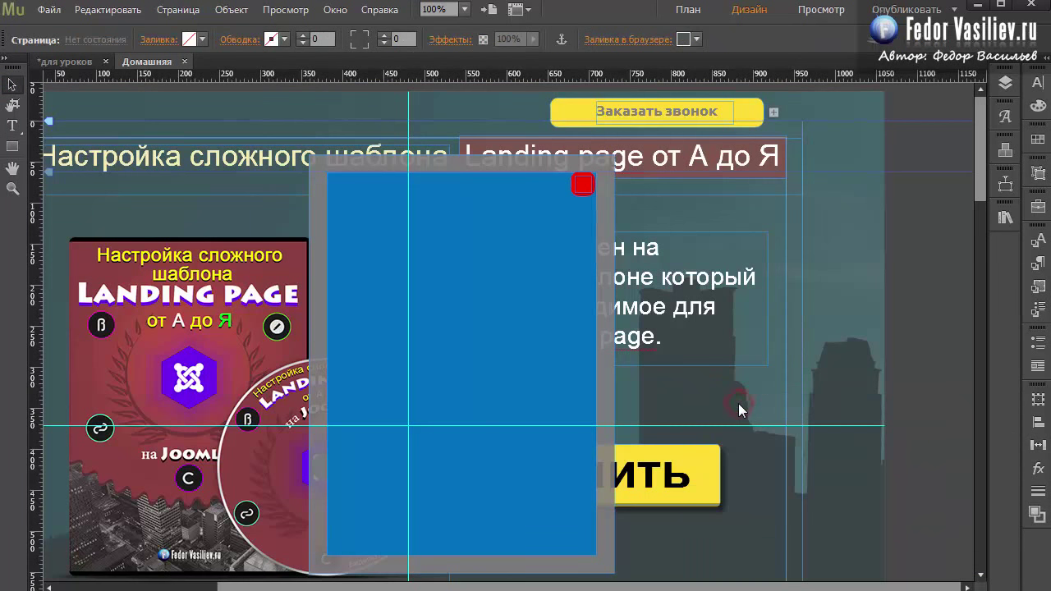
left_click(583, 187)
left_click(582, 189)
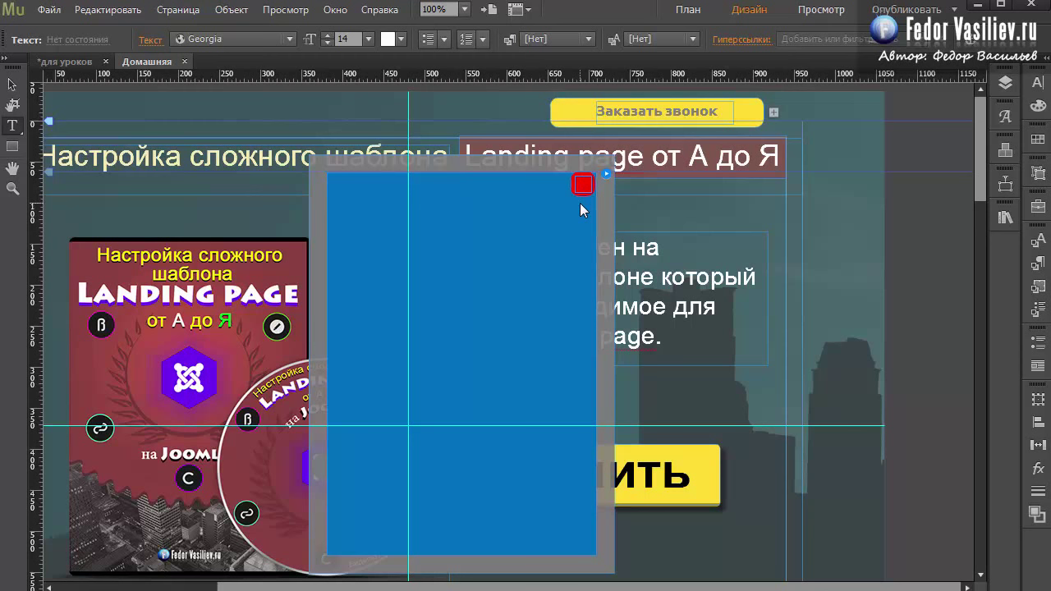
left_click(580, 201)
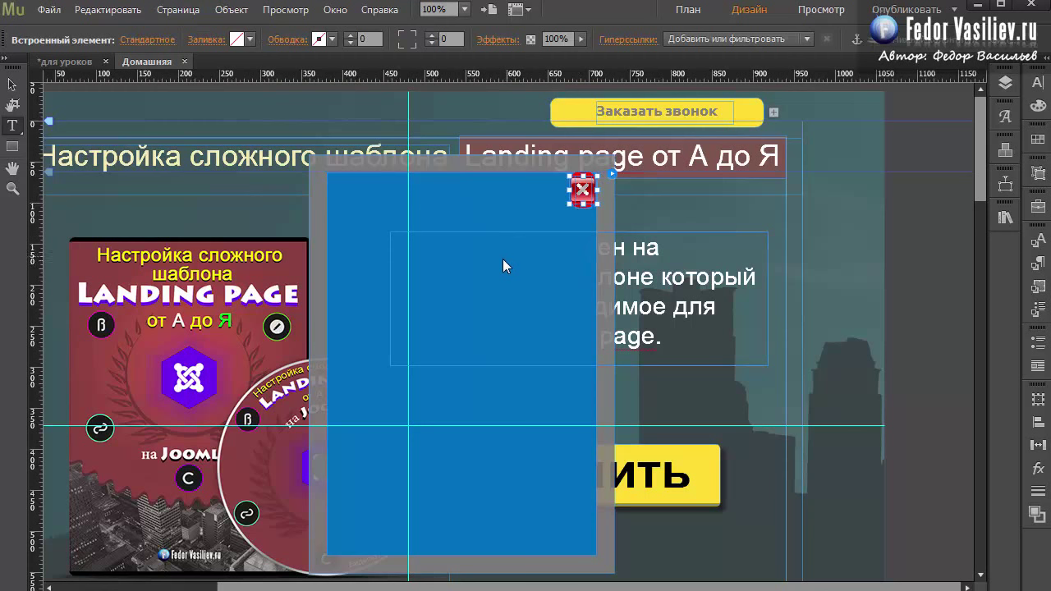
Widen the close button to about 41 px around the pasted icon.
left_click(11, 84)
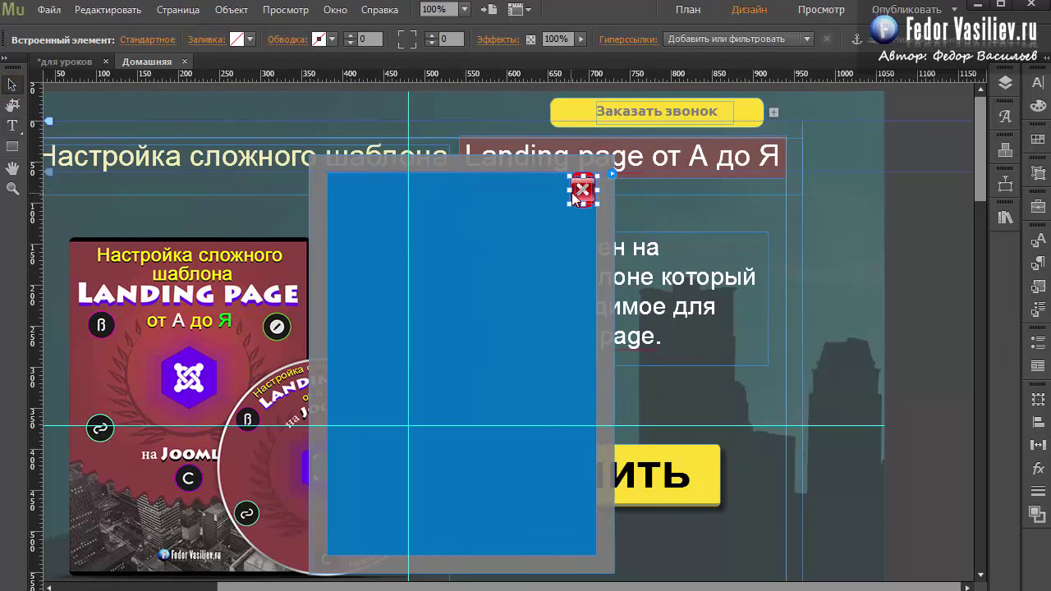
left_click(573, 198)
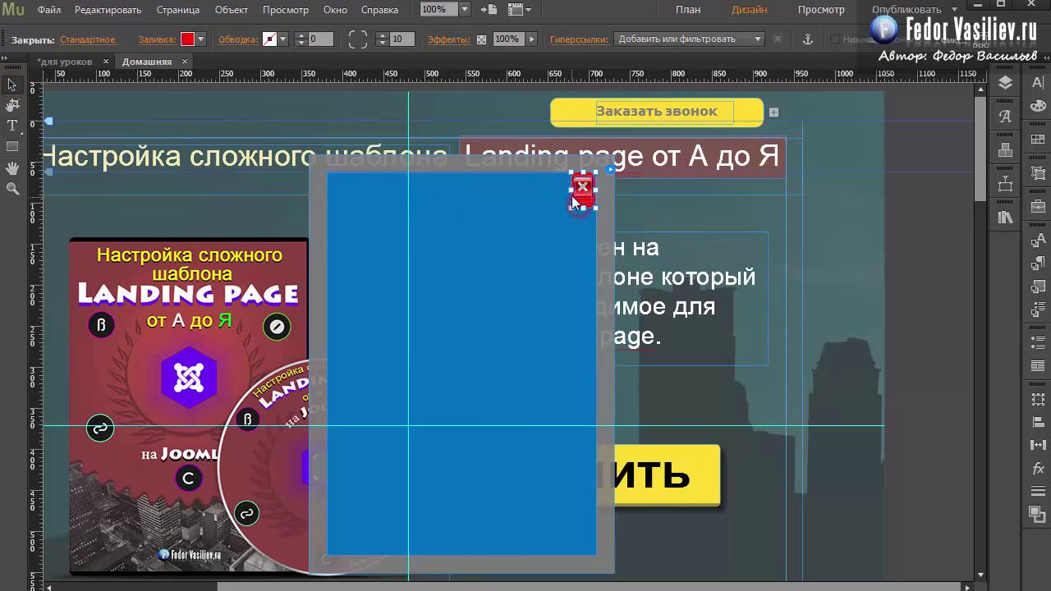
left_click_drag(573, 198, 565, 198)
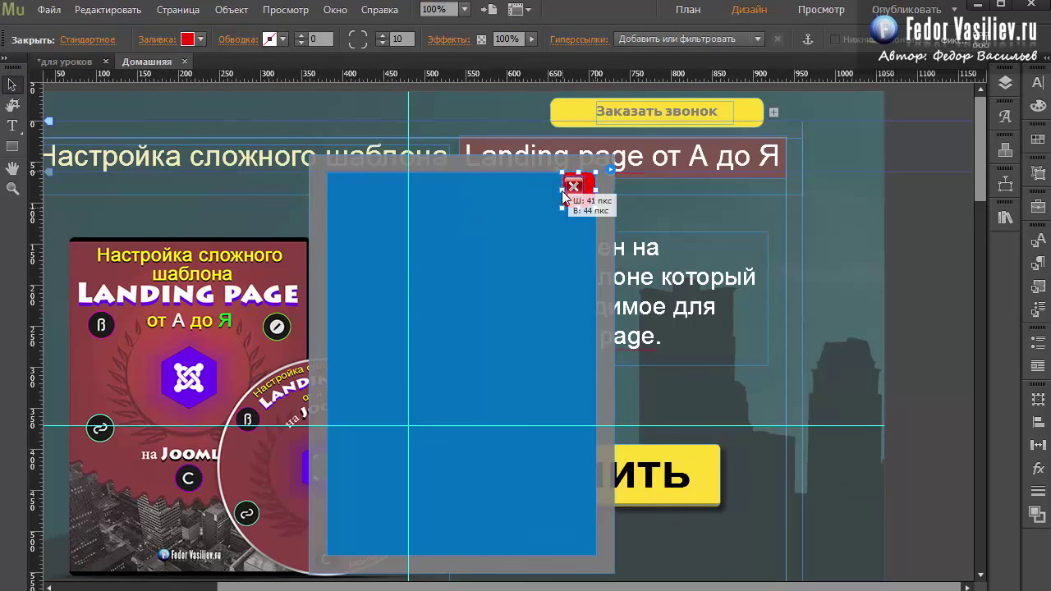
Set the corner radius of the lightbox's close button to 0.
left_click(579, 196)
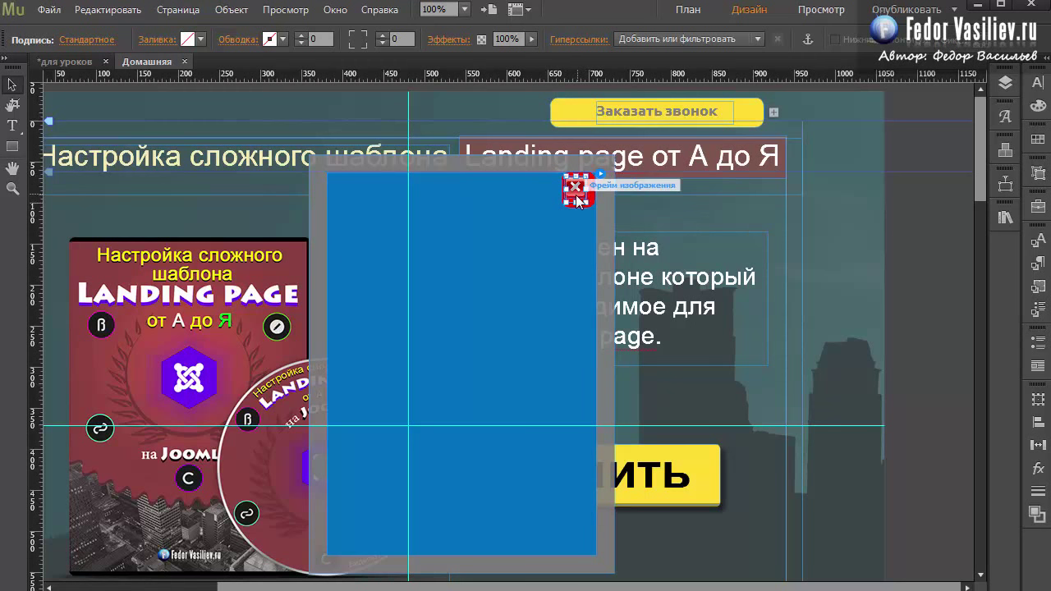
left_click(581, 193)
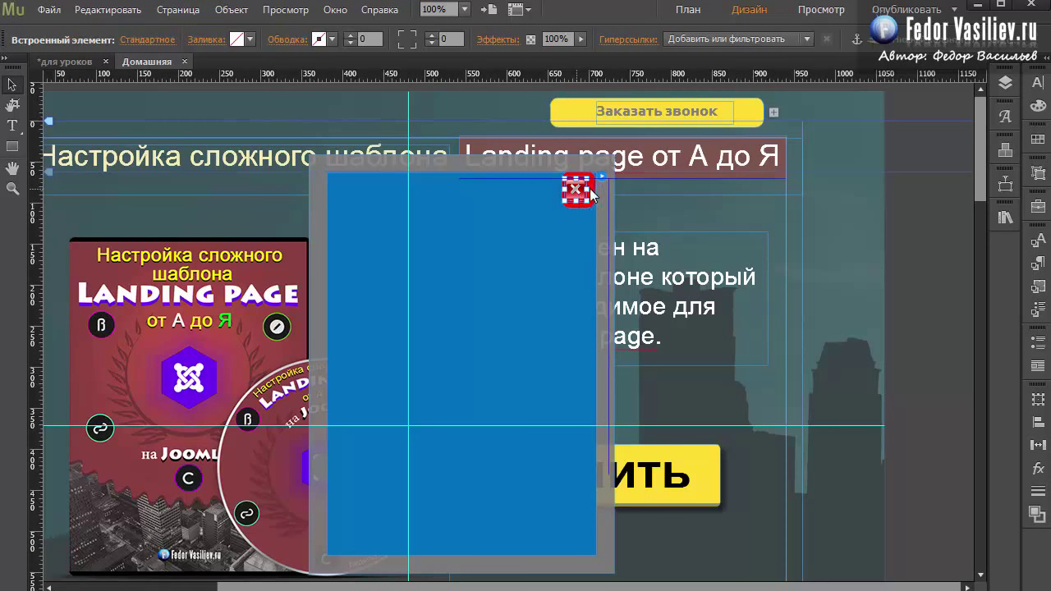
left_click(582, 205)
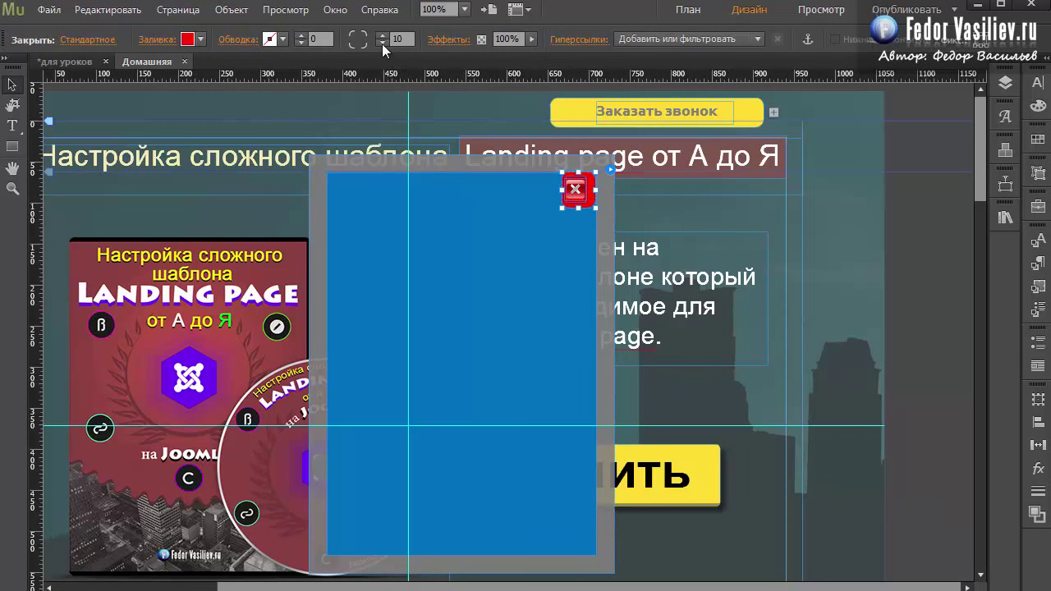
type("0")
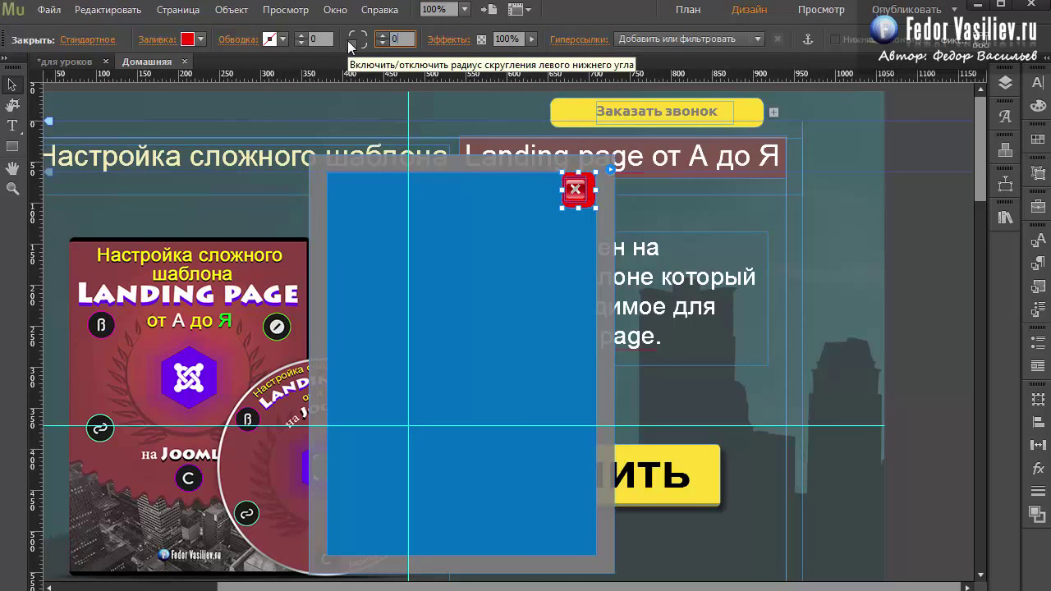
key("Return")
Remove the red fill from the lightbox's close button so that only its icon is drawn.
left_click(93, 40)
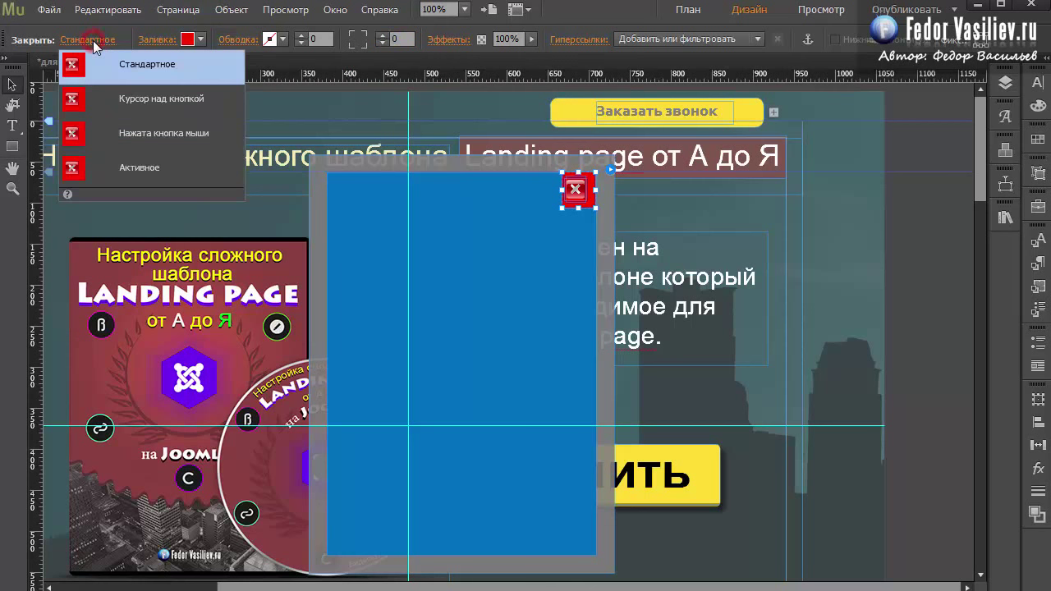
left_click(92, 40)
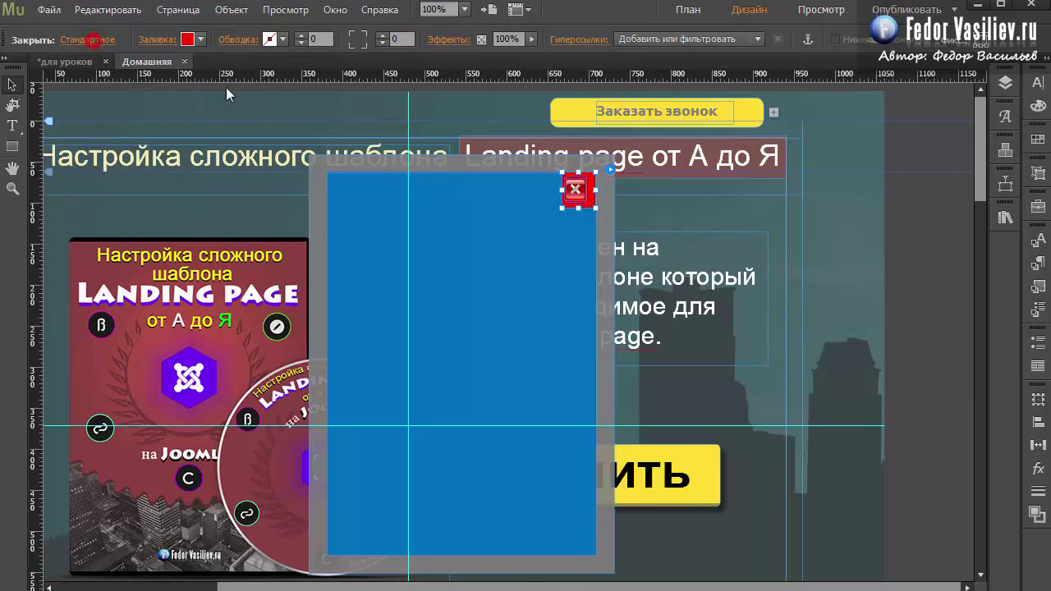
left_click(269, 40)
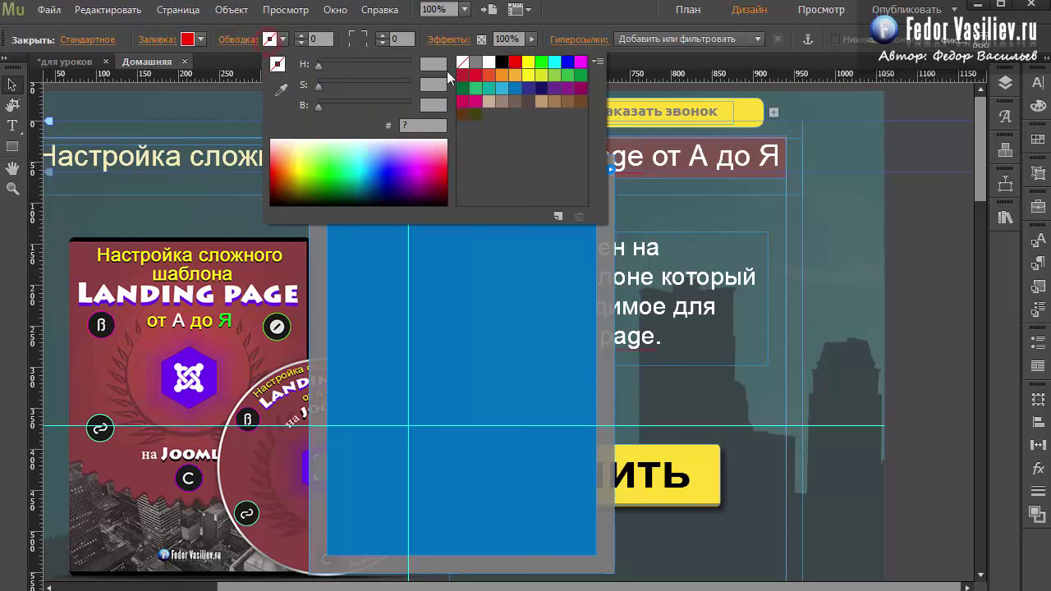
left_click(559, 17)
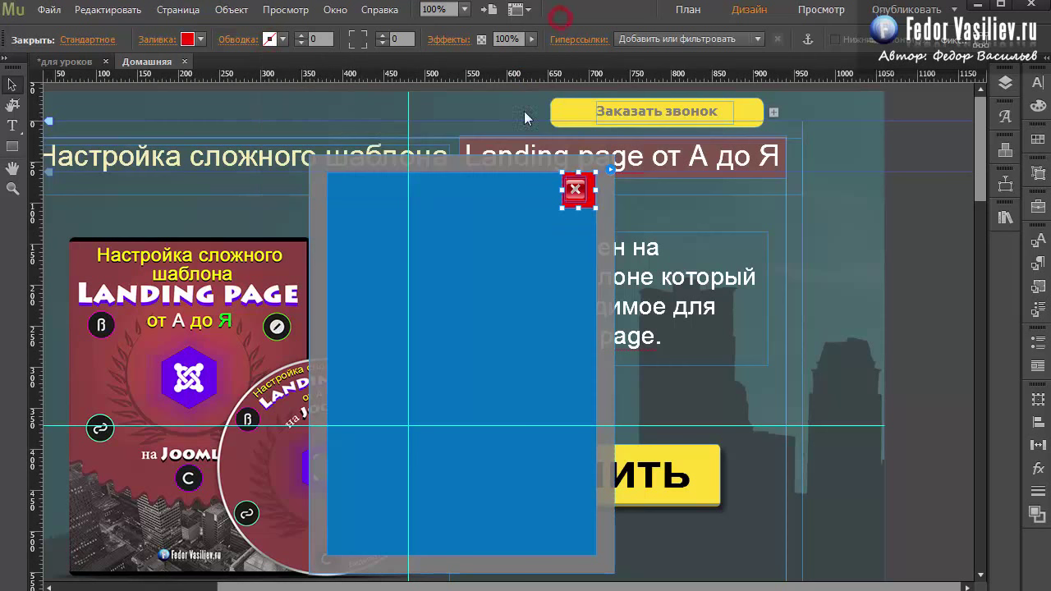
left_click(187, 40)
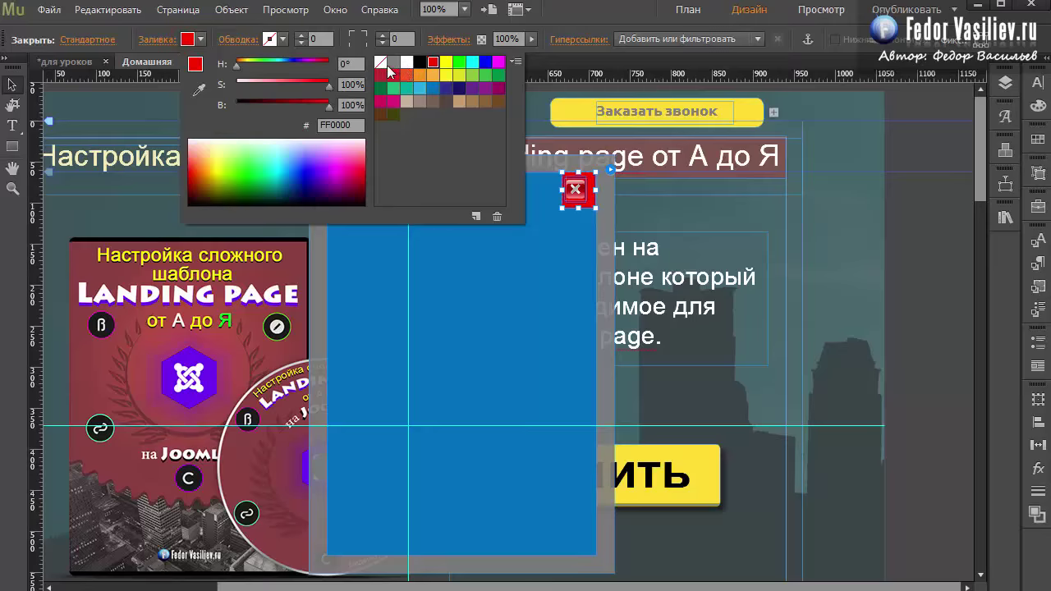
left_click(380, 61)
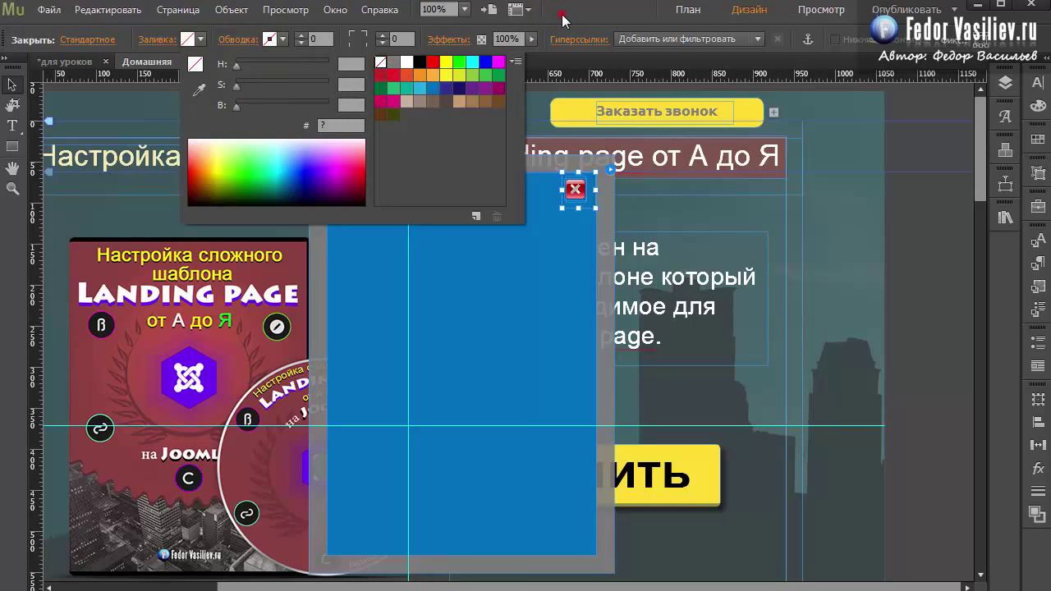
left_click(561, 14)
In the «Стандартное» state, shrink the close button around its icon and place it at the blue target area's upper-right corner.
left_click(67, 40)
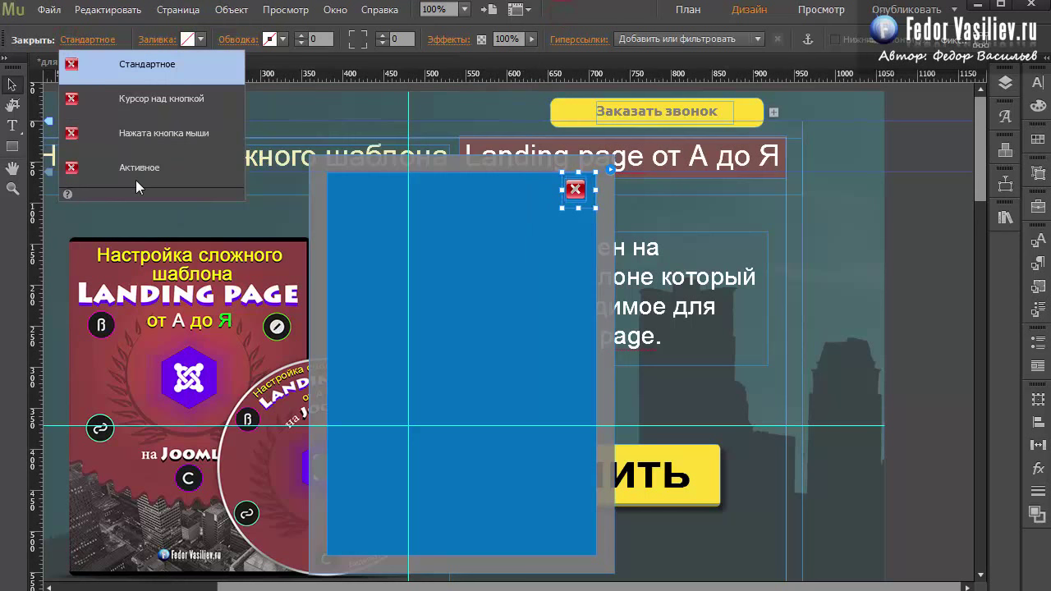
left_click(129, 64)
left_click(572, 212)
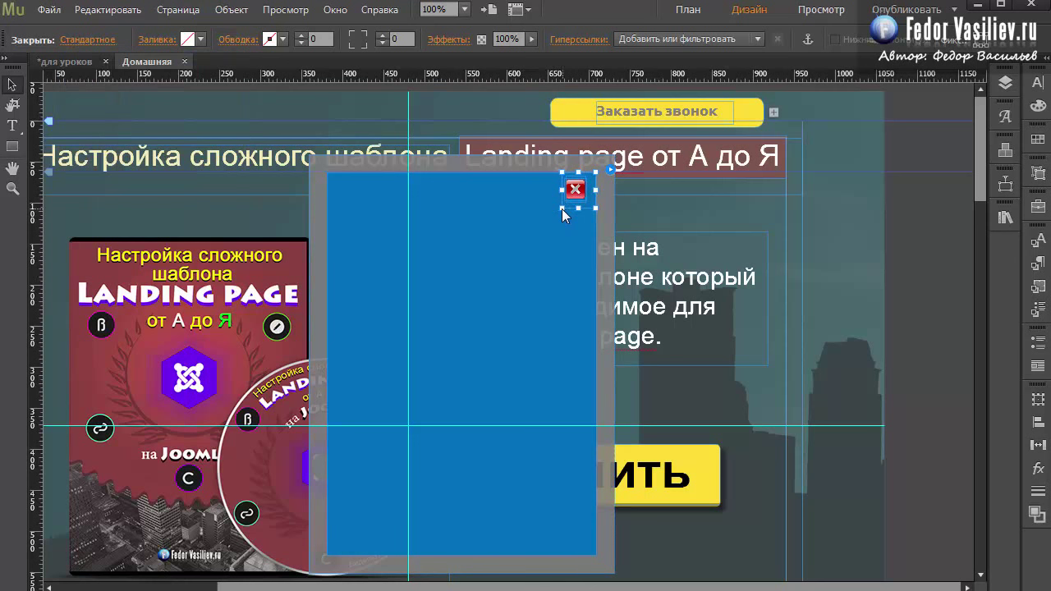
left_click_drag(562, 208, 588, 187)
Preview the page in the browser, open the lightbox with «Заказать звонок» and close it with the red icon.
key("ctrl+alt+e")
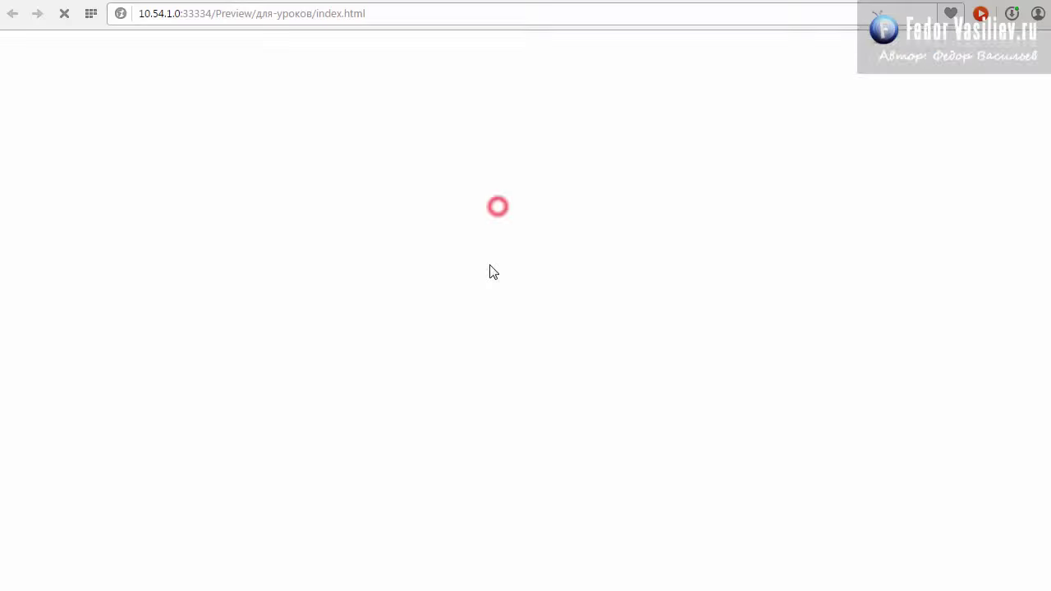
left_click(751, 53)
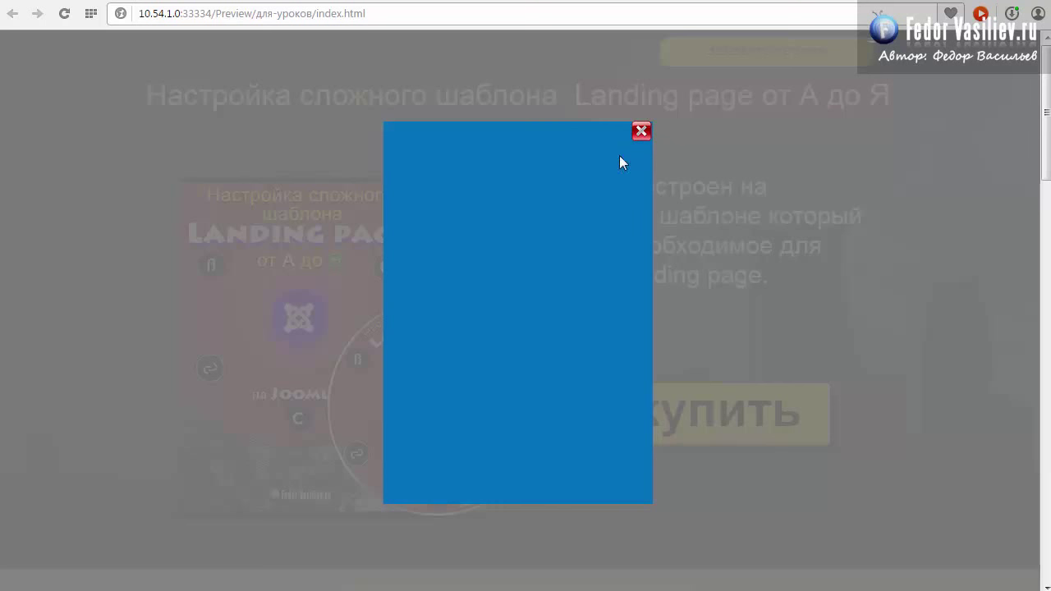
left_click(641, 131)
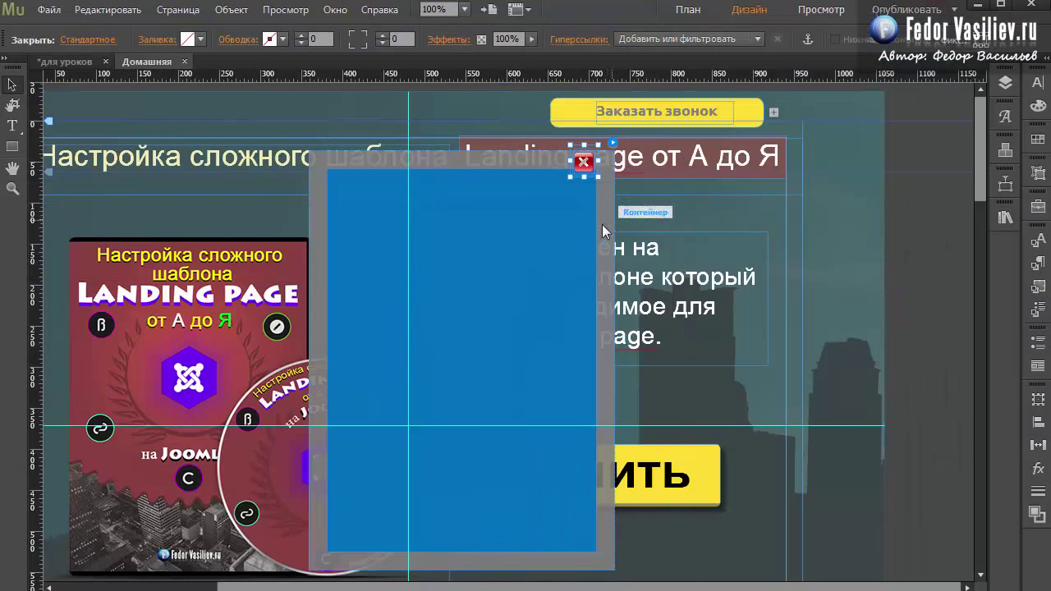
Set the fill of the lightbox's blue target area to none.
left_click(361, 211)
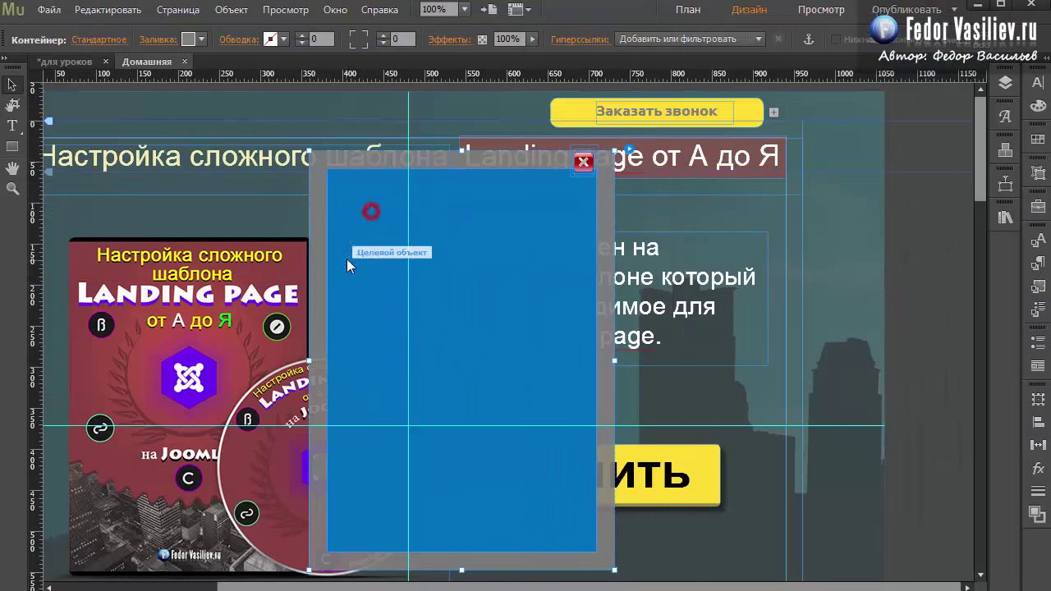
left_click(354, 210)
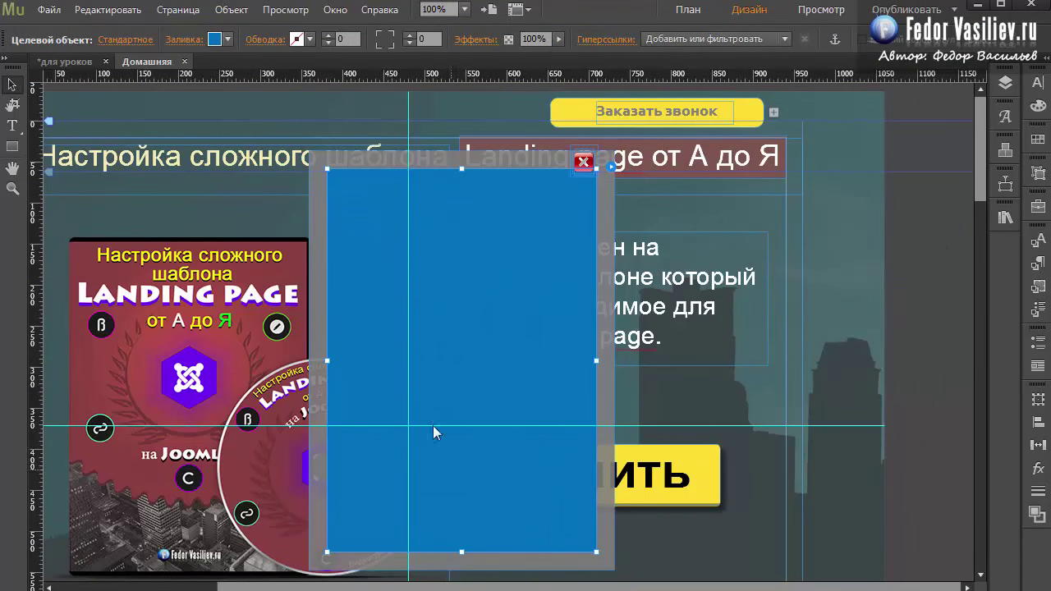
left_click(215, 39)
left_click(409, 66)
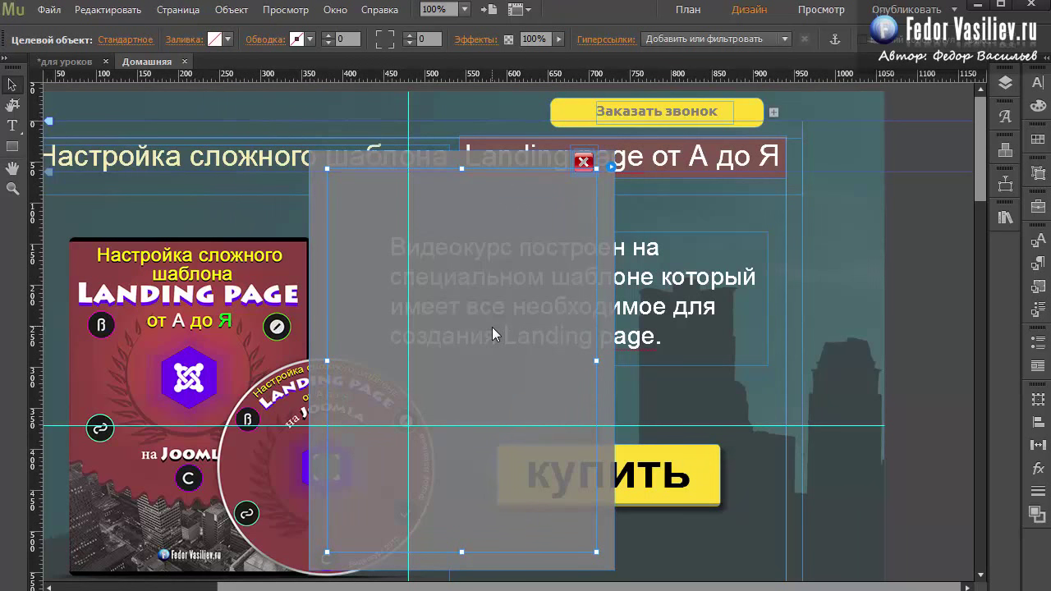
left_click(319, 160)
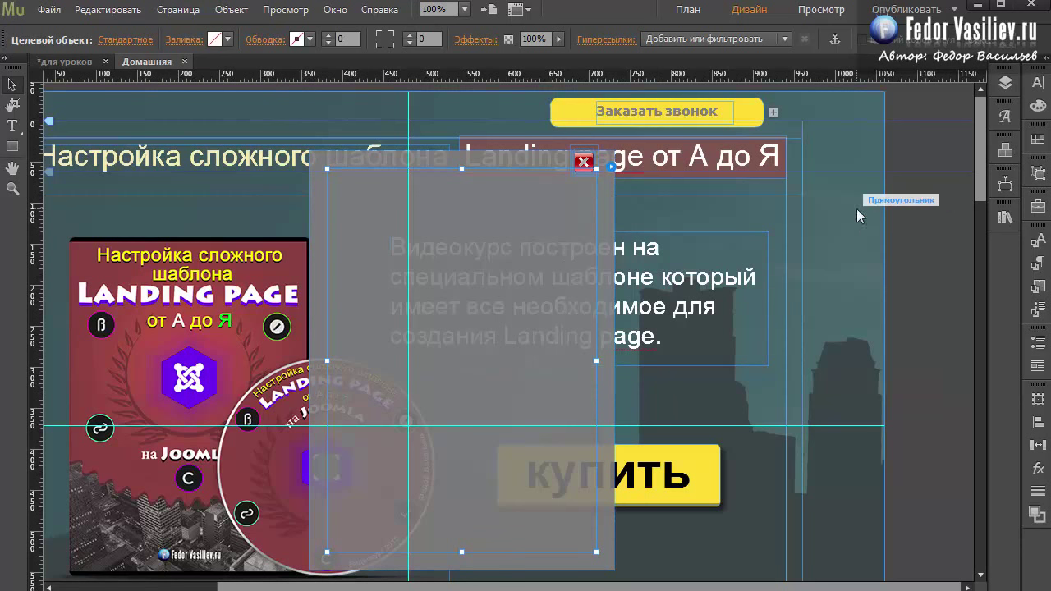
Add the «Простой контакт» form widget from the widget library inside the lightbox's target area.
left_click(1005, 151)
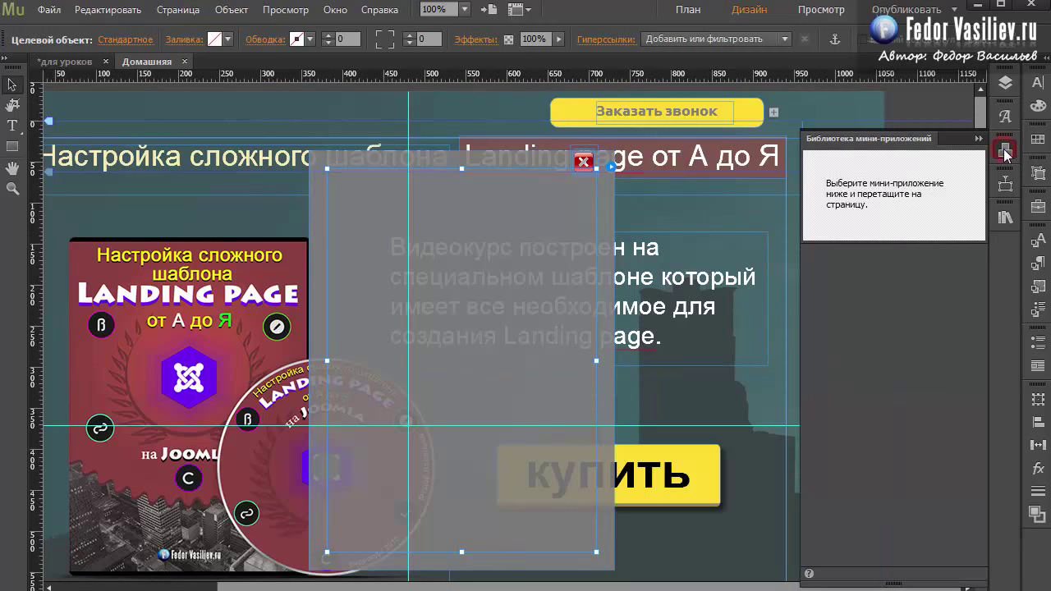
left_click(806, 271)
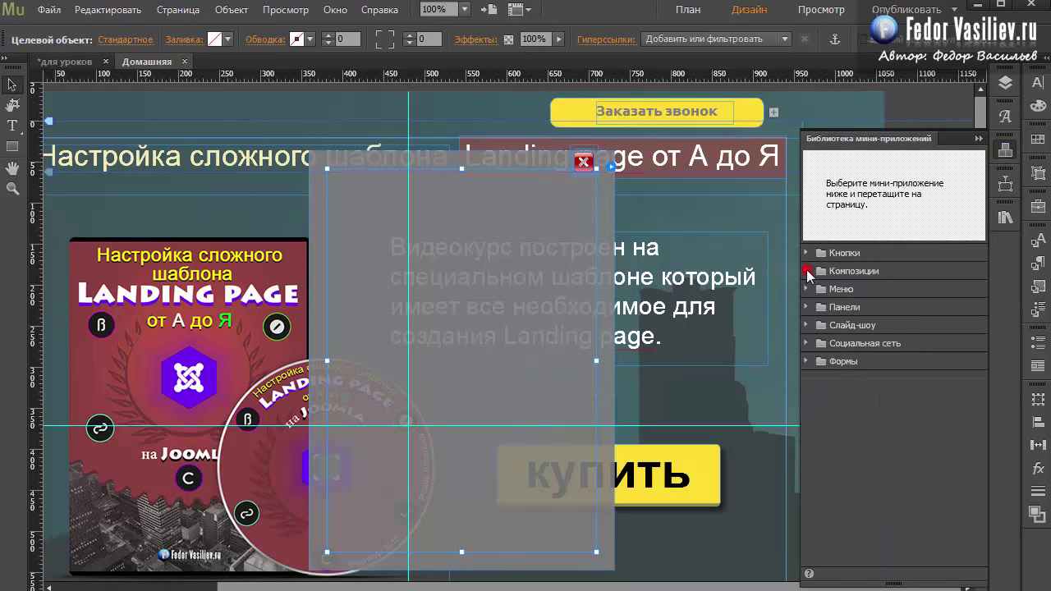
left_click(807, 361)
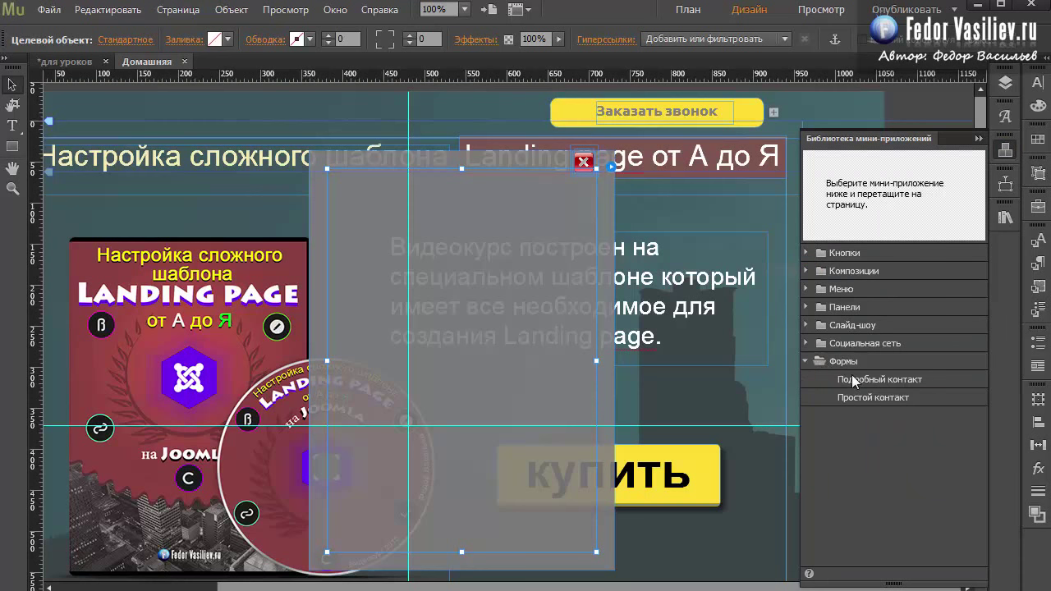
left_click(855, 399)
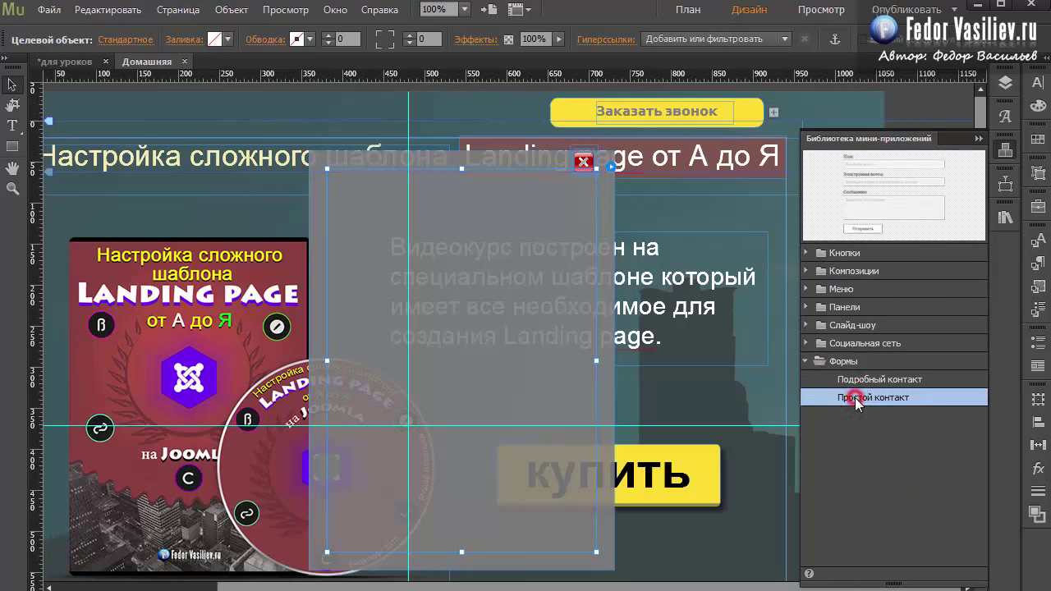
left_click_drag(899, 399, 351, 229)
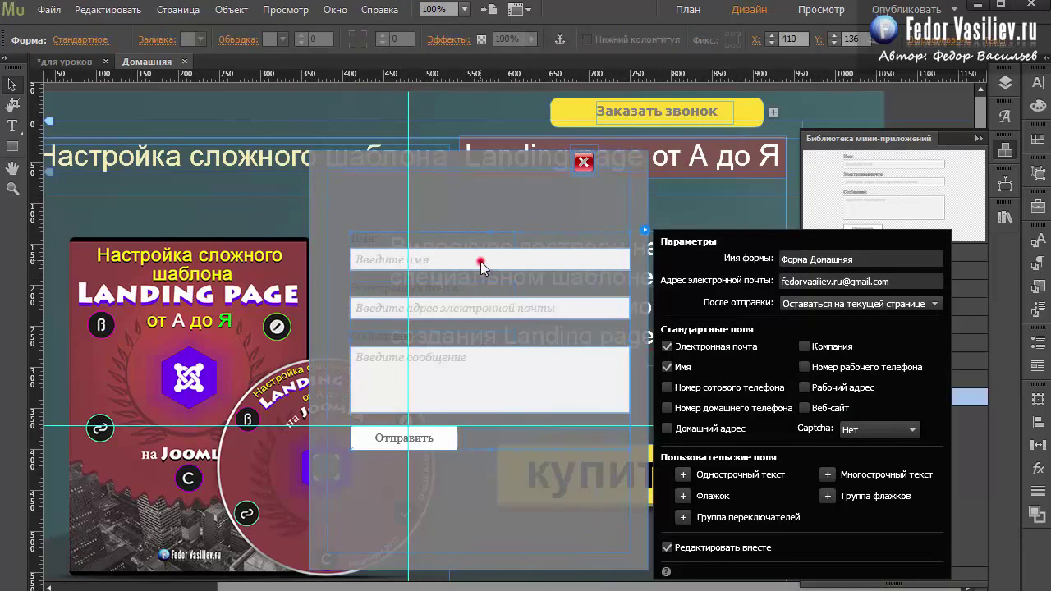
Move the contact form to the upper-left corner of the lightbox's target area.
left_click(480, 261)
left_click_drag(572, 270, 534, 265)
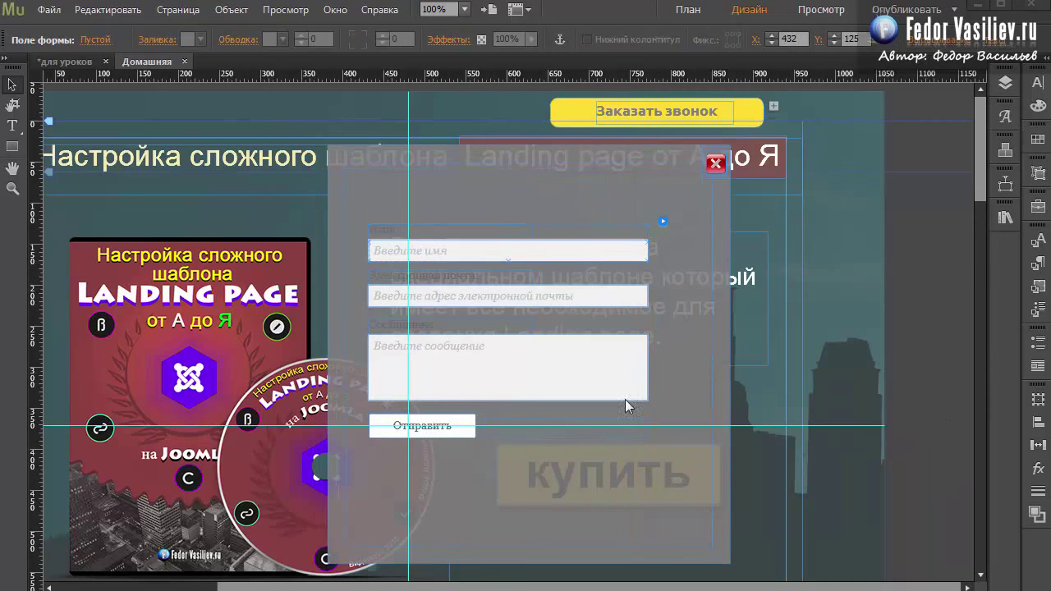
left_click(572, 244)
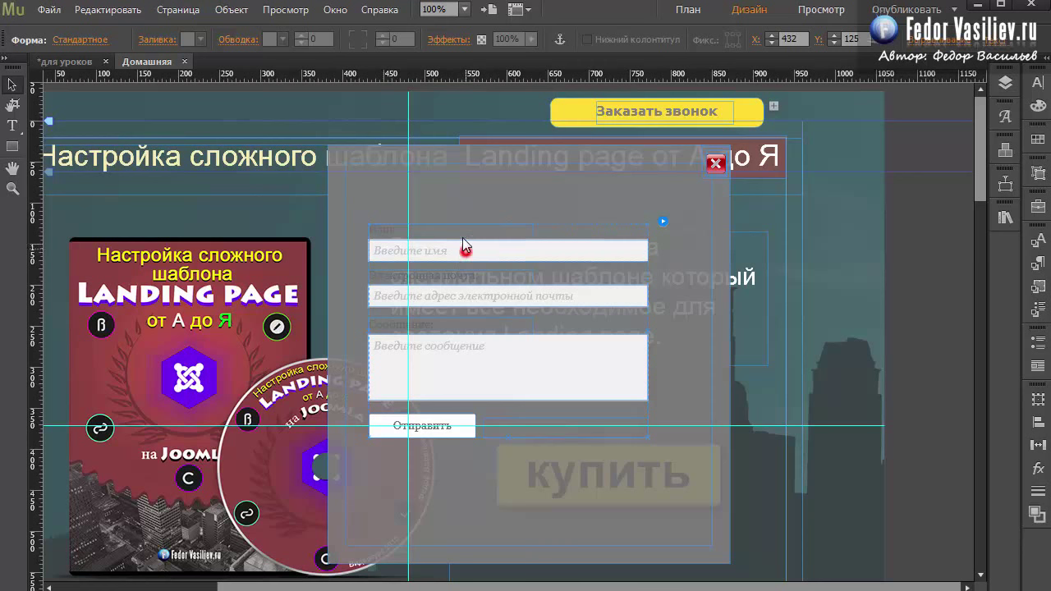
left_click_drag(462, 237, 445, 202)
Shrink the lightbox container's width and height around the form and move the close button to its upper-right corner.
left_click(723, 297)
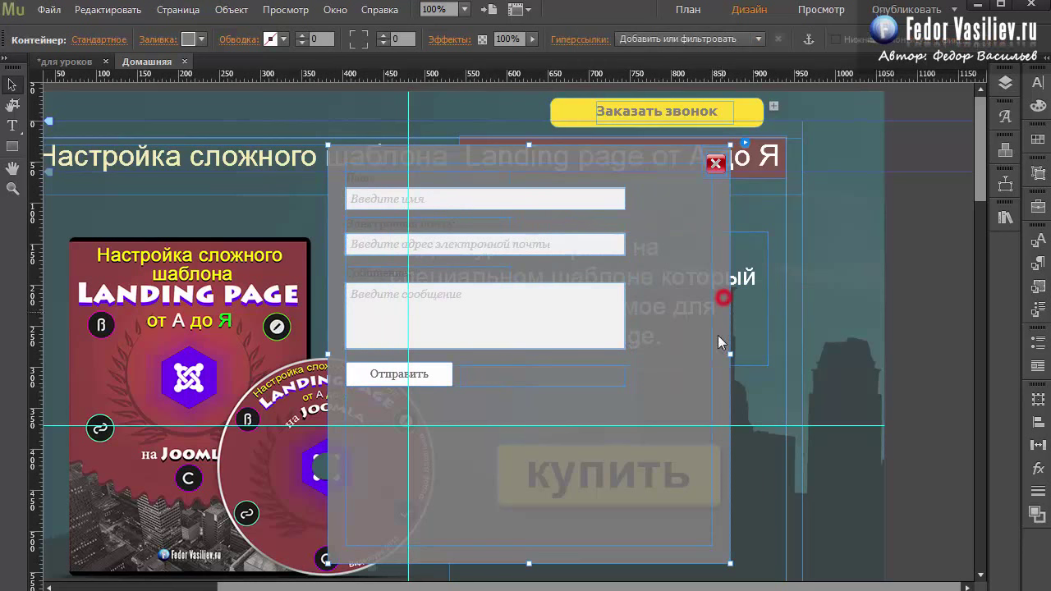
left_click_drag(730, 355, 652, 354)
left_click_drag(490, 564, 482, 435)
left_click(716, 167)
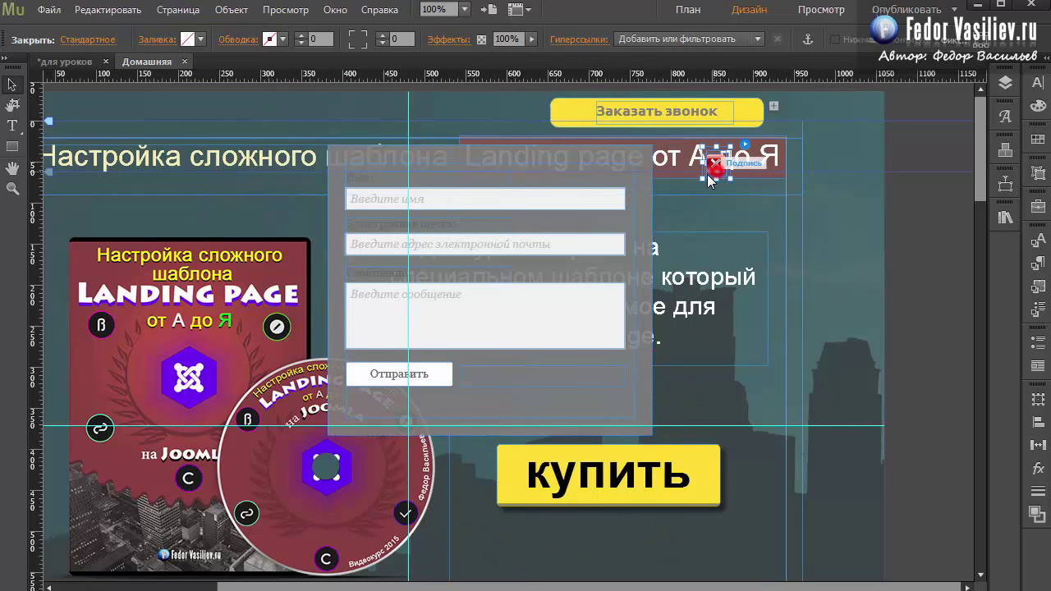
left_click_drag(716, 169, 639, 164)
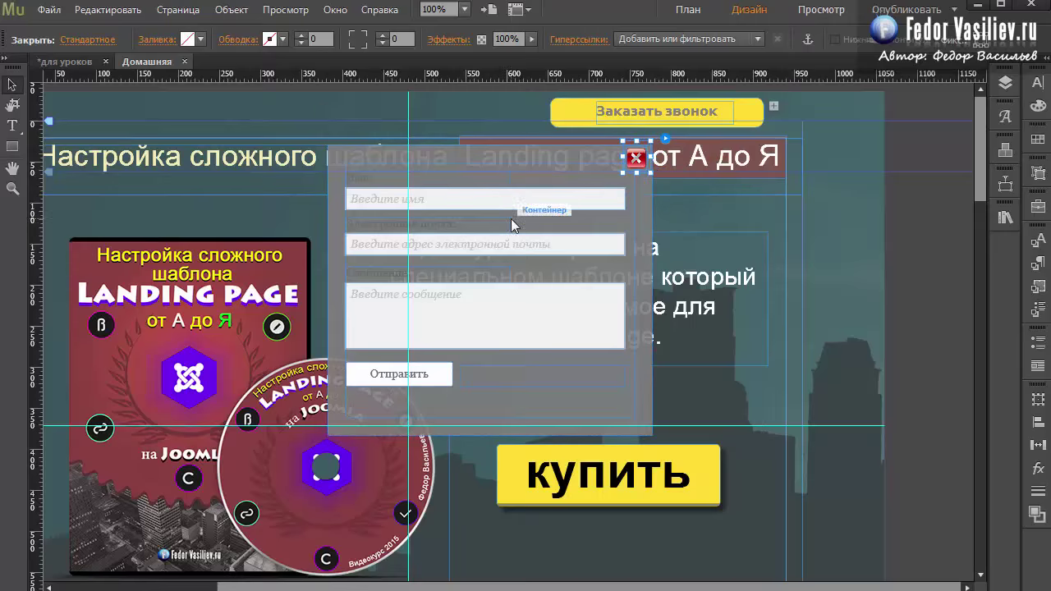
Preview the page in the browser, open the «Заказать звонок» lightbox and test the contact form's input fields.
left_click(49, 10)
left_click(135, 291)
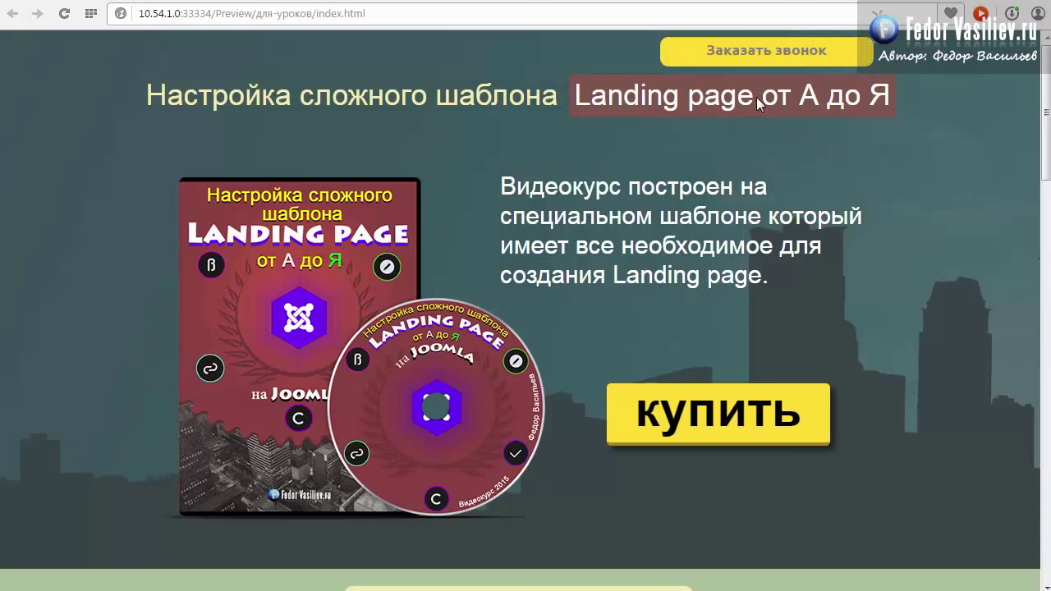
left_click(745, 54)
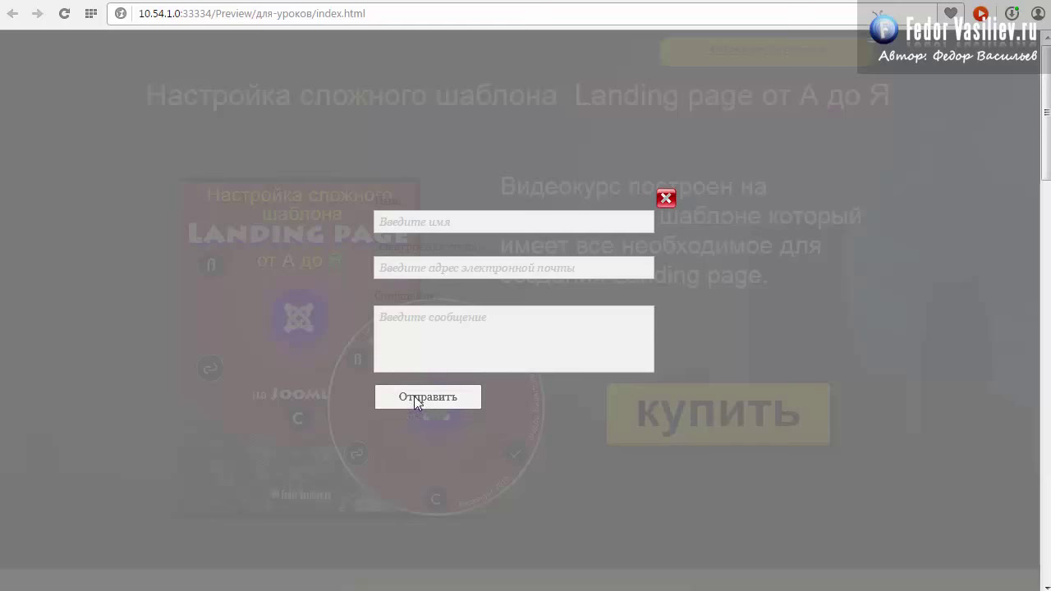
left_click(403, 326)
left_click(386, 267)
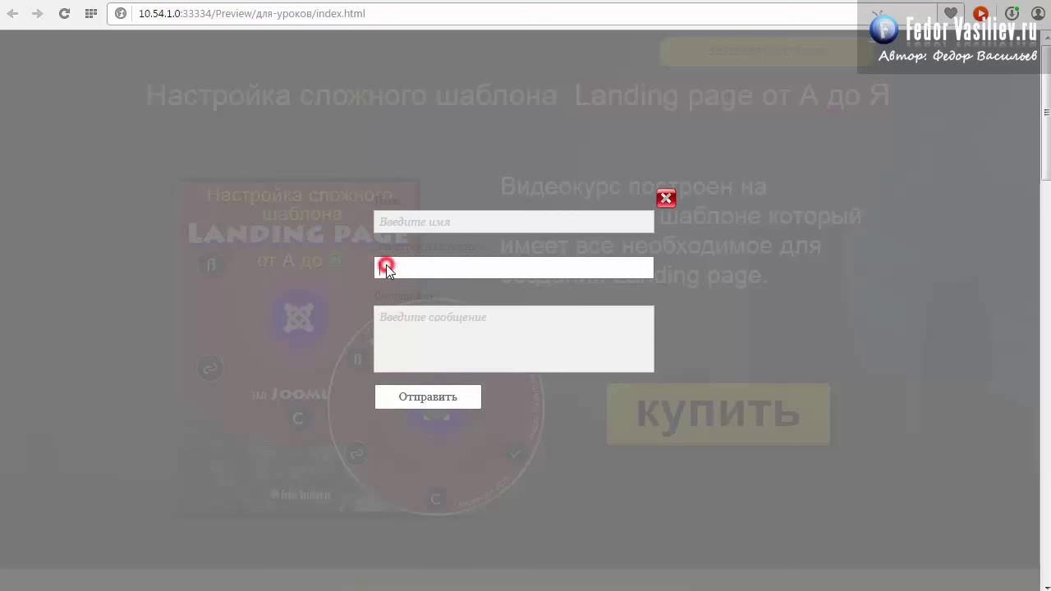
left_click(386, 220)
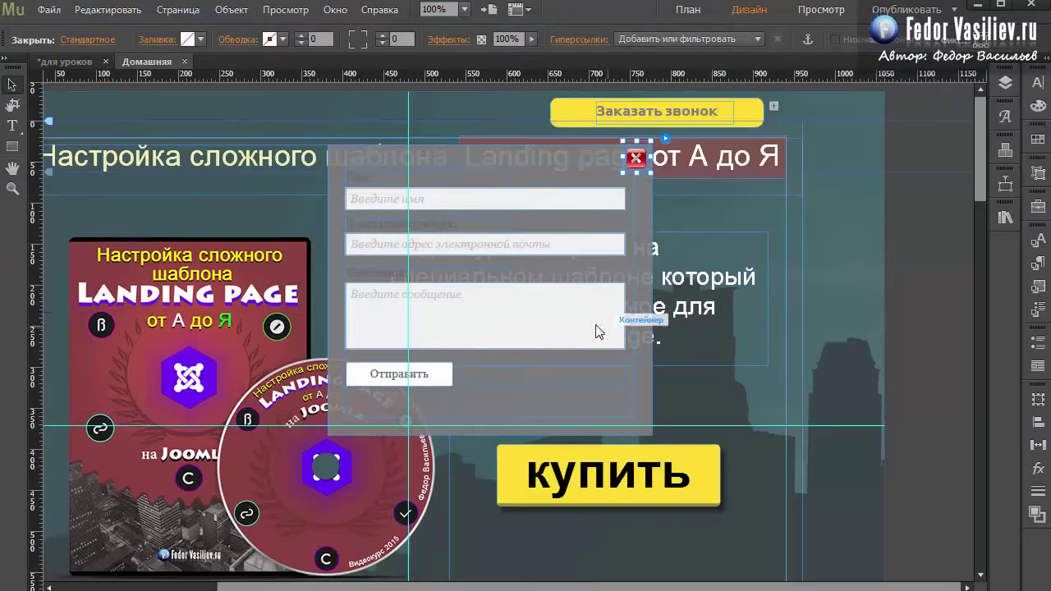
Delete the contact form from the lightbox's target area.
left_click(626, 300)
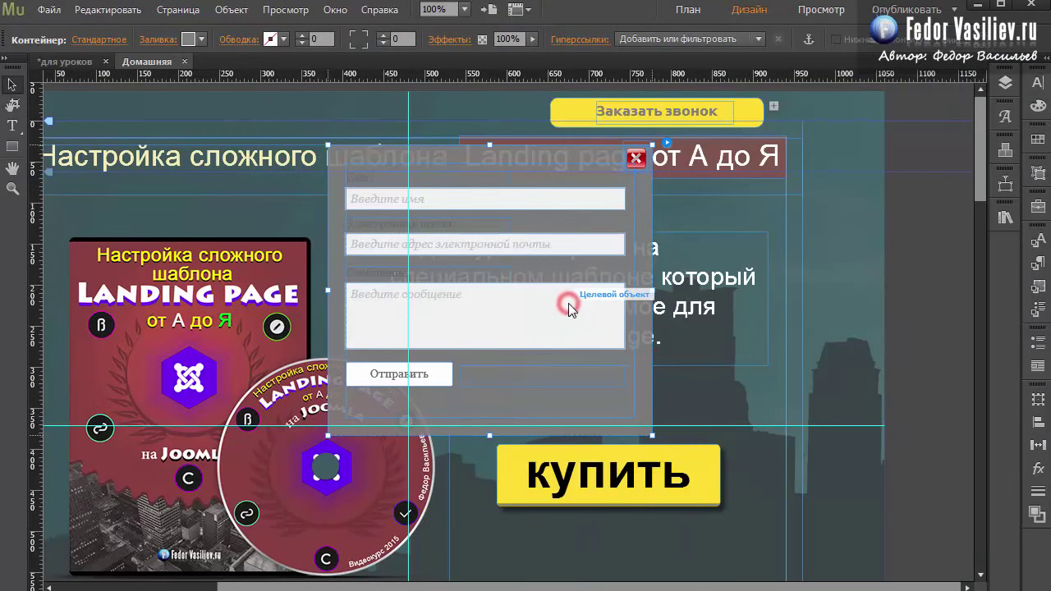
left_click(546, 202)
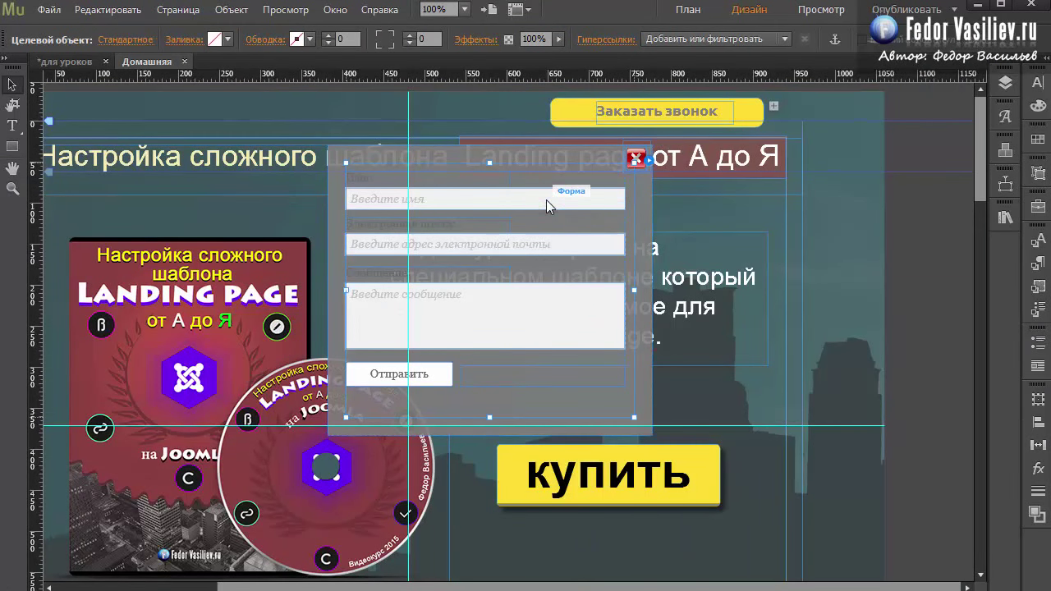
left_click(546, 199)
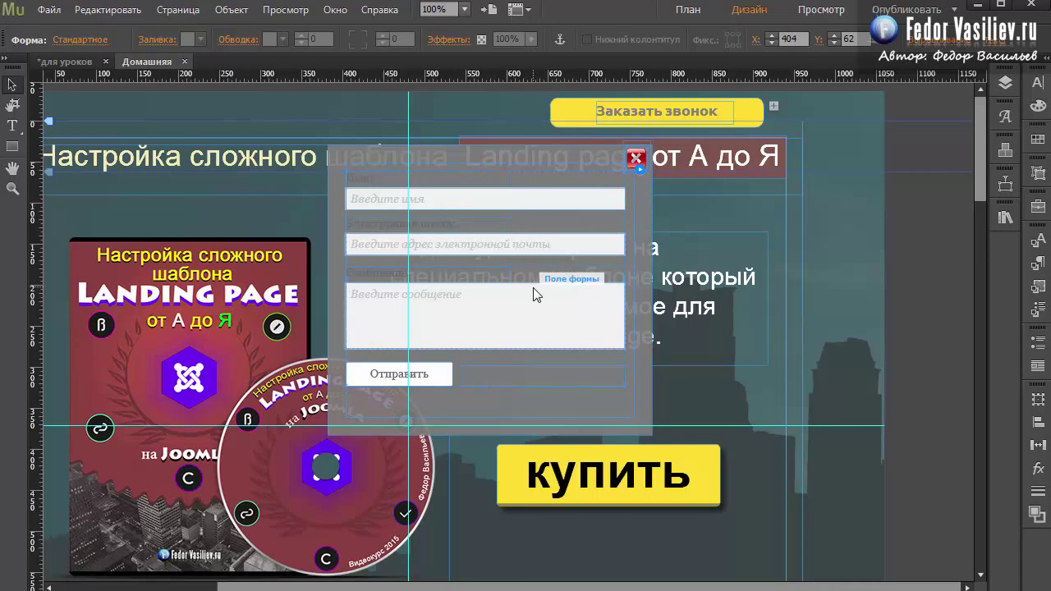
key("Delete")
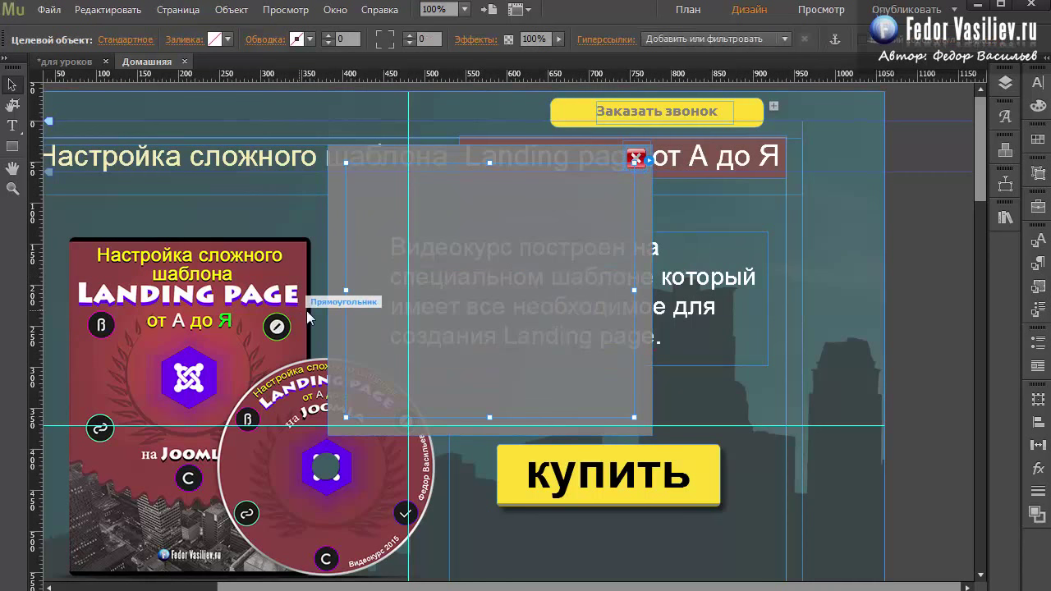
Enlarge the lightbox container in width and height and place the close button in its upper-right corner.
left_click(328, 291)
left_click_drag(328, 291, 182, 290)
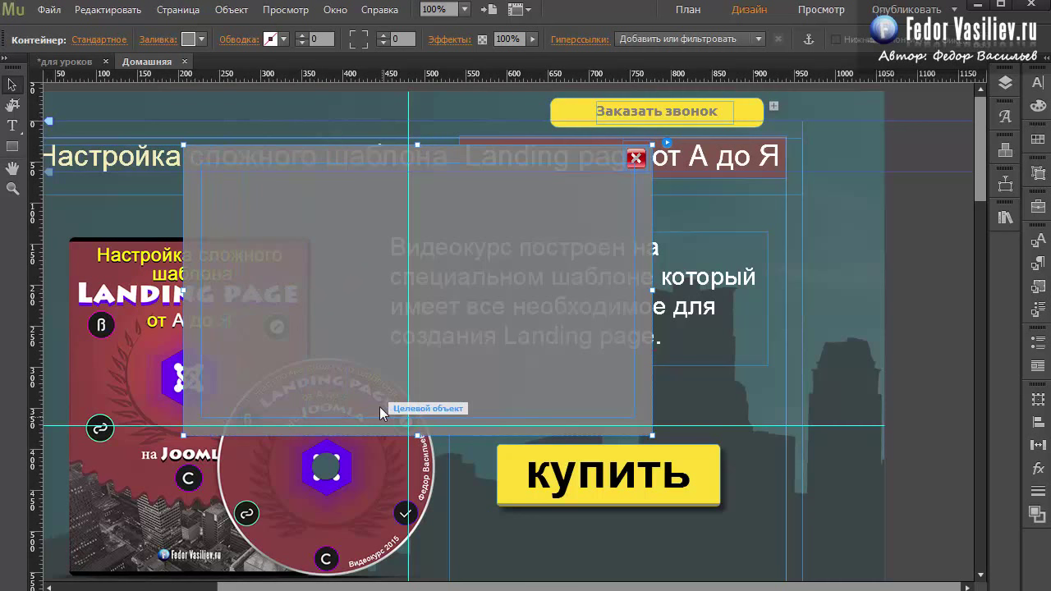
left_click_drag(418, 435, 418, 473)
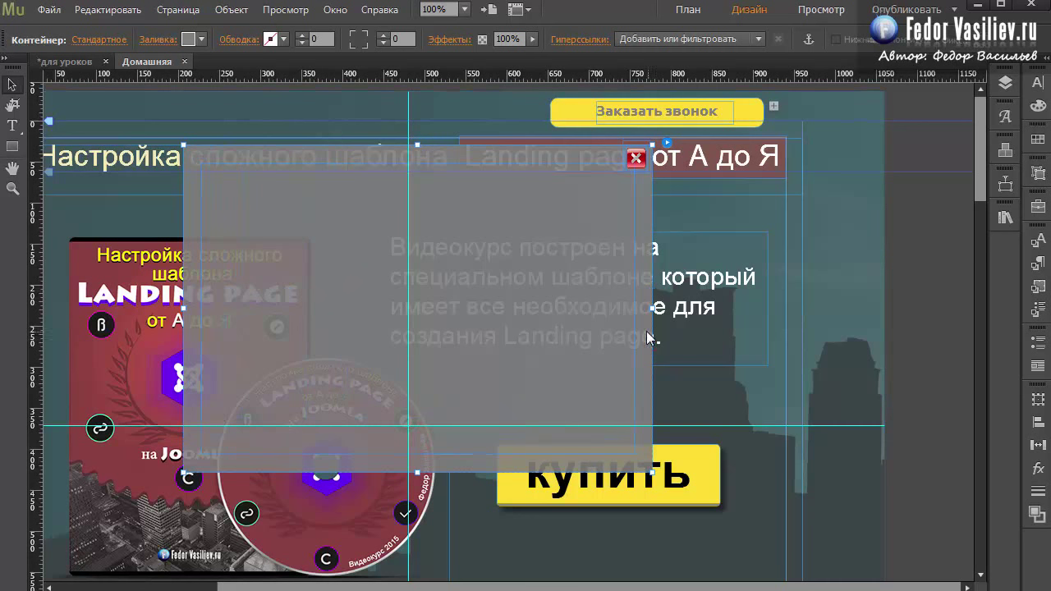
left_click_drag(653, 309, 723, 312)
left_click(735, 164)
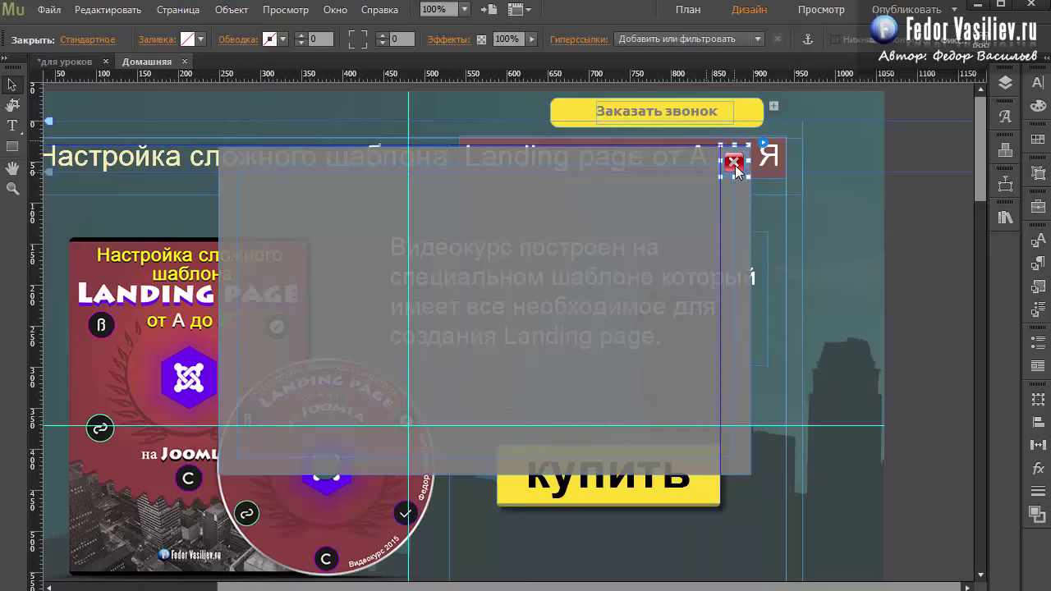
Add the YouTube widget from the widget library's «Социальная сеть» group inside the lightbox's target area, keeping its default options.
left_click(1004, 154)
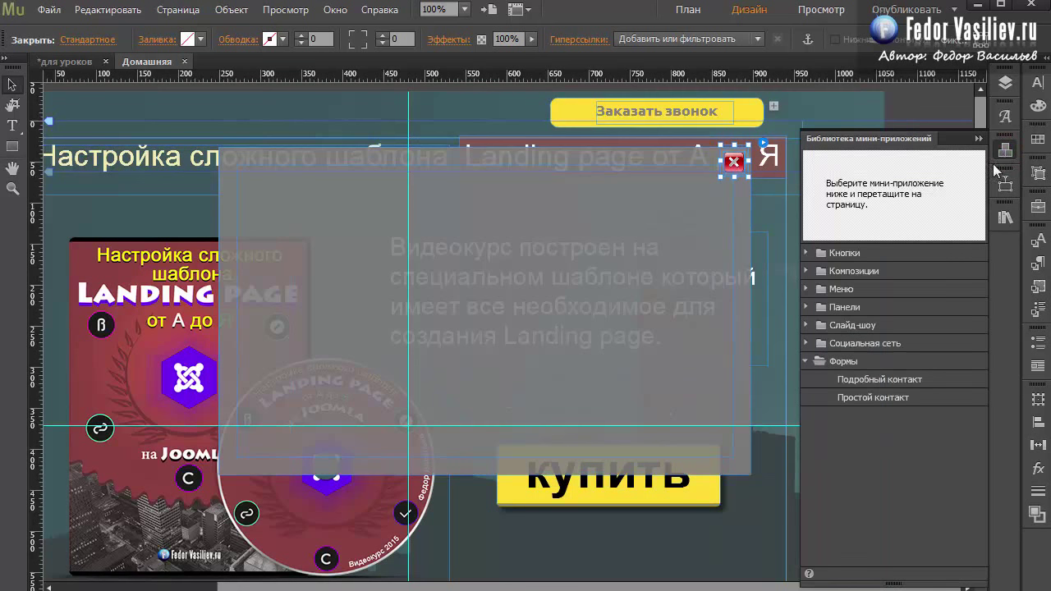
left_click(808, 361)
left_click(806, 344)
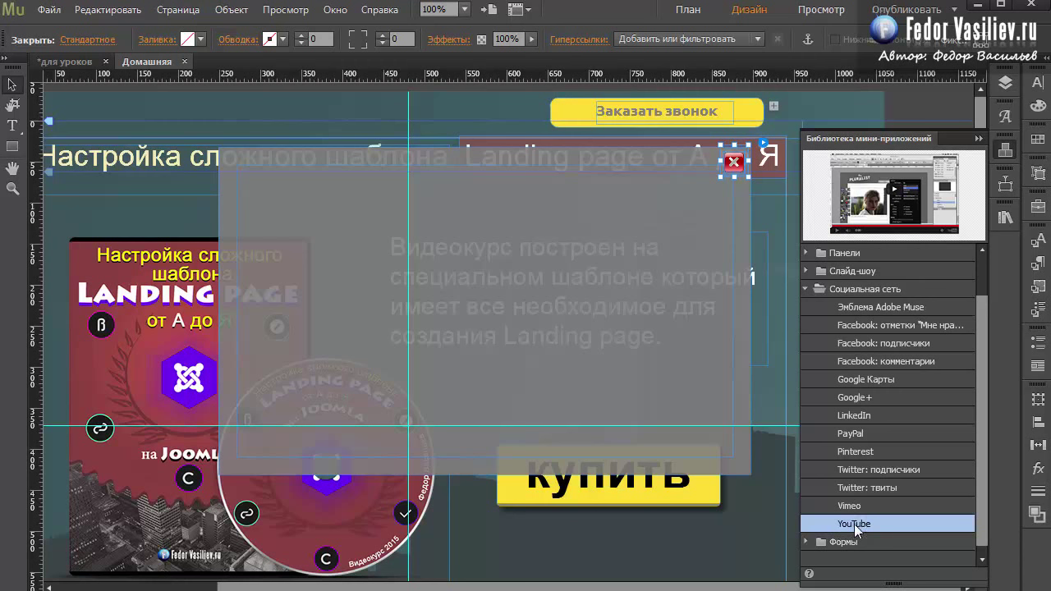
left_click_drag(859, 526, 240, 174)
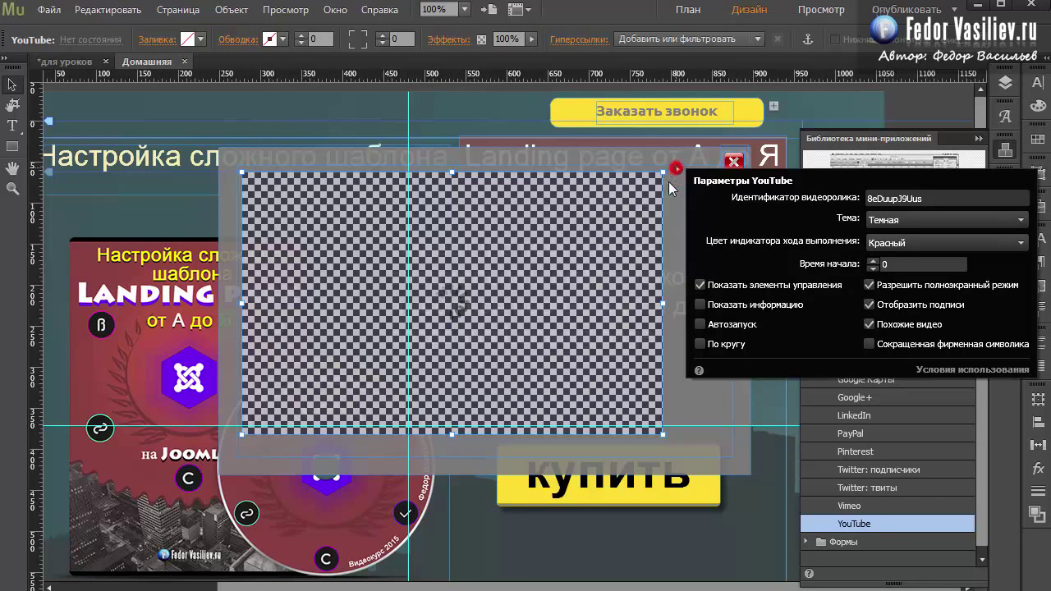
left_click(677, 170)
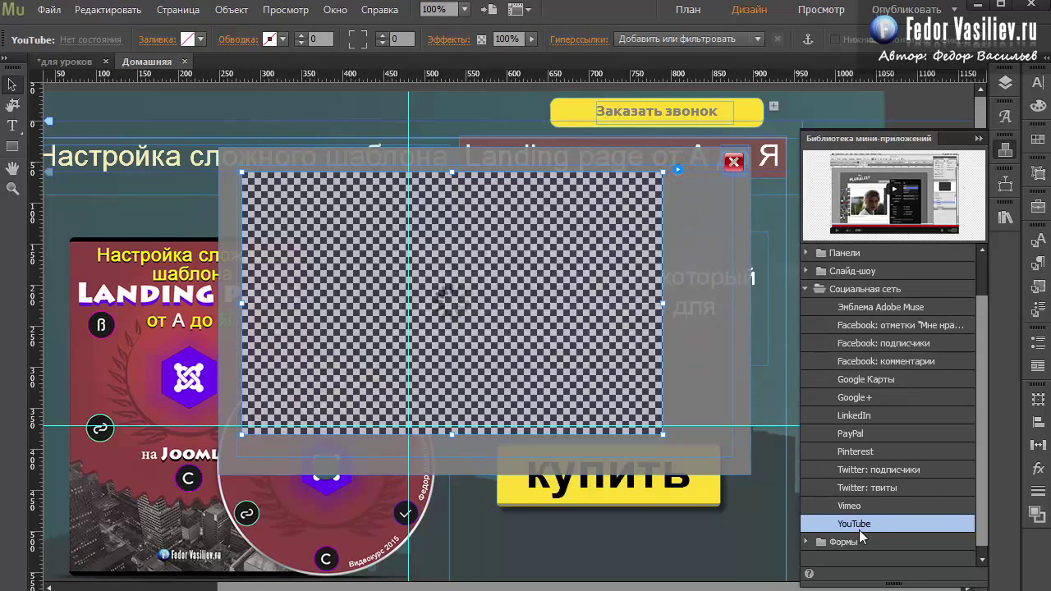
left_click(806, 289)
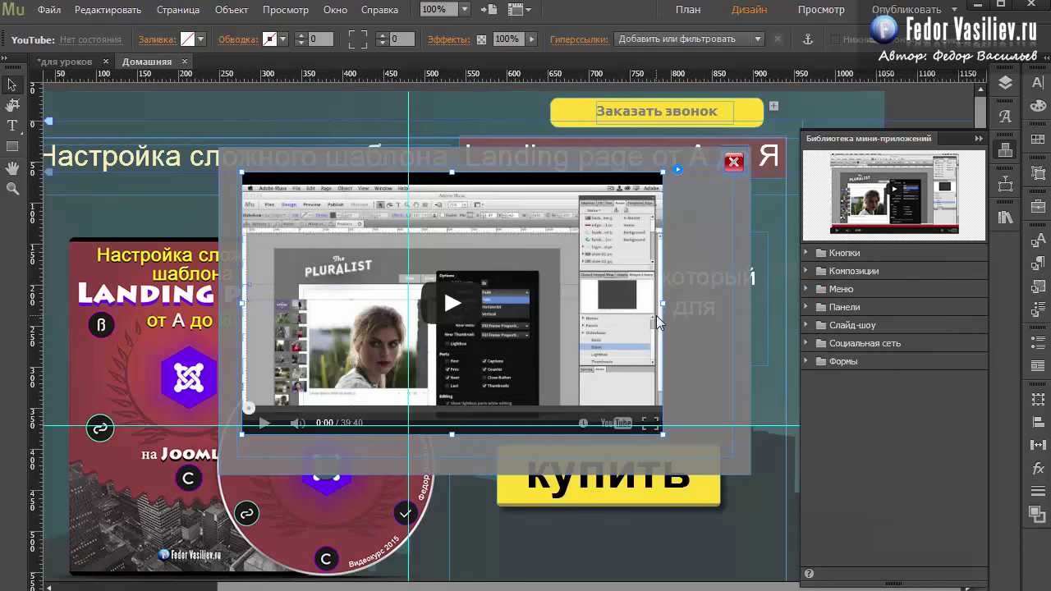
left_click(978, 138)
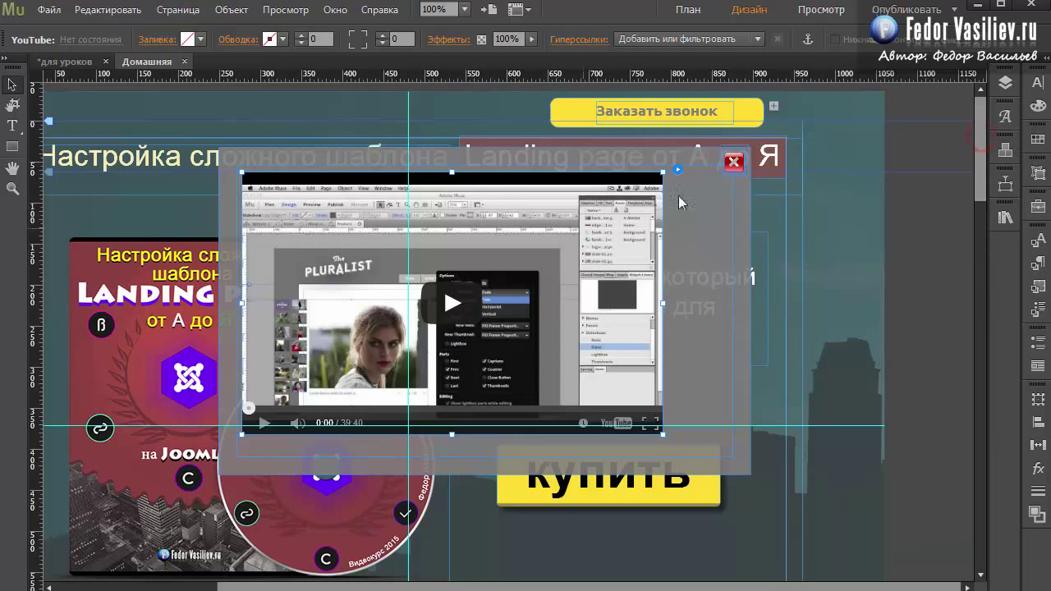
Narrow the lightbox container to fit the YouTube video and move the close button to the video's upper-right corner.
left_click(739, 255)
left_click_drag(751, 310, 688, 314)
left_click(733, 161)
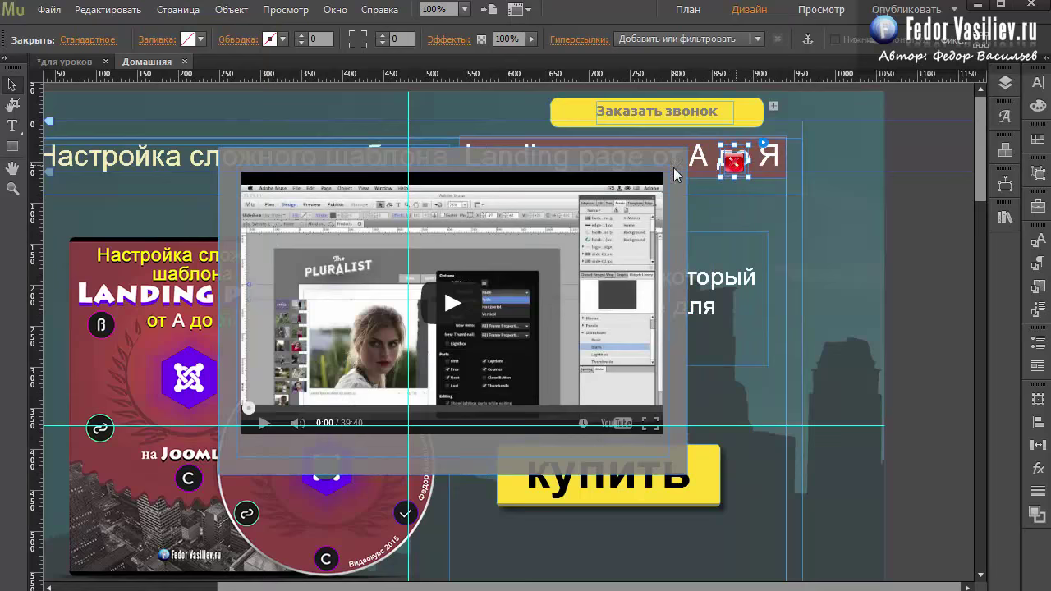
left_click_drag(733, 161, 657, 183)
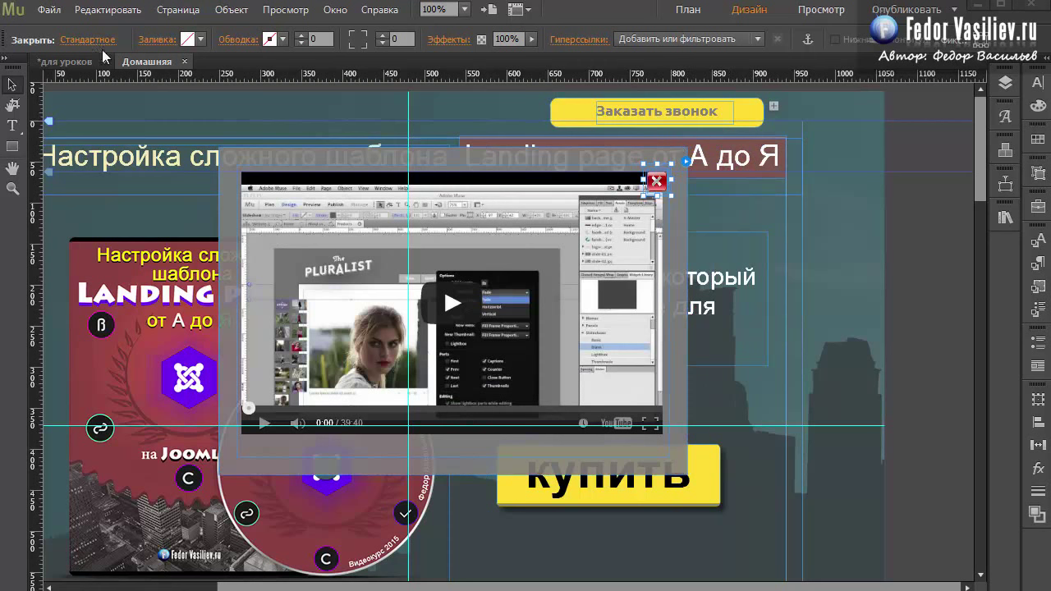
Preview the page in the browser, open the «Заказать звонок» lightbox and test playing the video, including full-screen mode and pausing.
key("ctrl+shift+e")
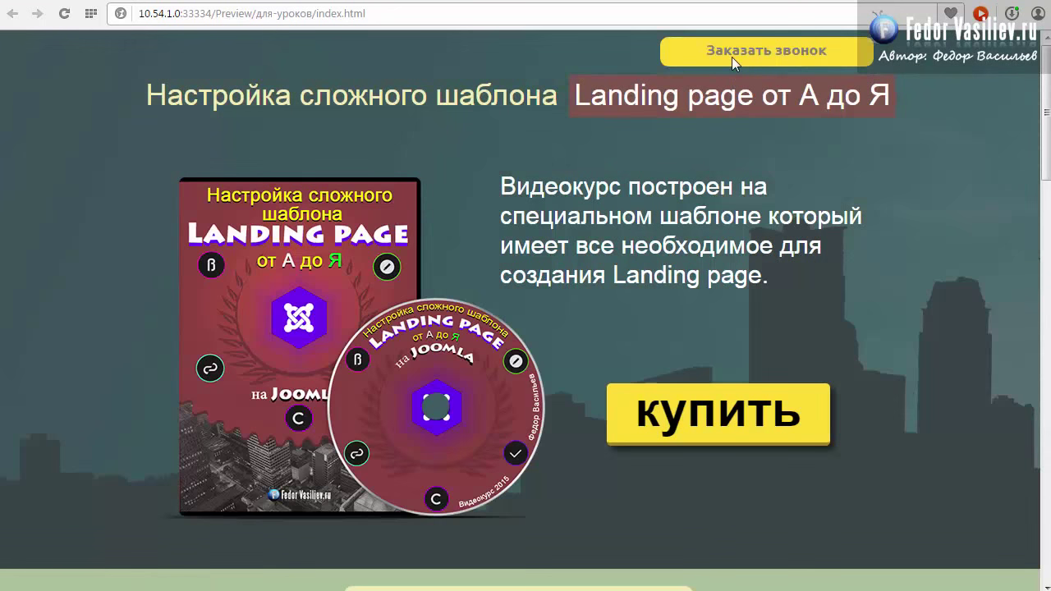
left_click(732, 49)
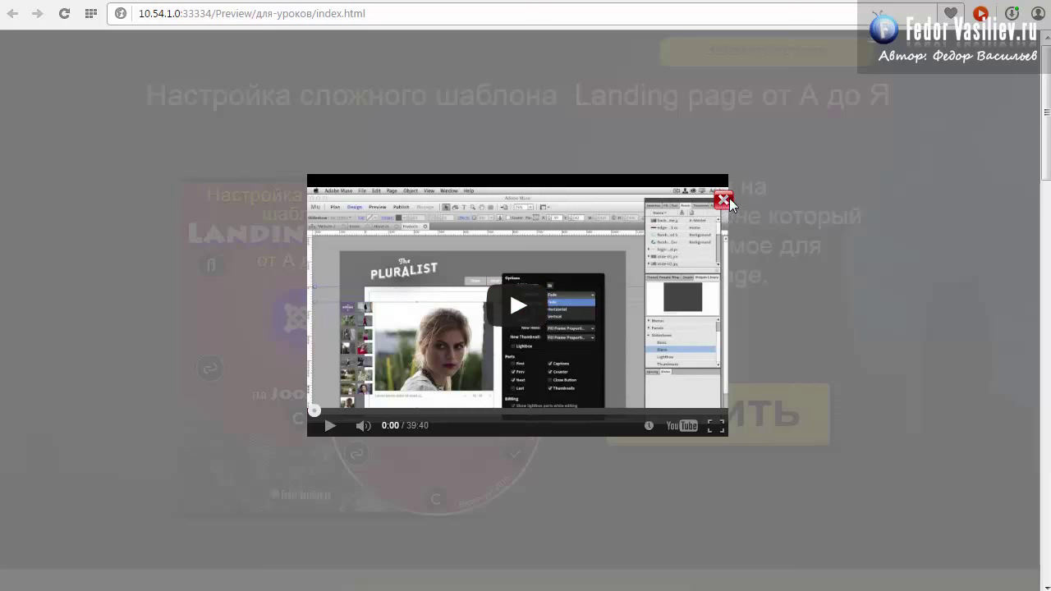
left_click(518, 305)
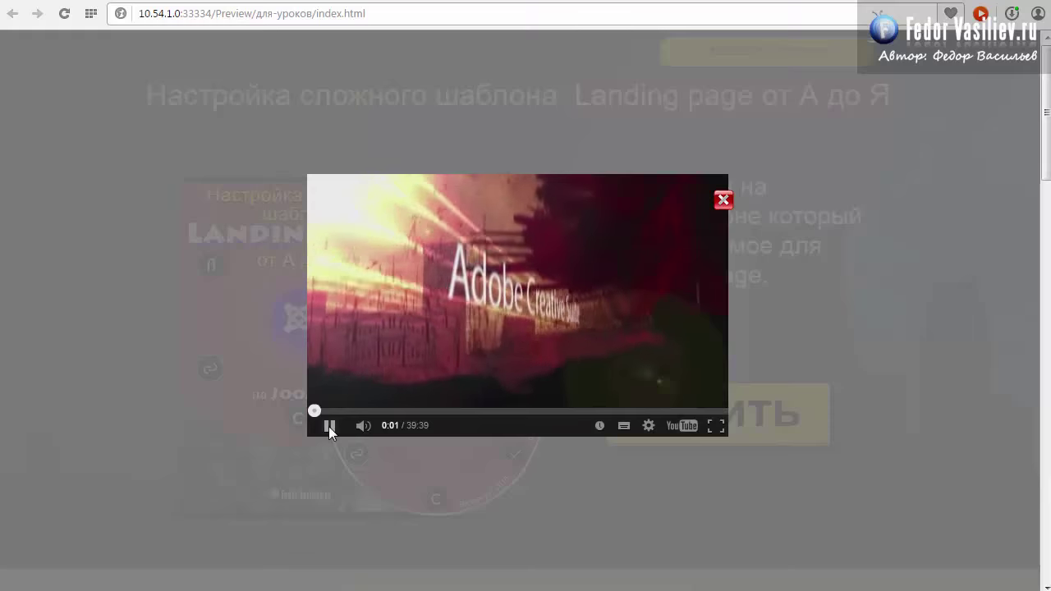
left_click(715, 426)
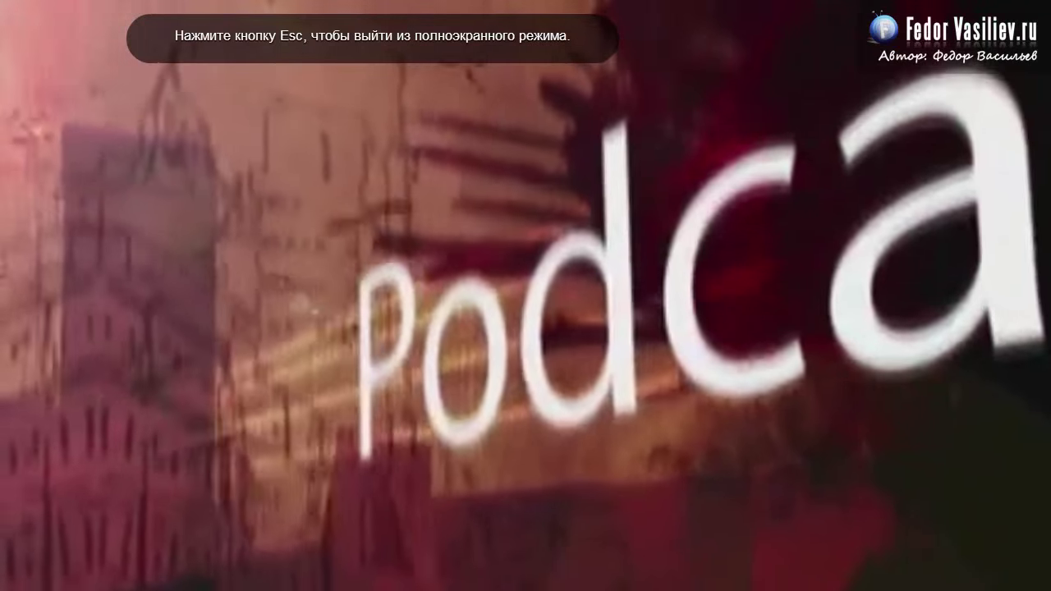
key("Escape")
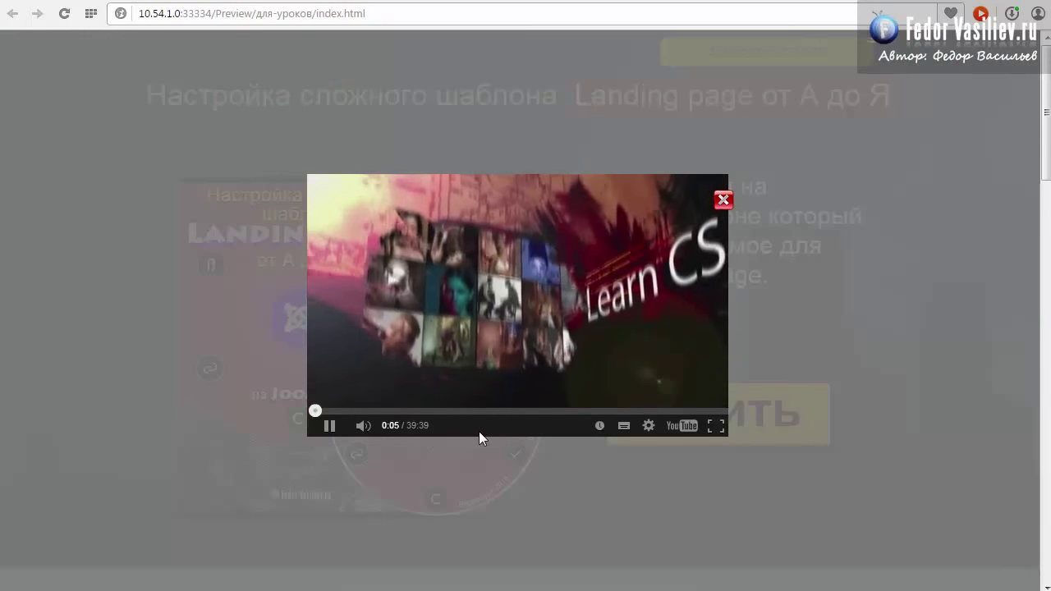
left_click(331, 429)
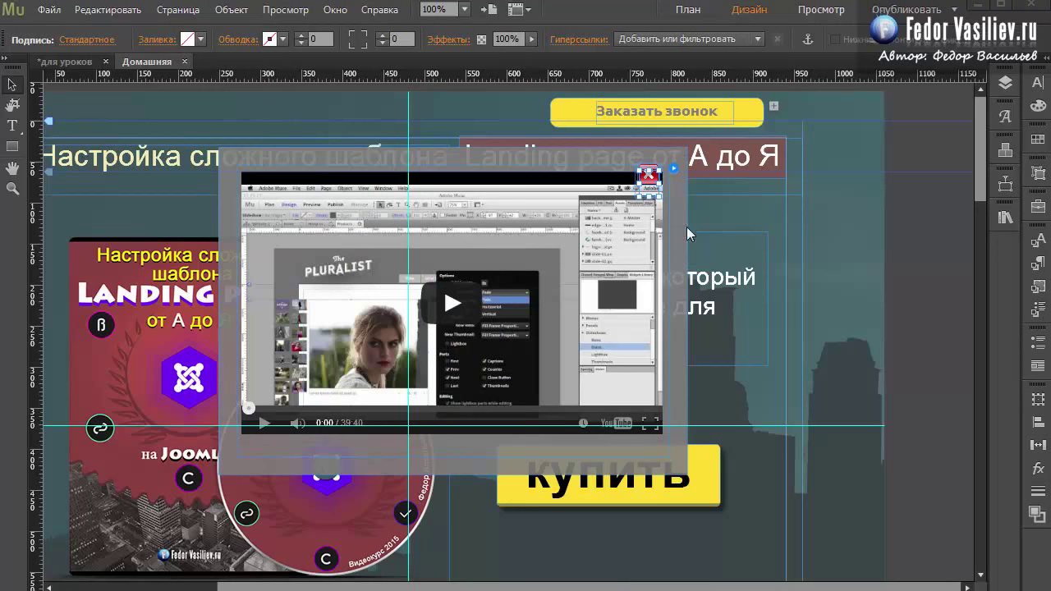
Enable the «Назад» and «Далее» elements in the lightbox's composition options.
left_click(680, 166)
left_click(702, 145)
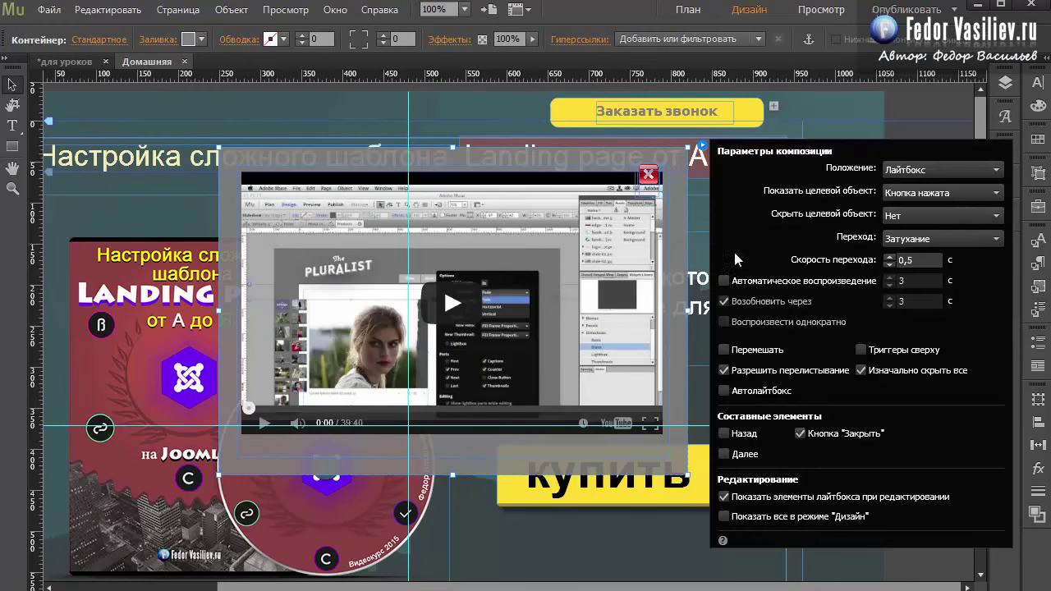
left_click(723, 433)
left_click(723, 454)
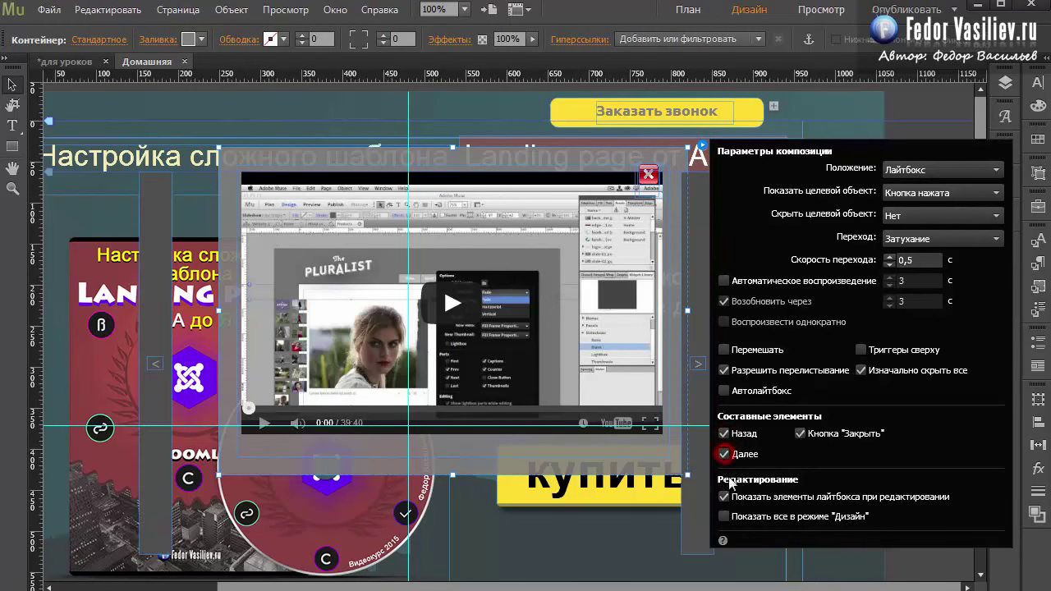
Resize the «Далее» strip to about the lightbox container's height and fill it with red.
left_click(703, 177)
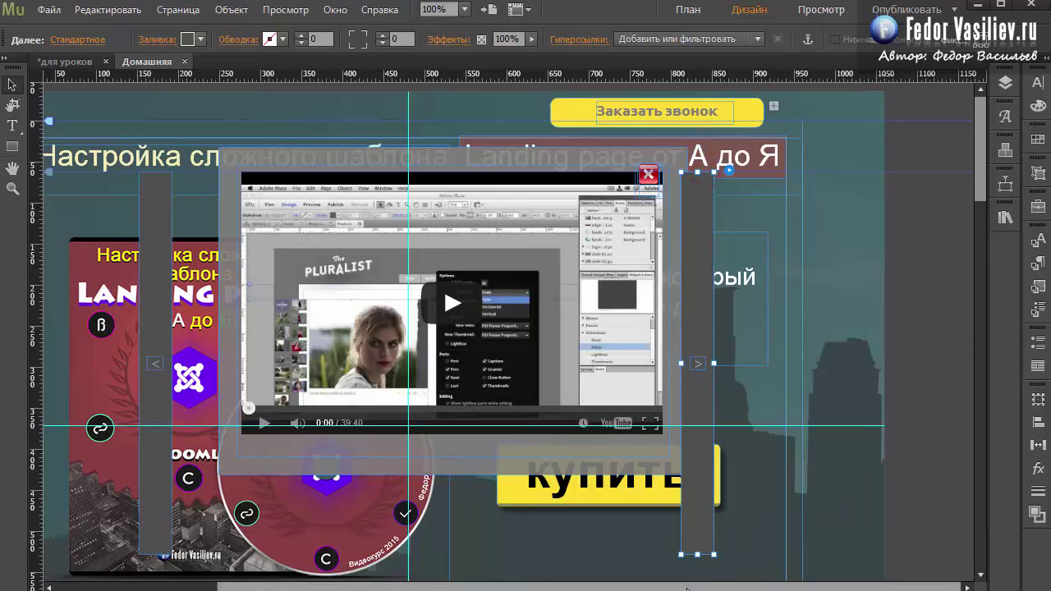
left_click_drag(697, 555, 685, 480)
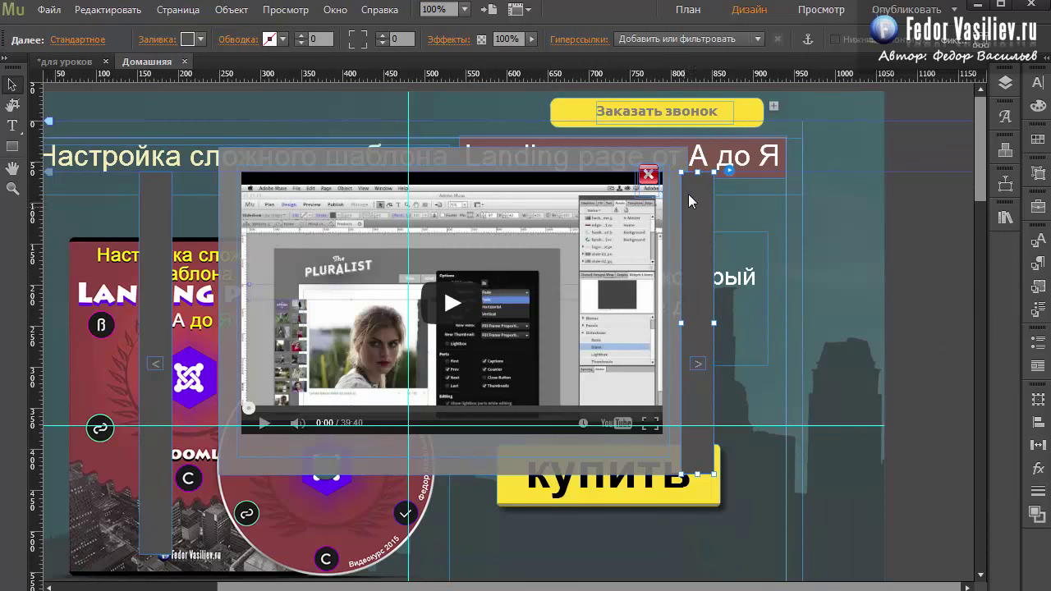
left_click_drag(698, 173, 696, 151)
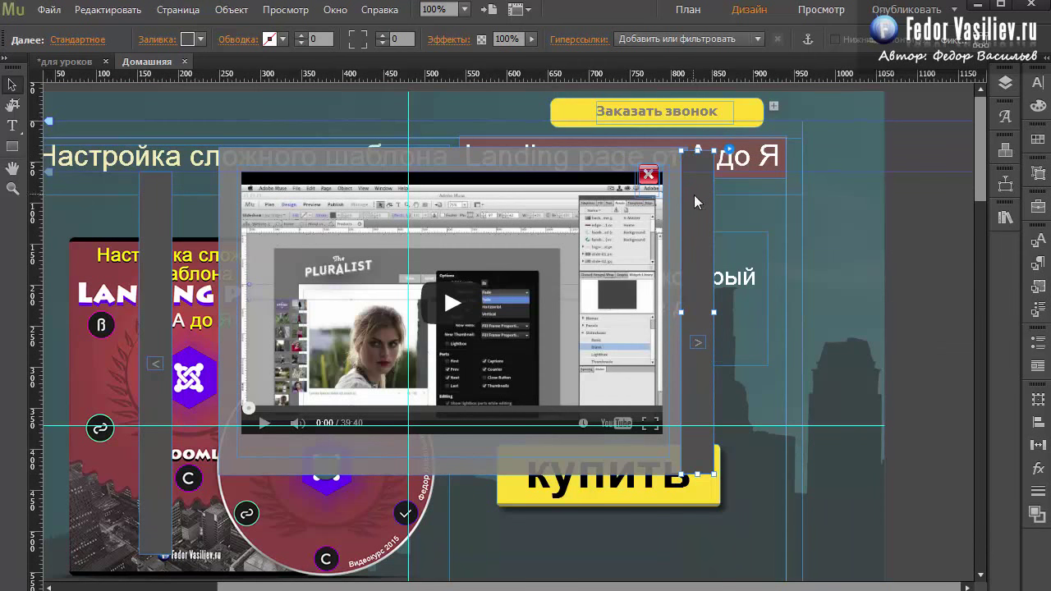
left_click(189, 41)
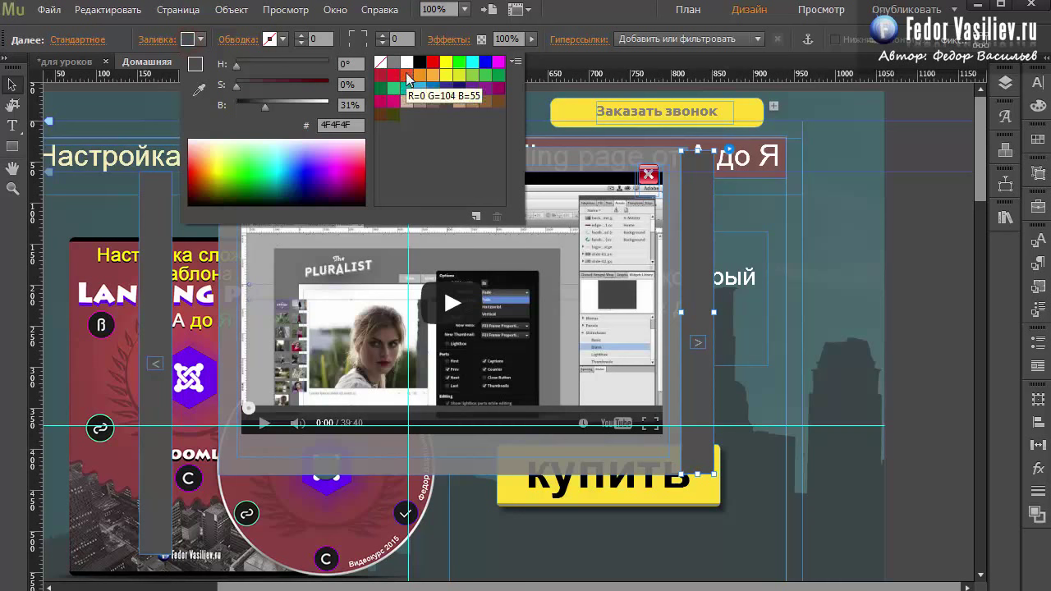
left_click(430, 62)
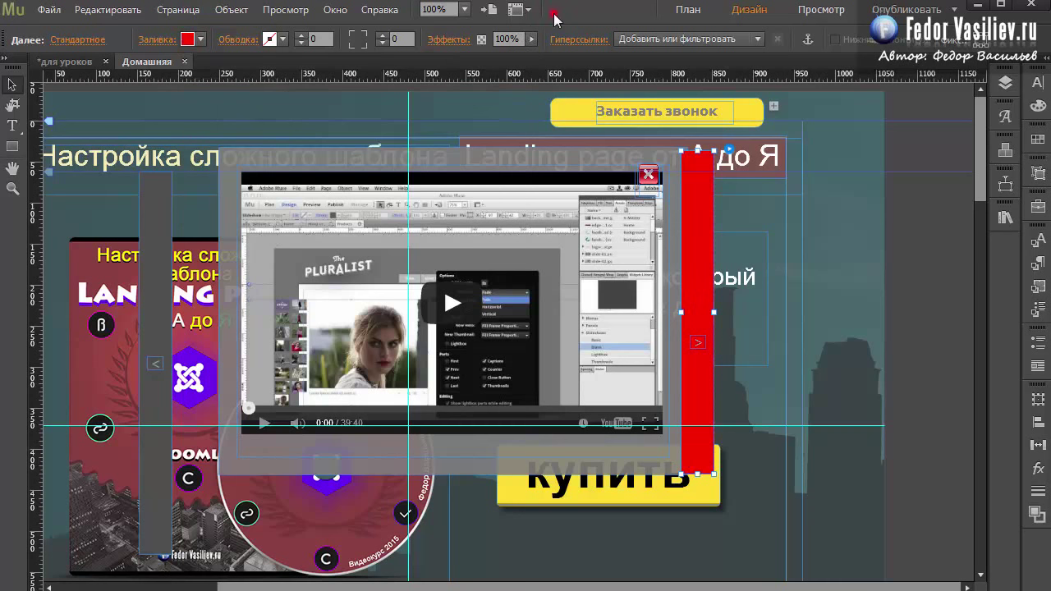
Move the arrow text frame to the middle of the «Далее» strip and try selecting its text for editing.
left_click(699, 347)
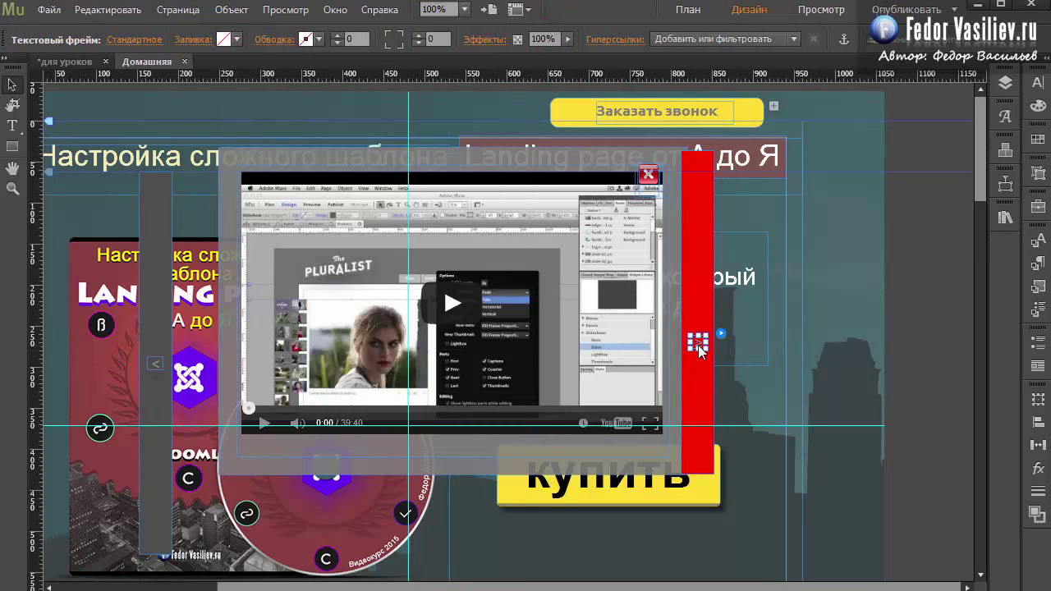
left_click_drag(698, 347, 698, 306)
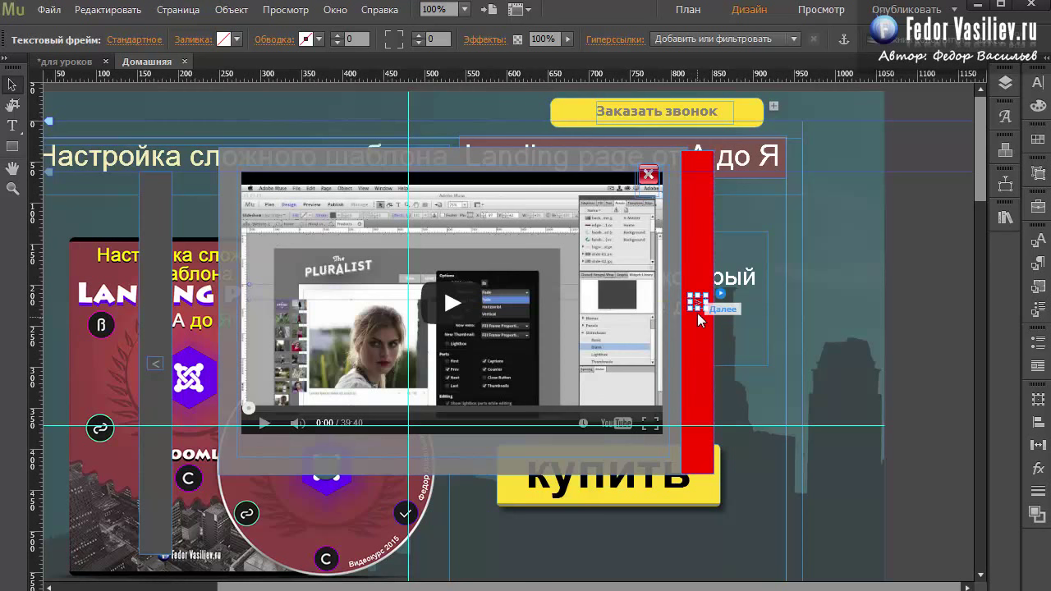
double_click(697, 307)
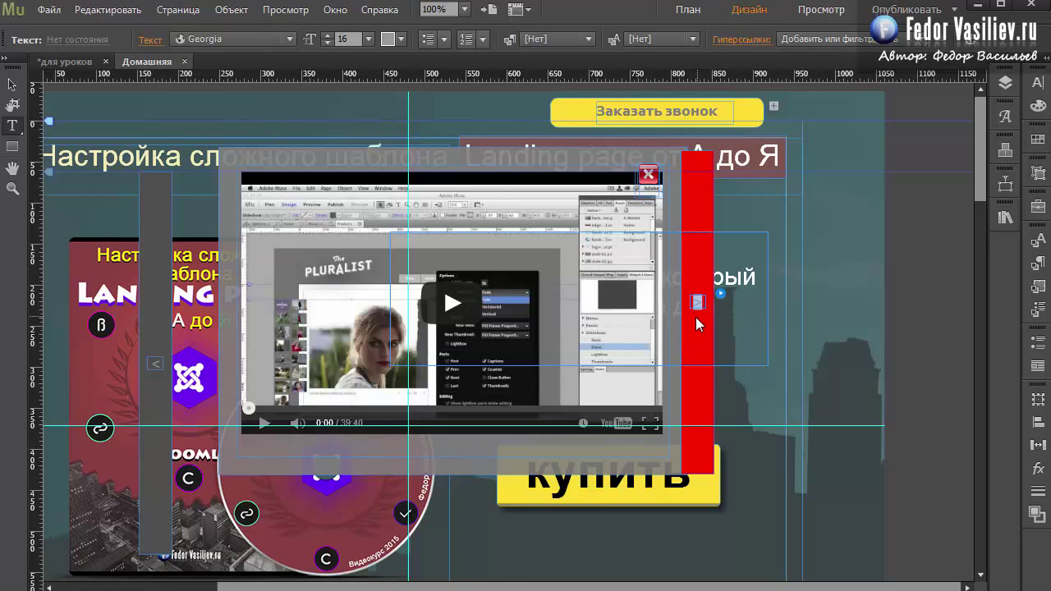
left_click_drag(697, 305, 688, 316)
key("ctrl+z")
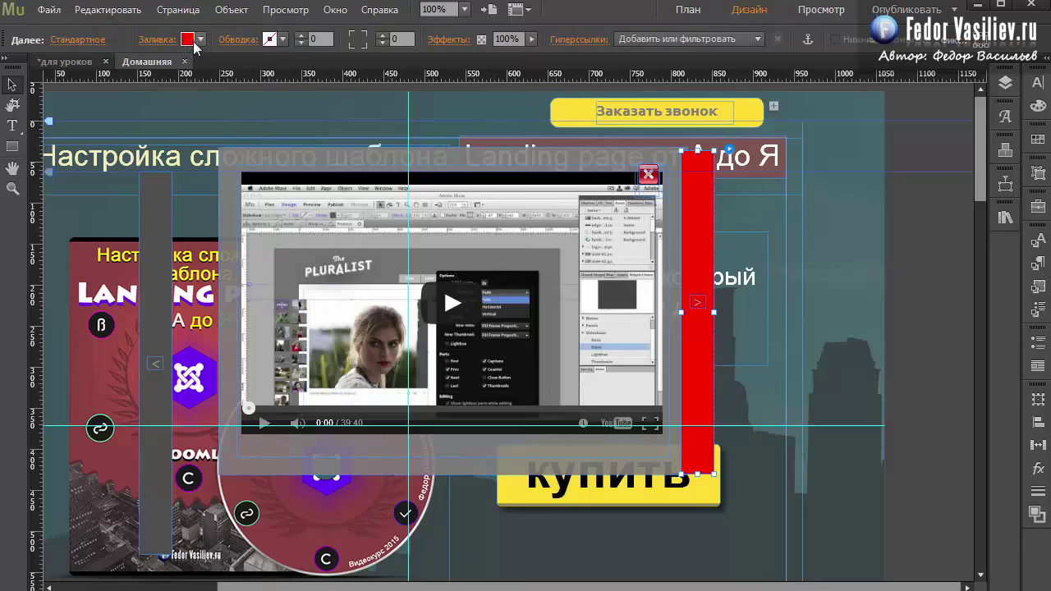
Remove the fill from the «Далее» strip, try adjusting its arrow text frame and reselect the lightbox container.
left_click(197, 39)
left_click(380, 63)
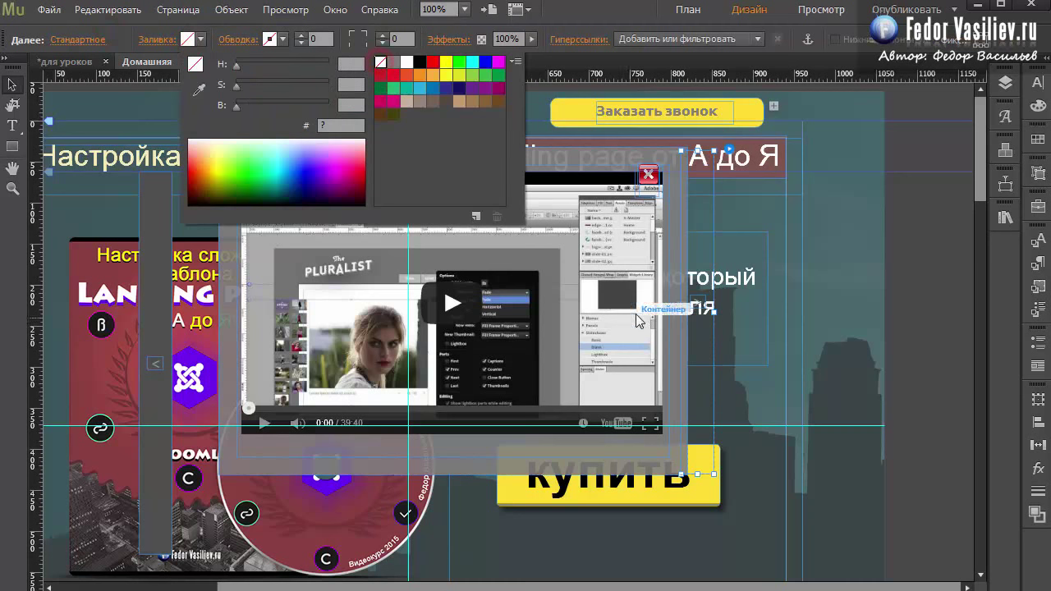
left_click(700, 309)
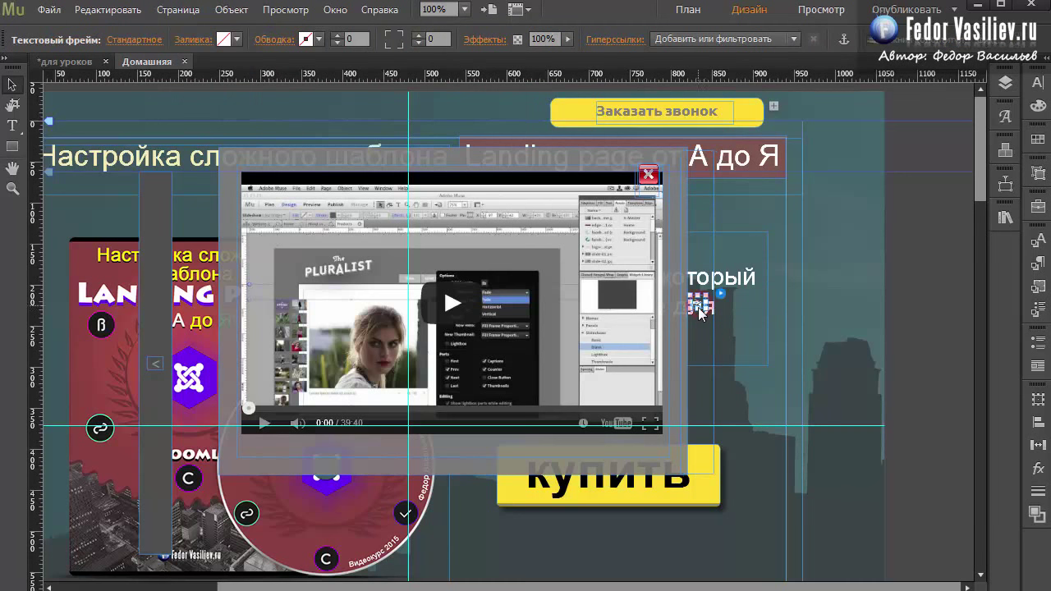
mouse_move(692, 312)
left_mouse_down()
mouse_move(616, 304)
mouse_move(702, 308)
left_mouse_up()
left_click(657, 433)
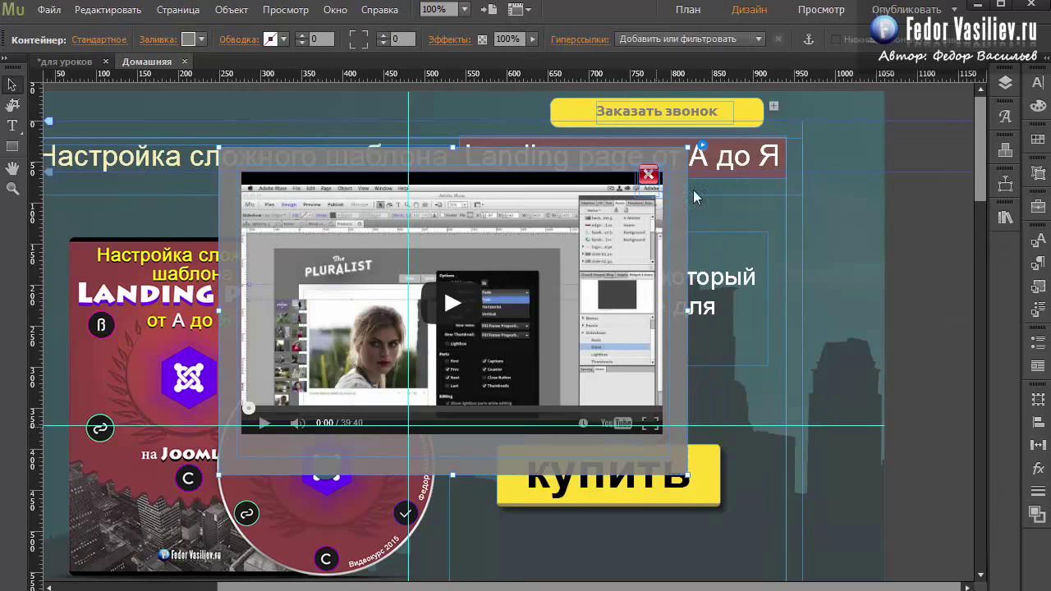
left_click(700, 147)
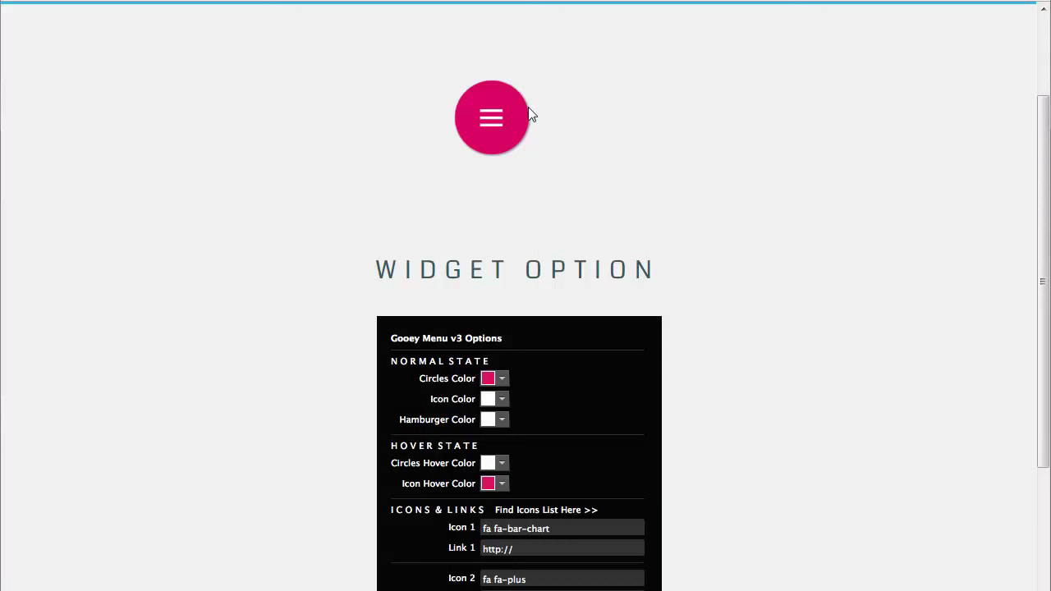
Try the hamburger buttons in the Gooey Menu v3 and v2 widget demos and view the Clip-Path Animation demo.
left_click(493, 123)
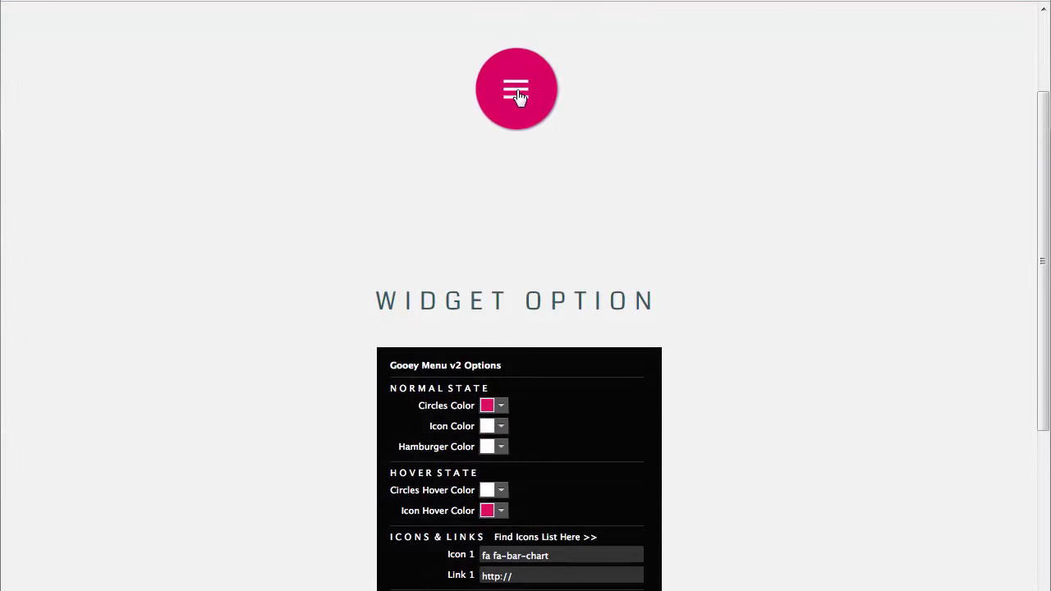
left_click(517, 92)
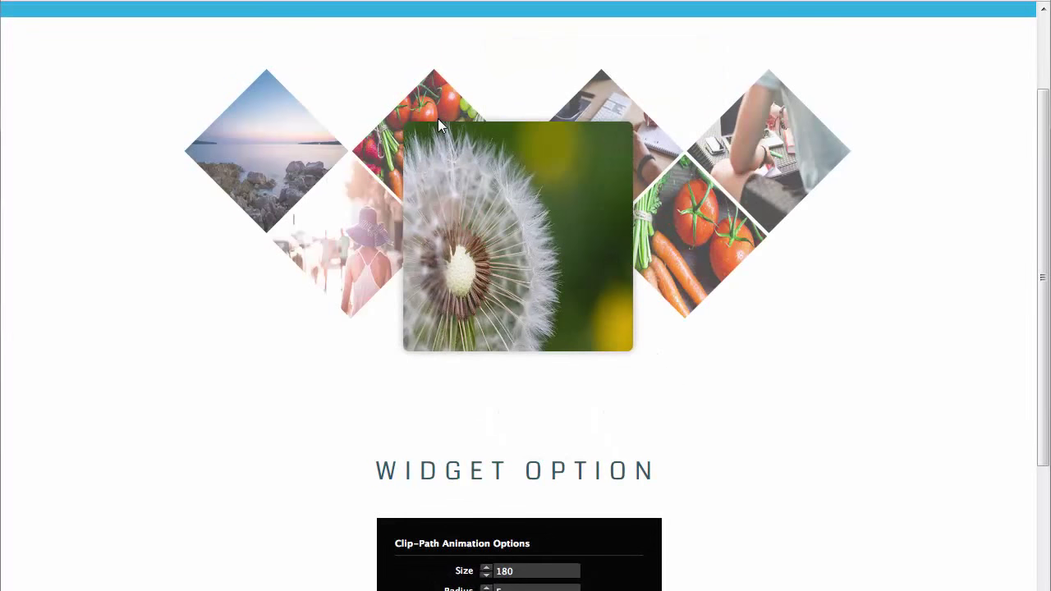
mouse_move(432, 107)
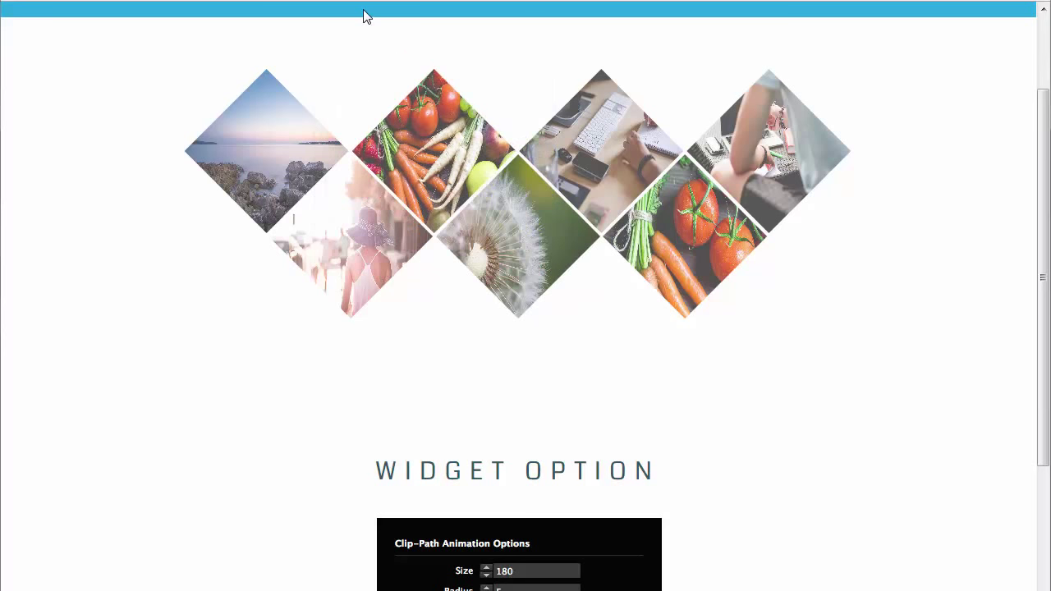